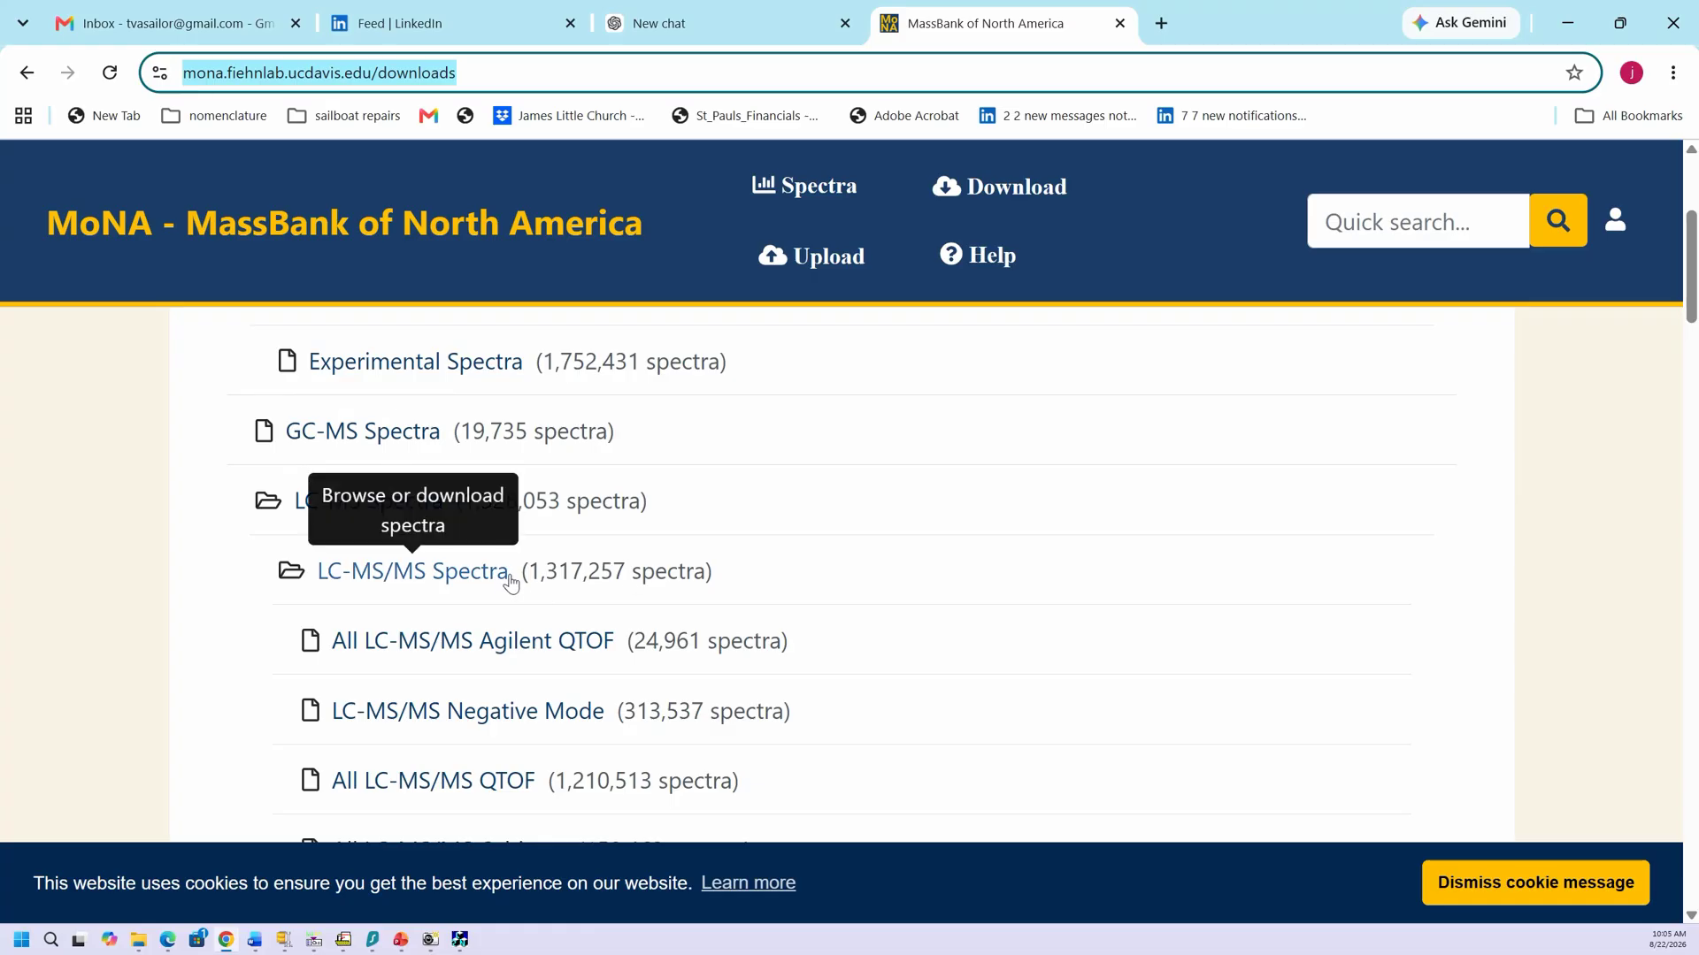
Step: Download MoNA's All LC-MS/MS Orbitrap spectra as the 243.5 MB SDF — NIST Compatible file
scroll(510, 581, down, 1)
scroll(510, 581, down, 1)
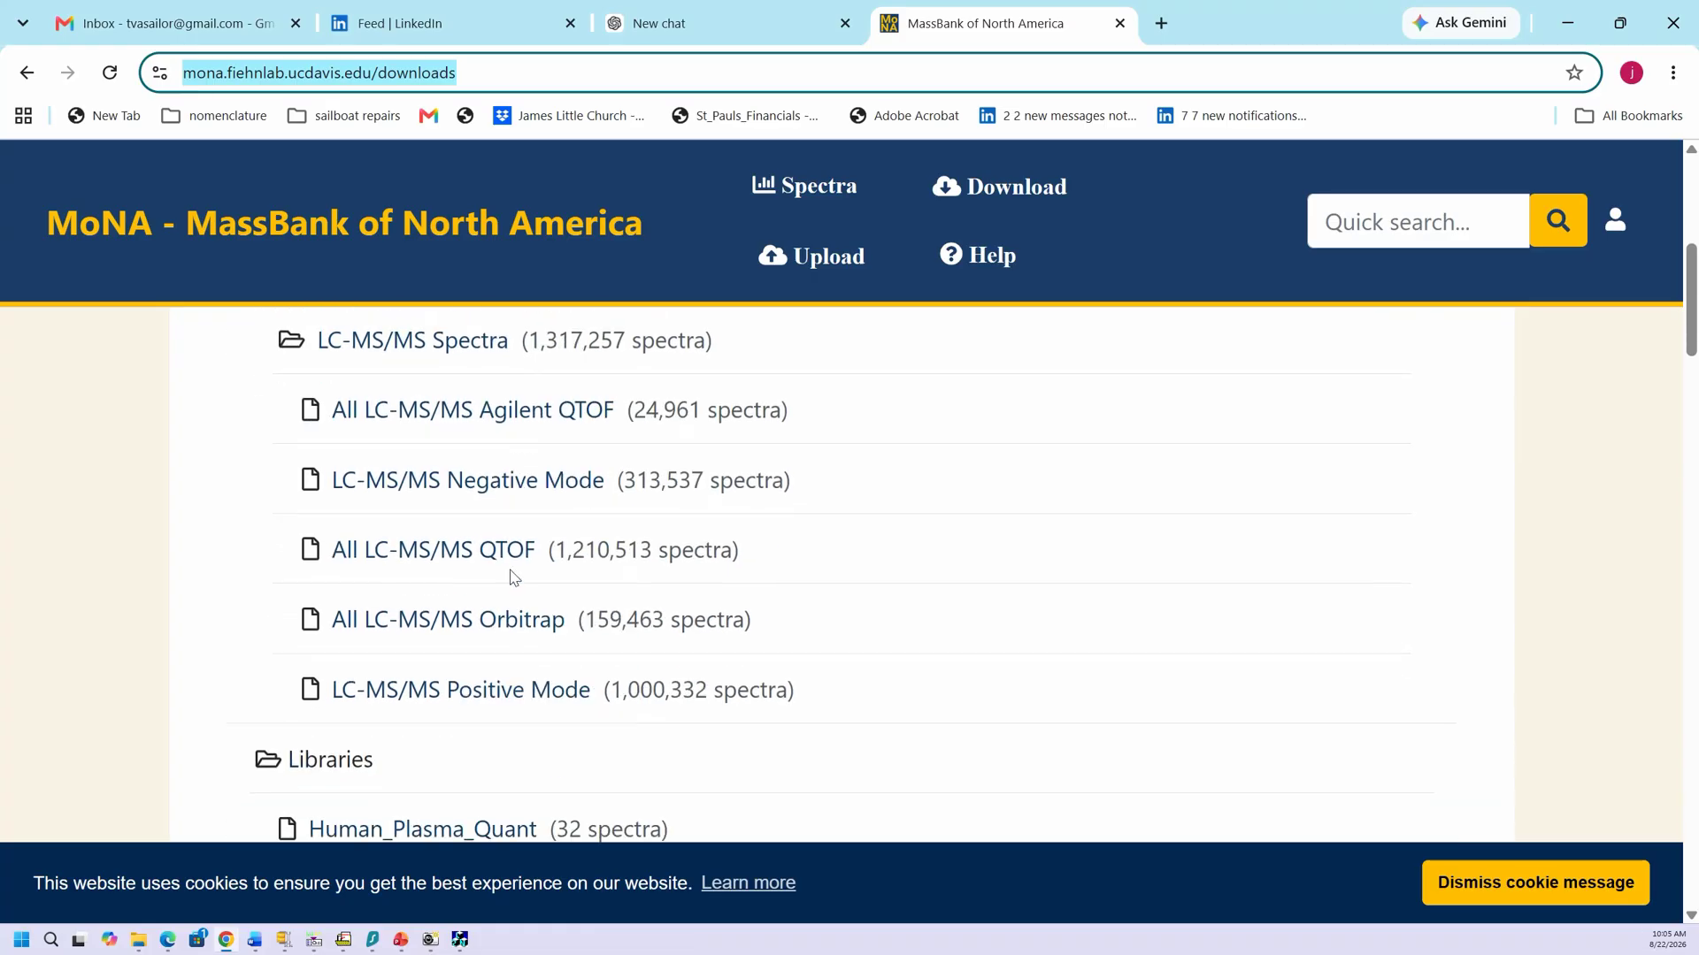
click(448, 622)
scroll(448, 622, down, 2)
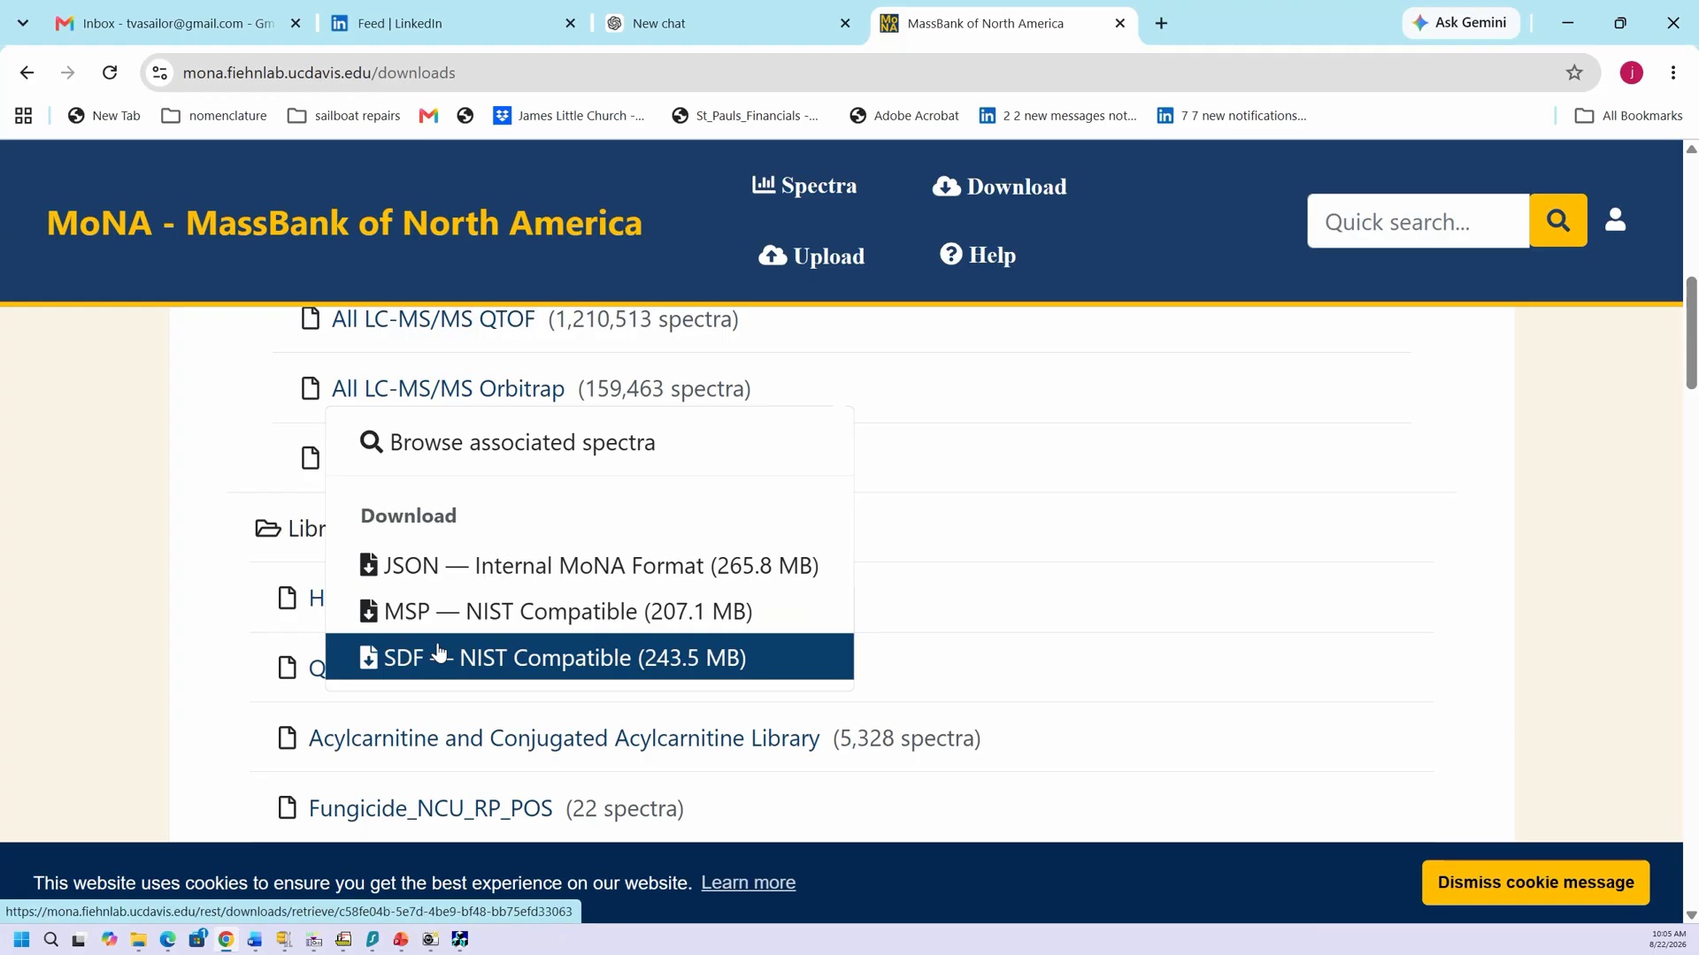
click(440, 654)
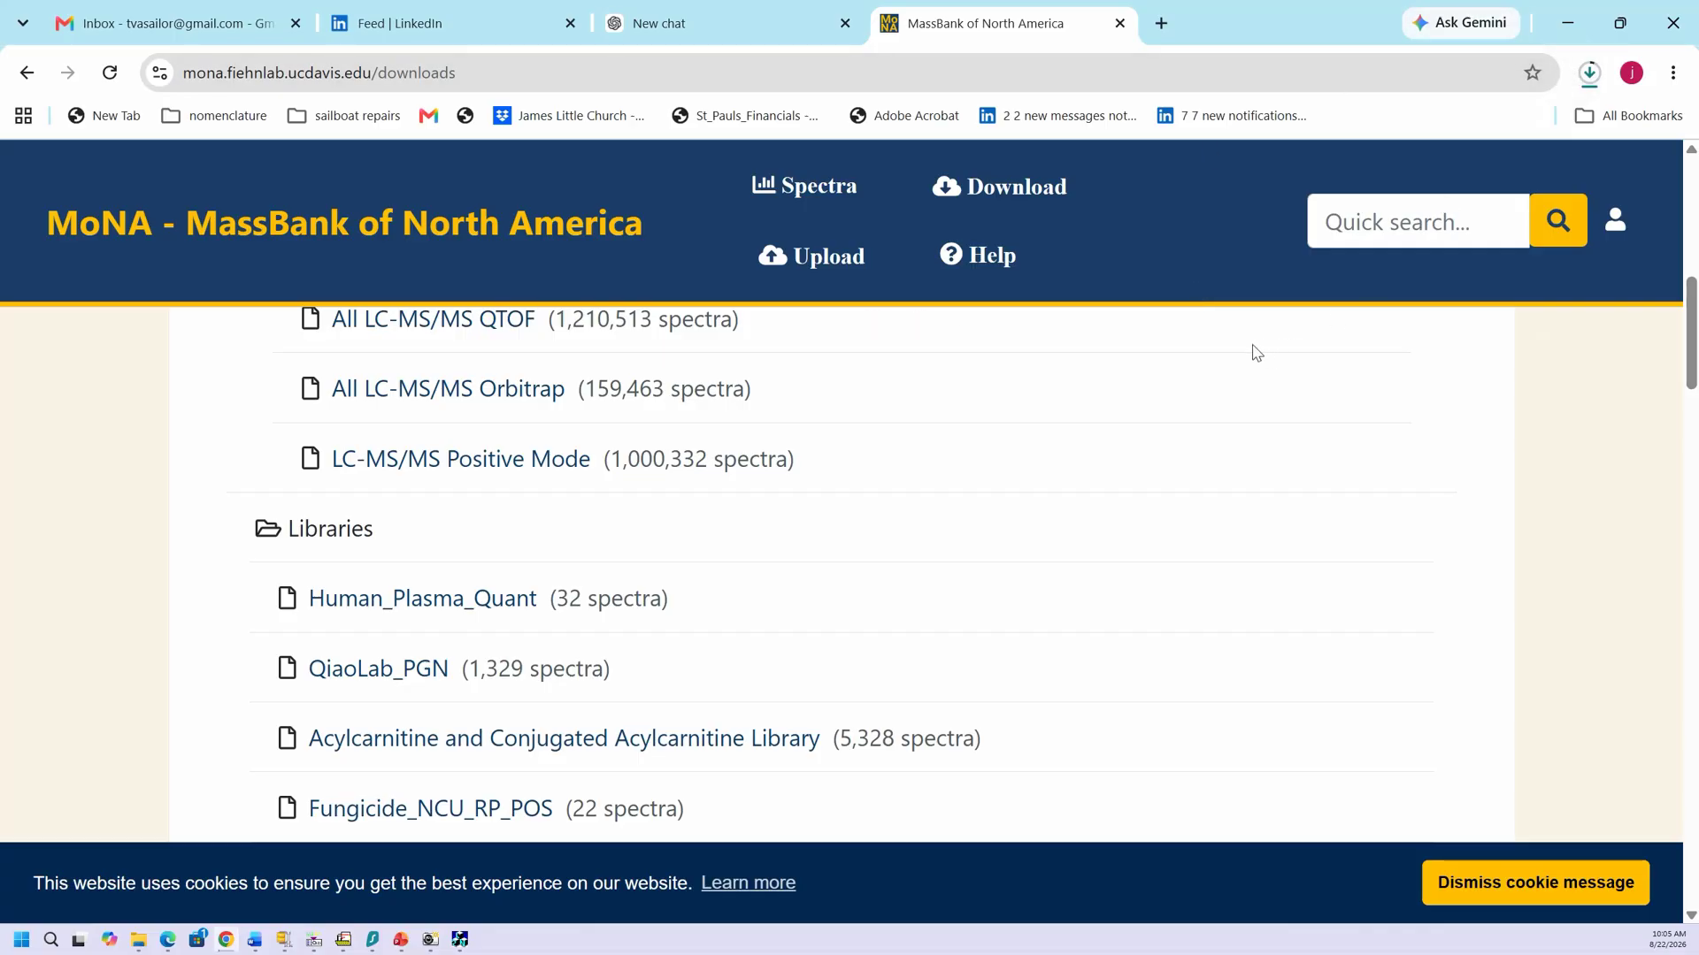
Step: Launch Lib2NIST and load MoNA-export-All_LC-MS-MS_Orbitrap-sdf (1).zip from Downloads as input
click(1571, 21)
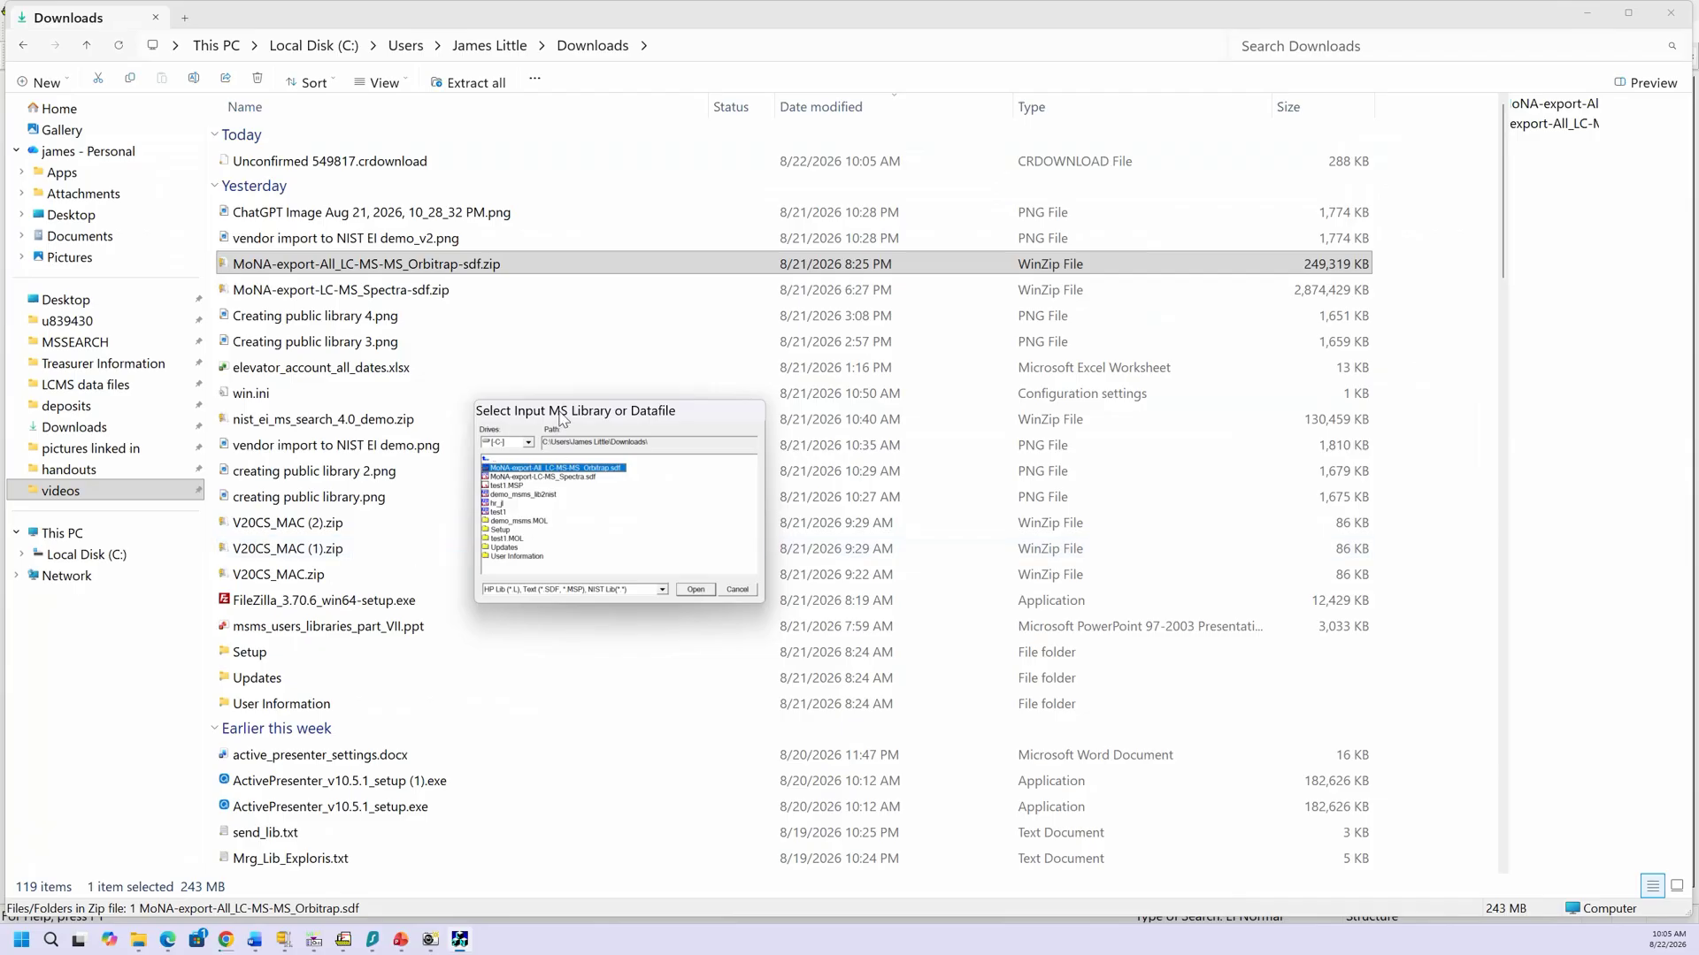
click(306, 264)
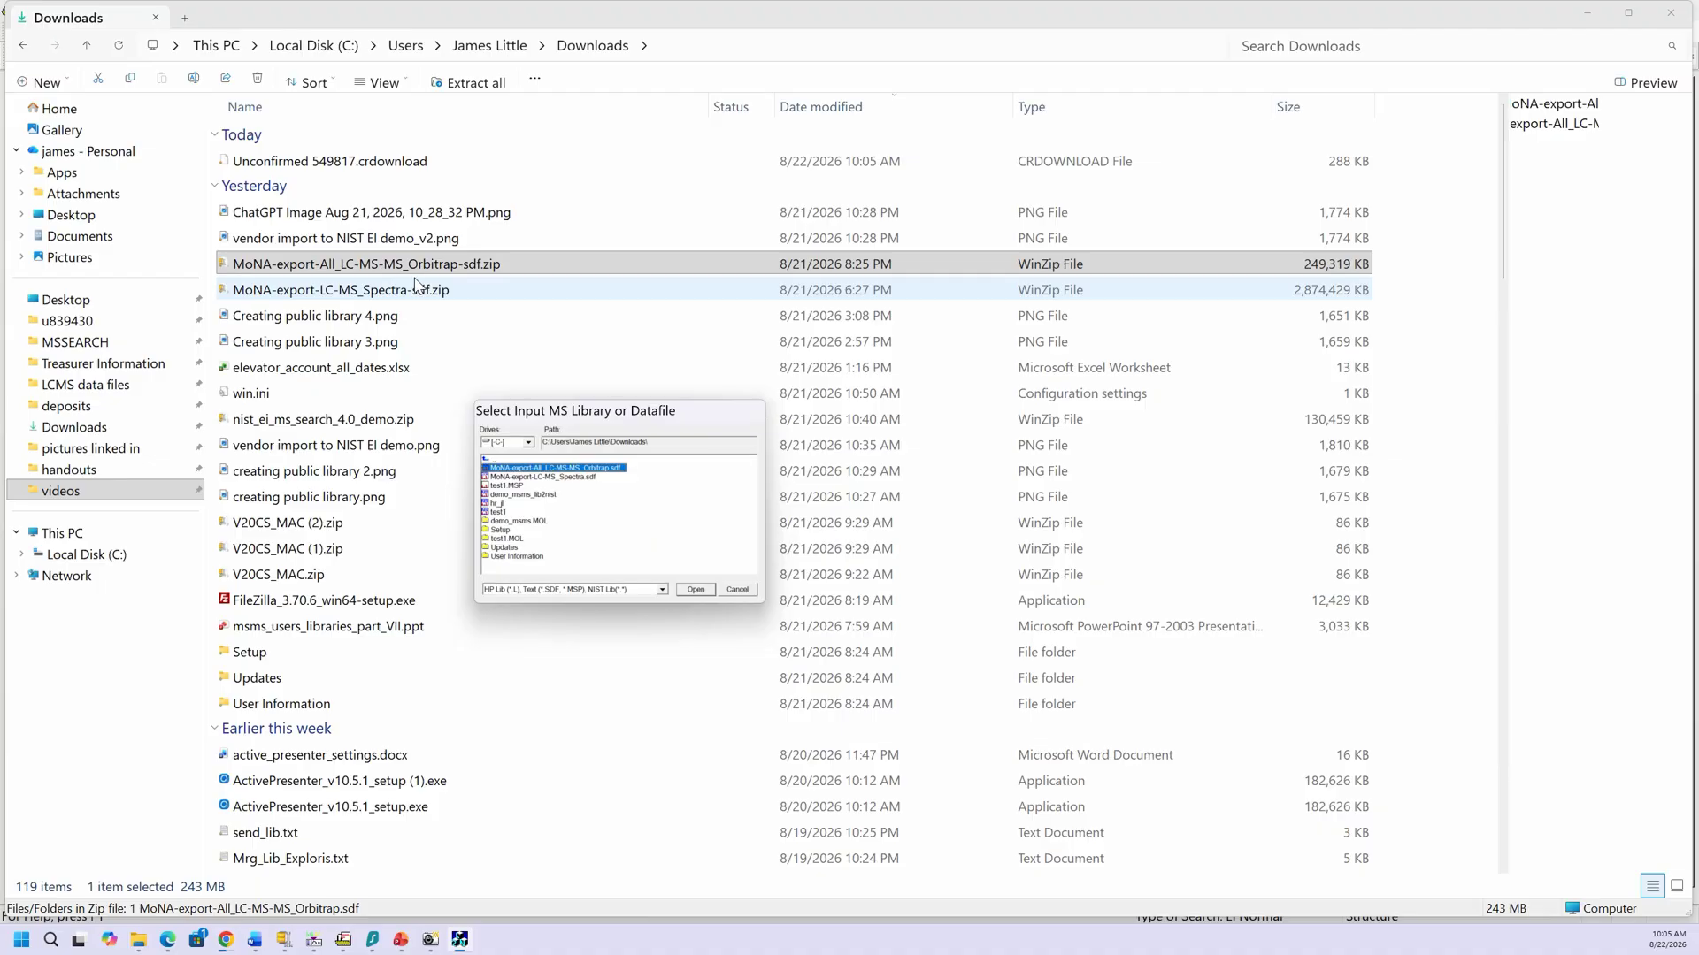
click(19, 938)
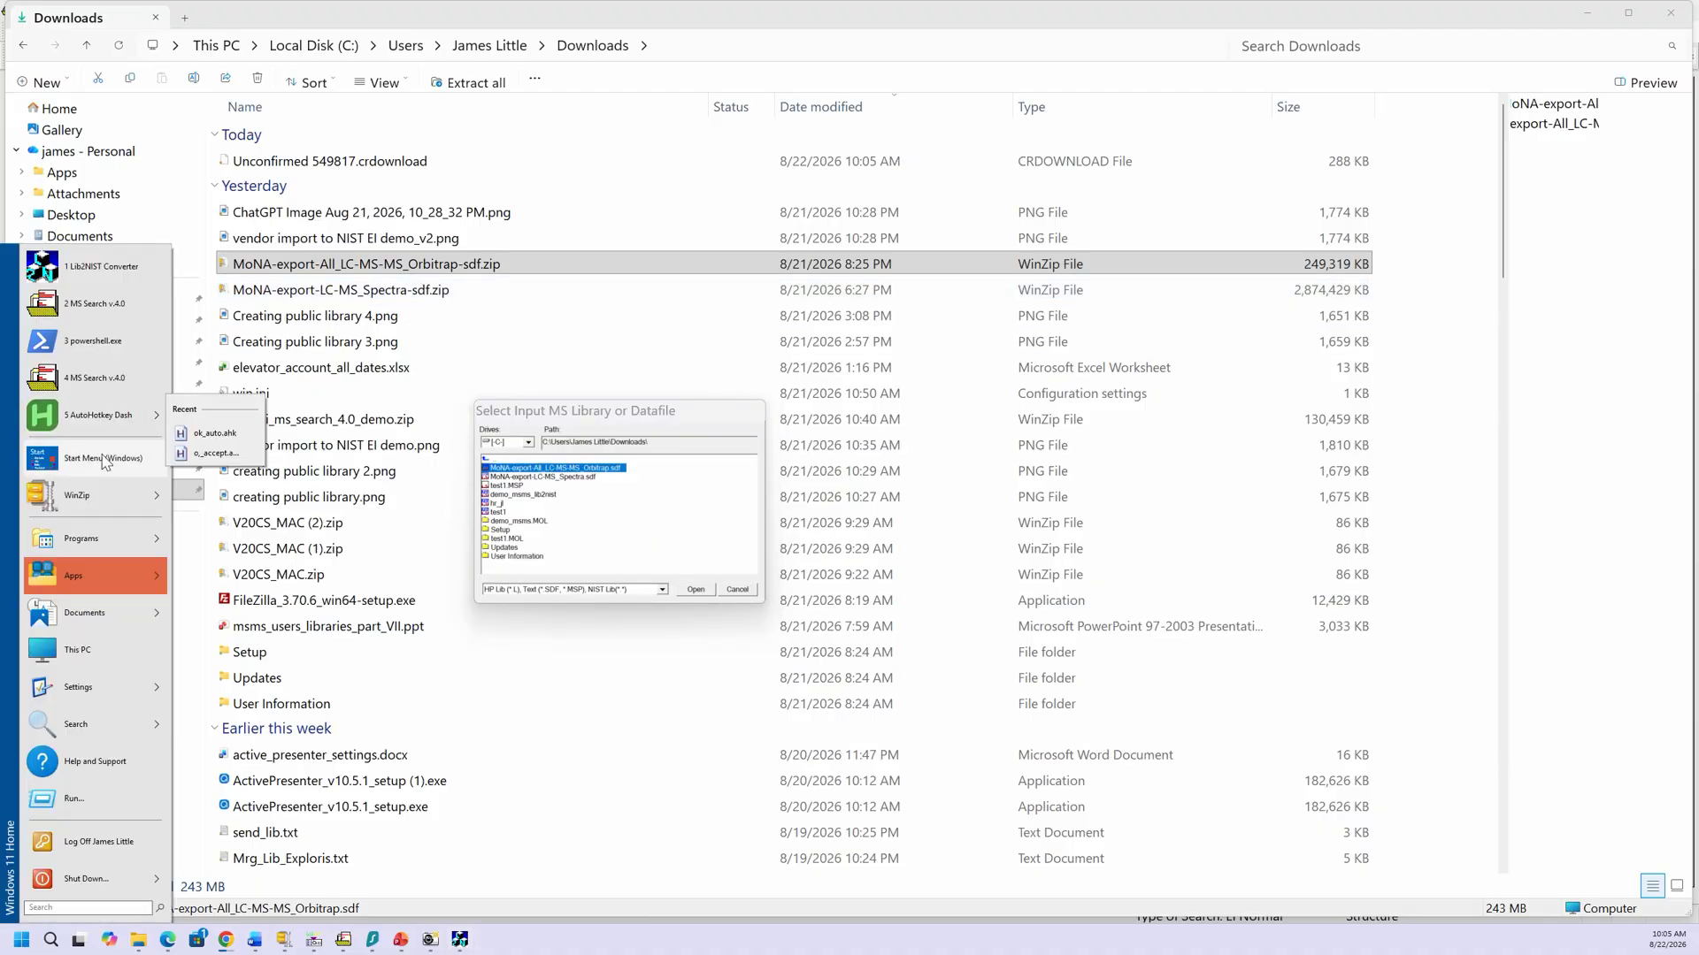
mouse_move(102, 539)
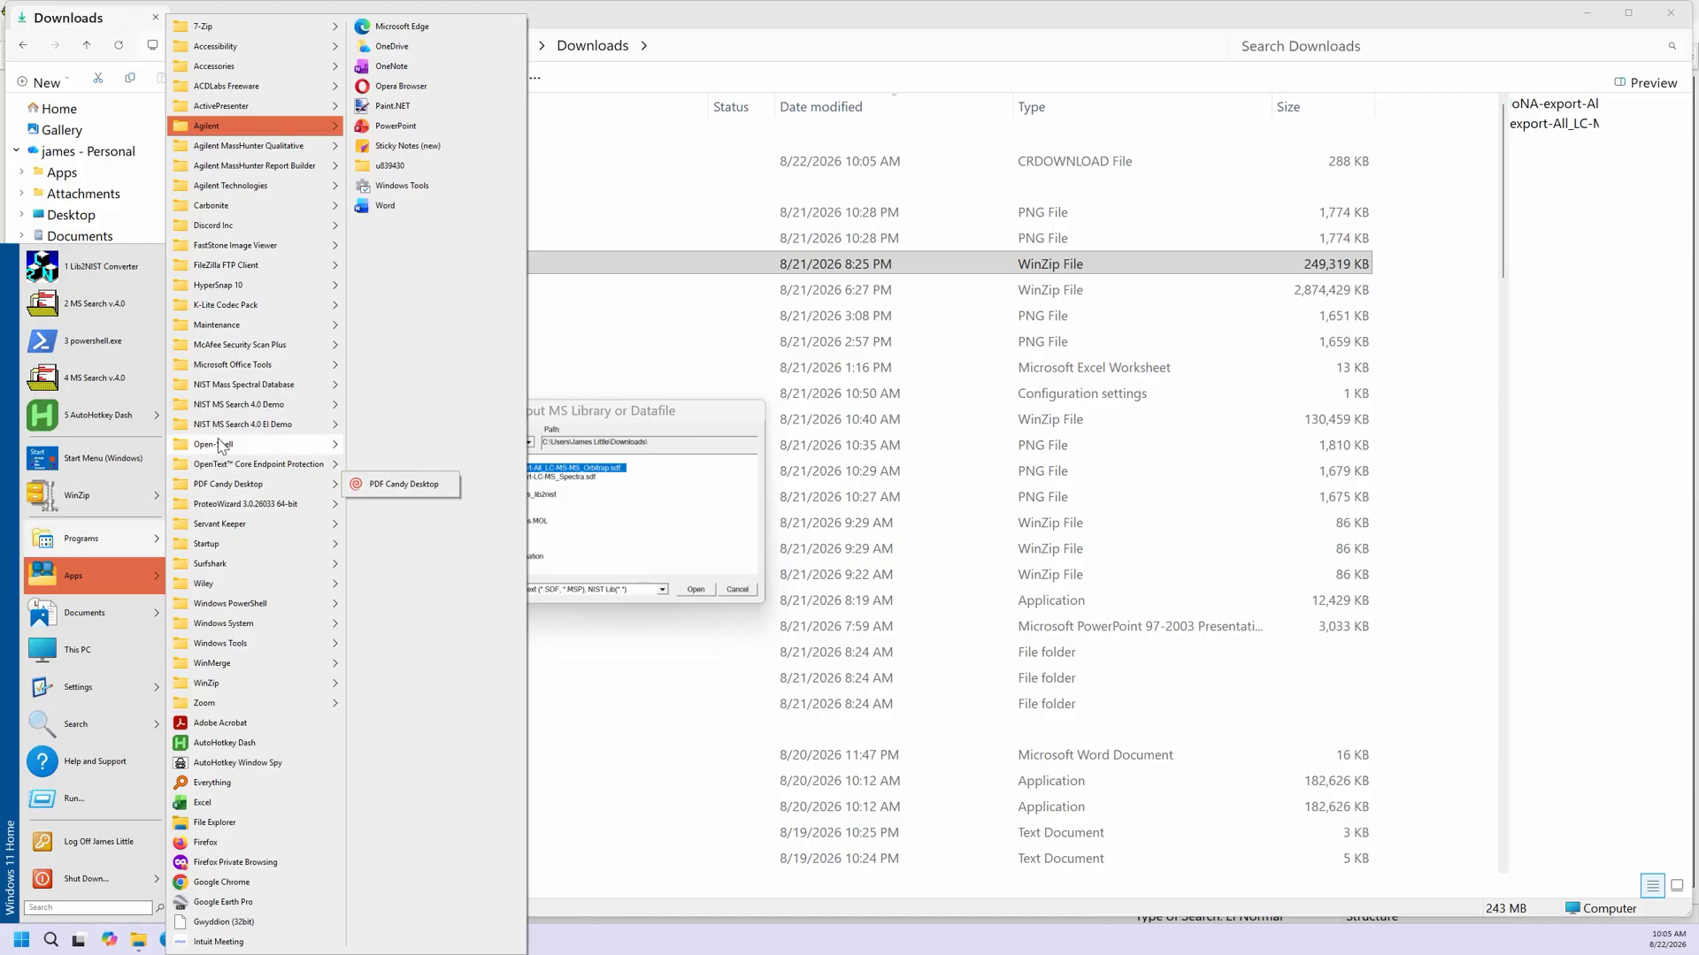
mouse_move(219, 389)
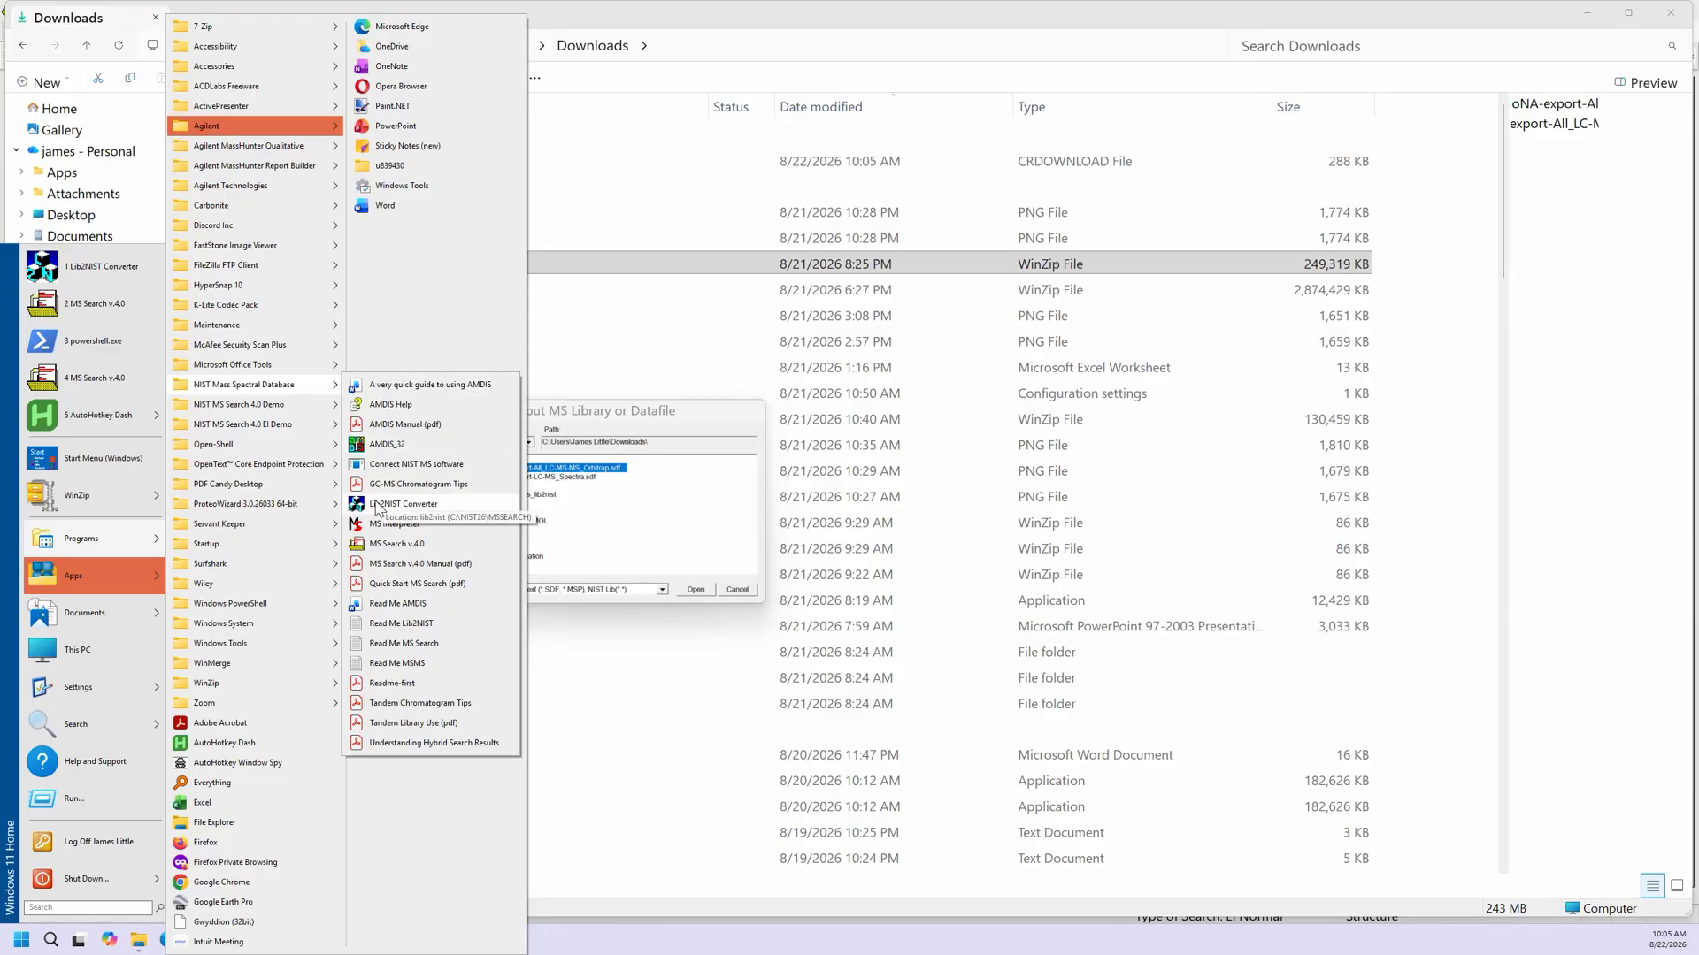
click(658, 703)
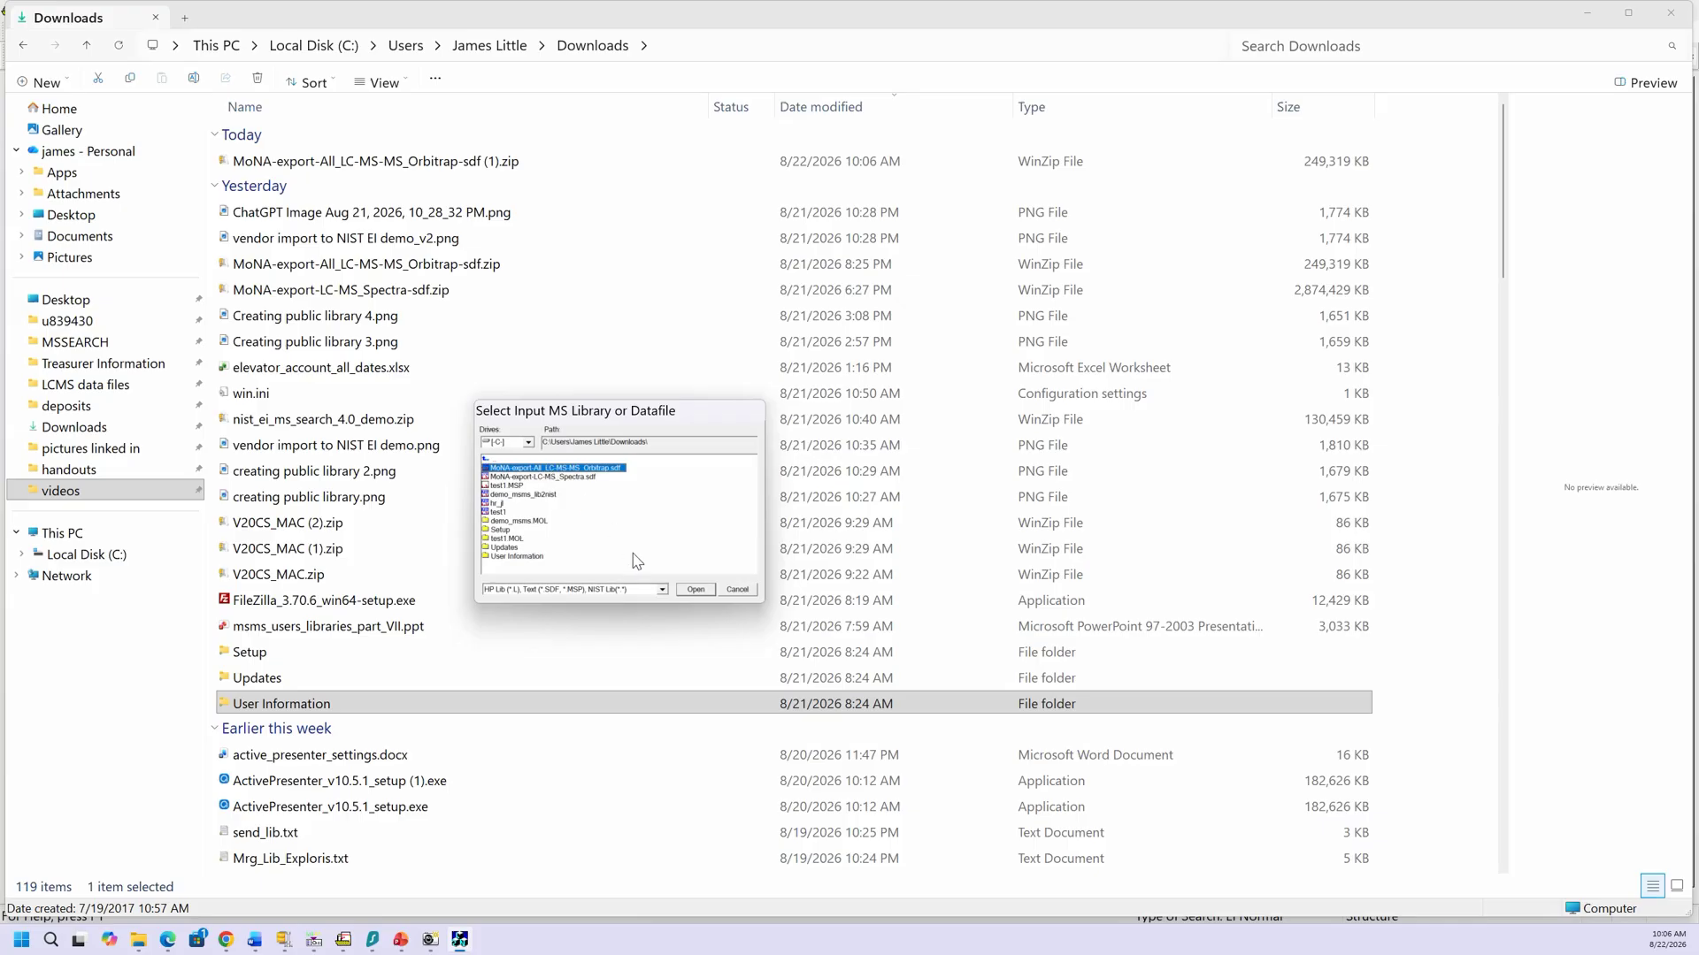
click(688, 590)
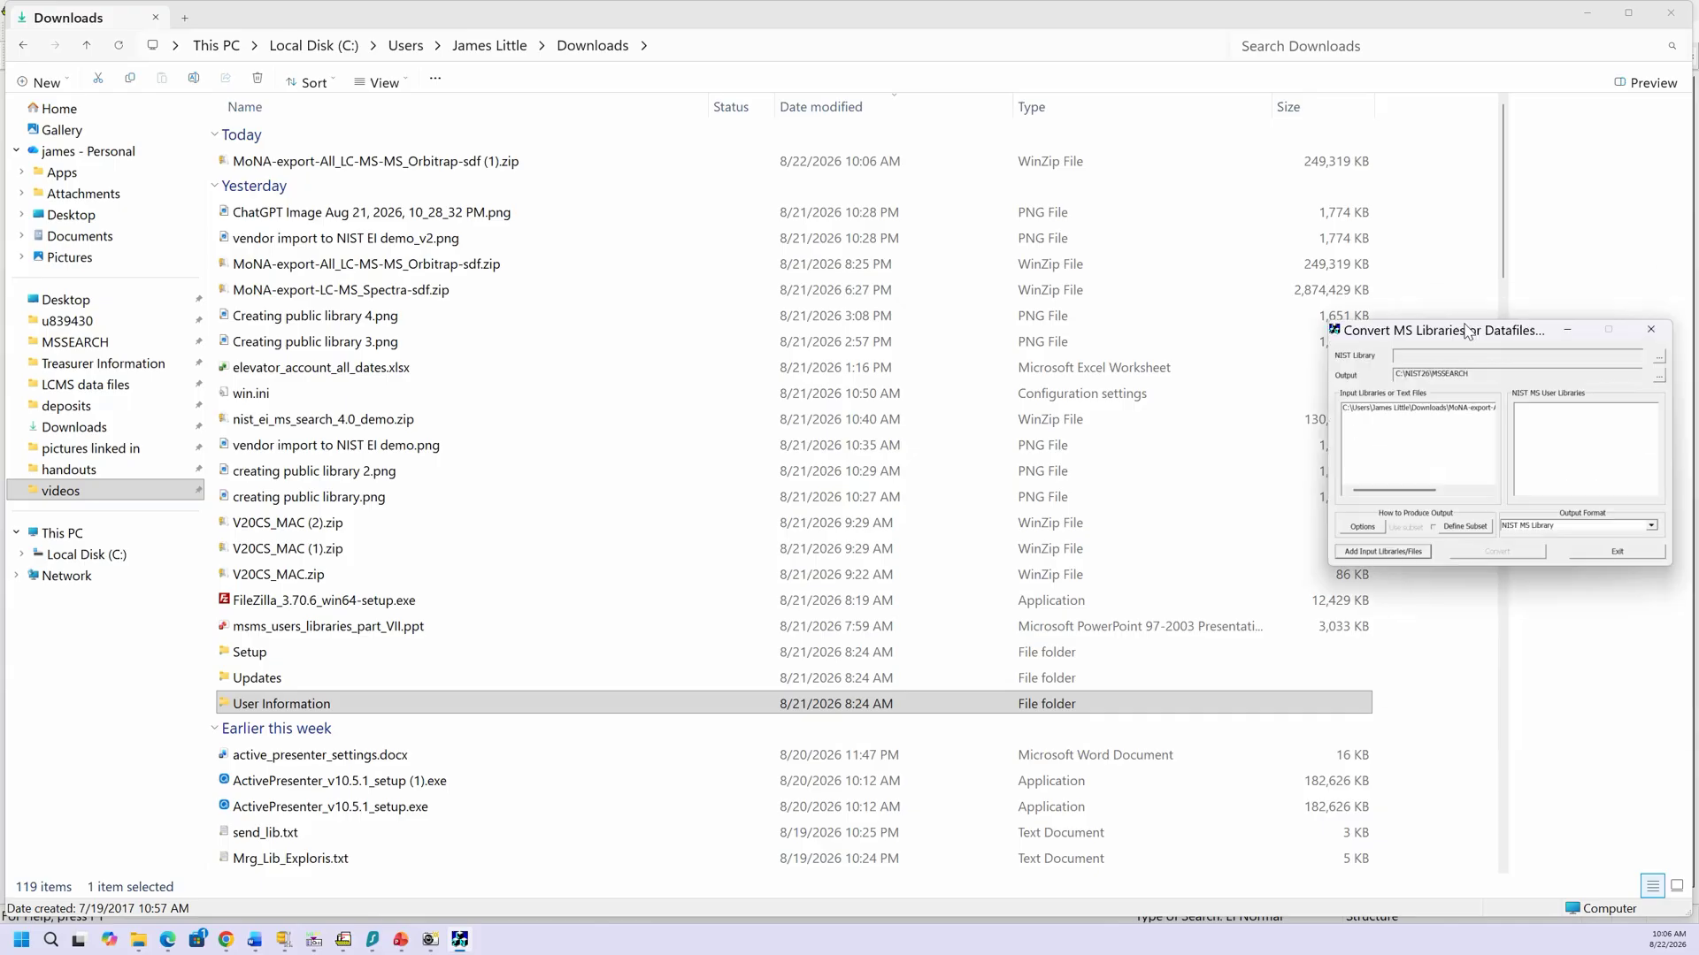
Step: Select the MoNA Orbitrap input file in Convert MS Libraries, then exit Lib2NIST
drag(1538, 319, 593, 414)
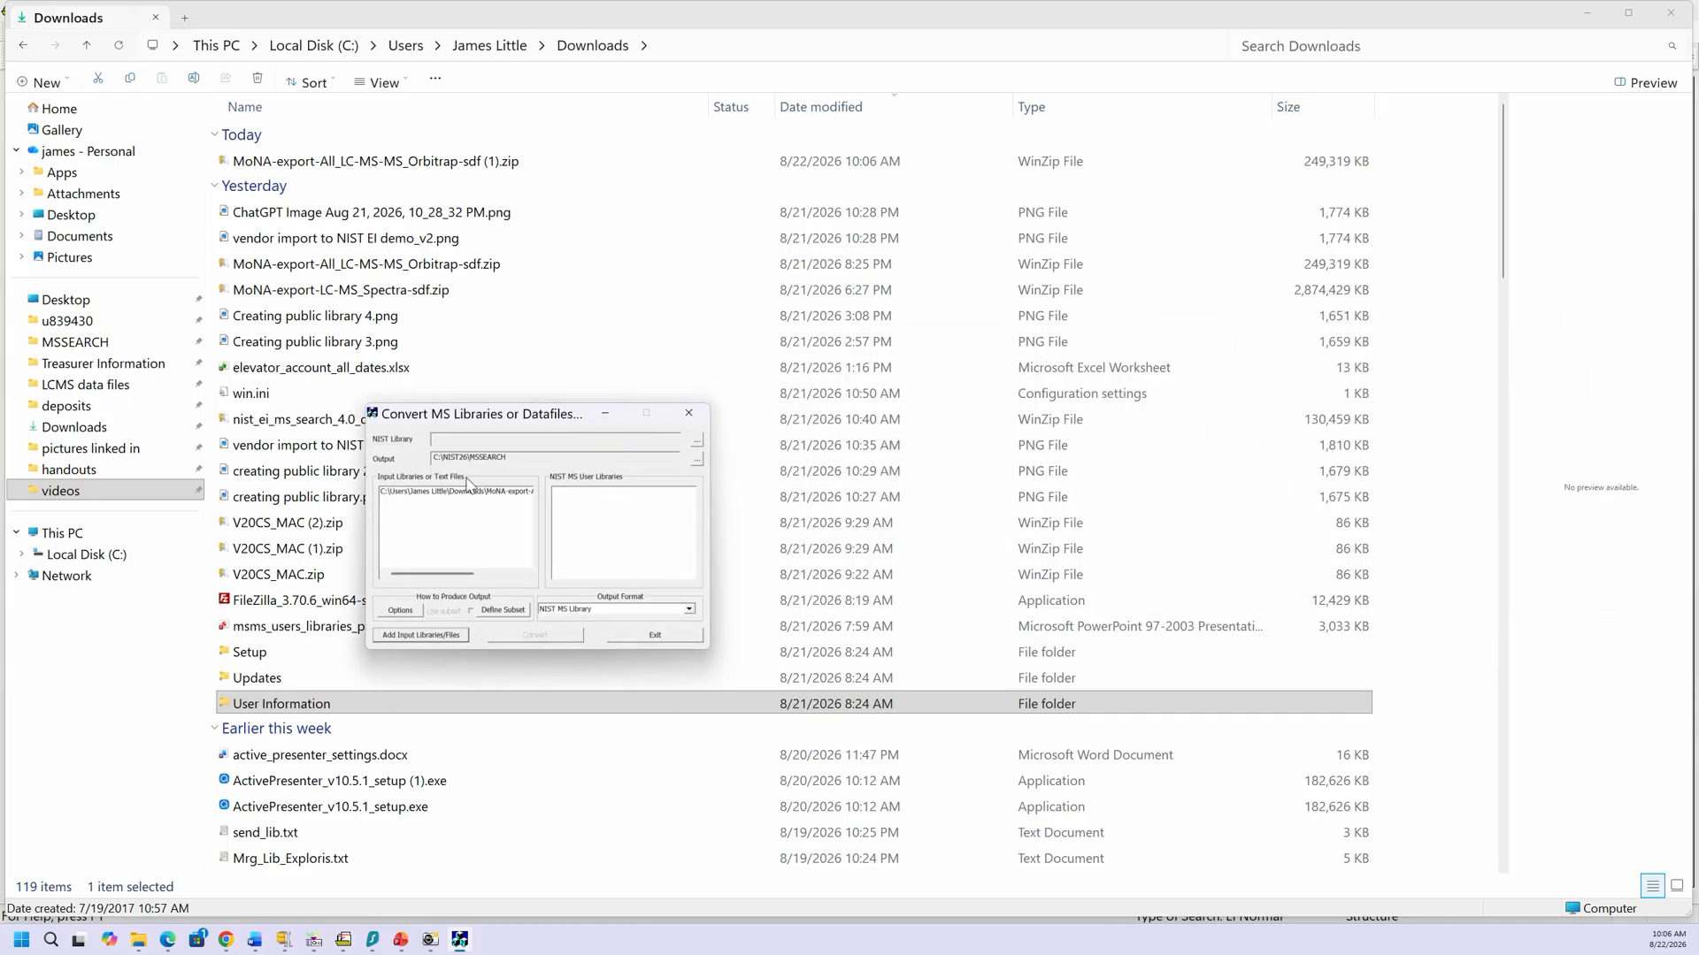
click(440, 492)
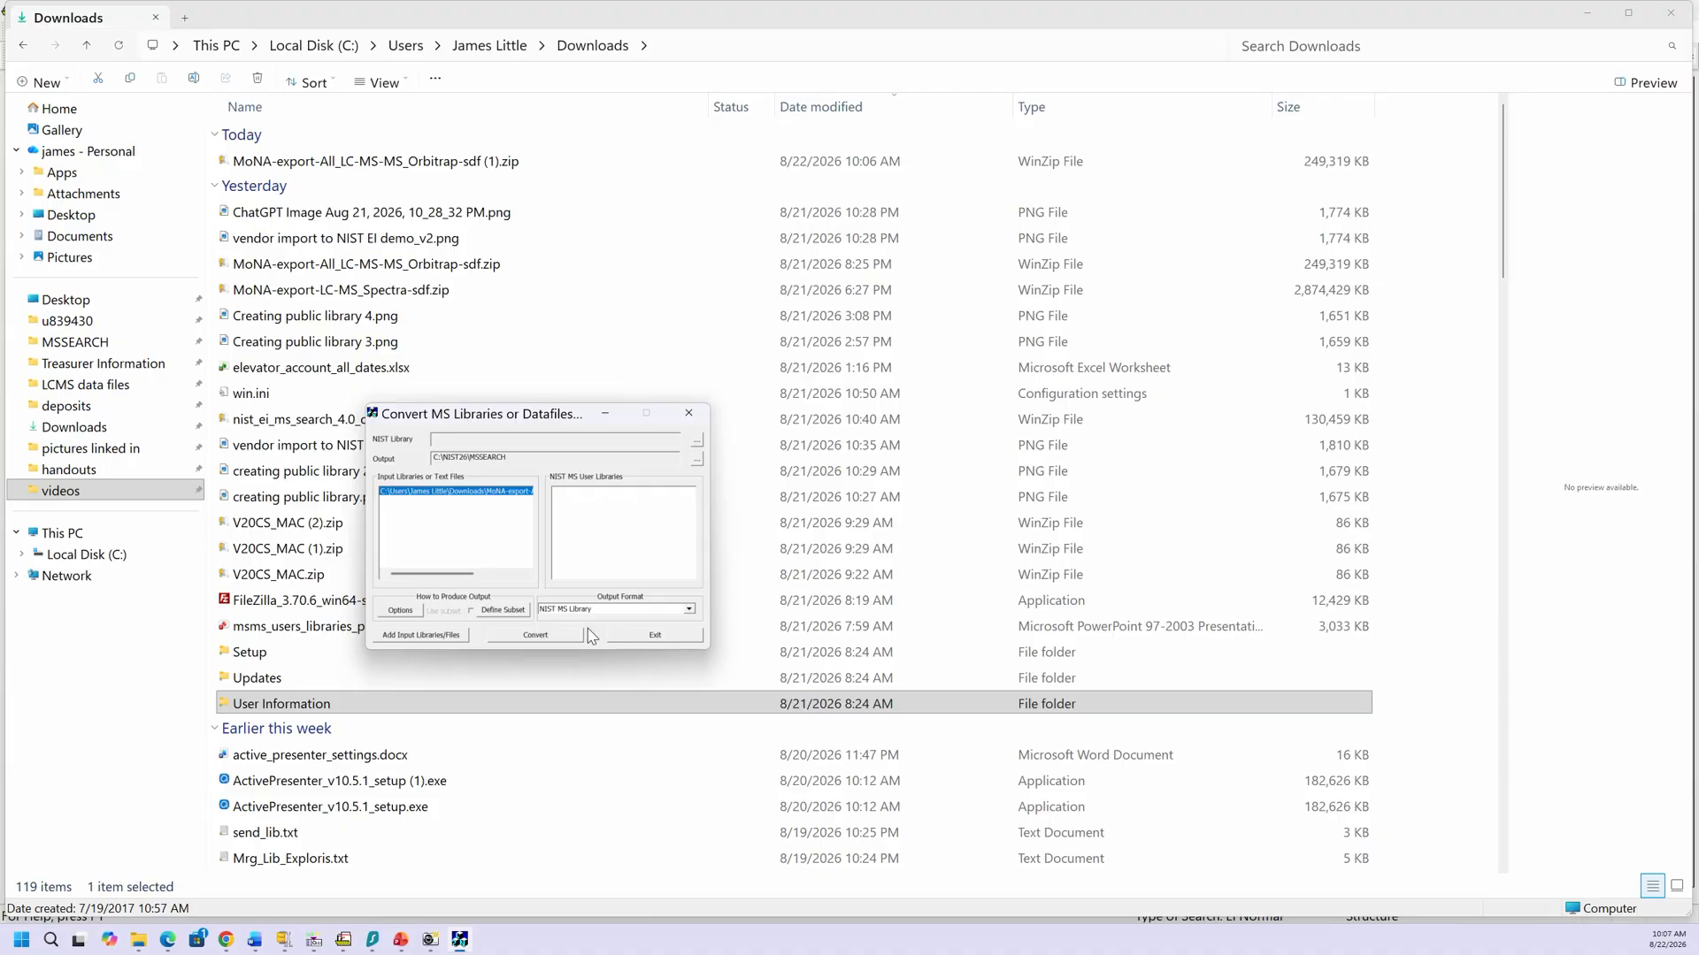
click(653, 636)
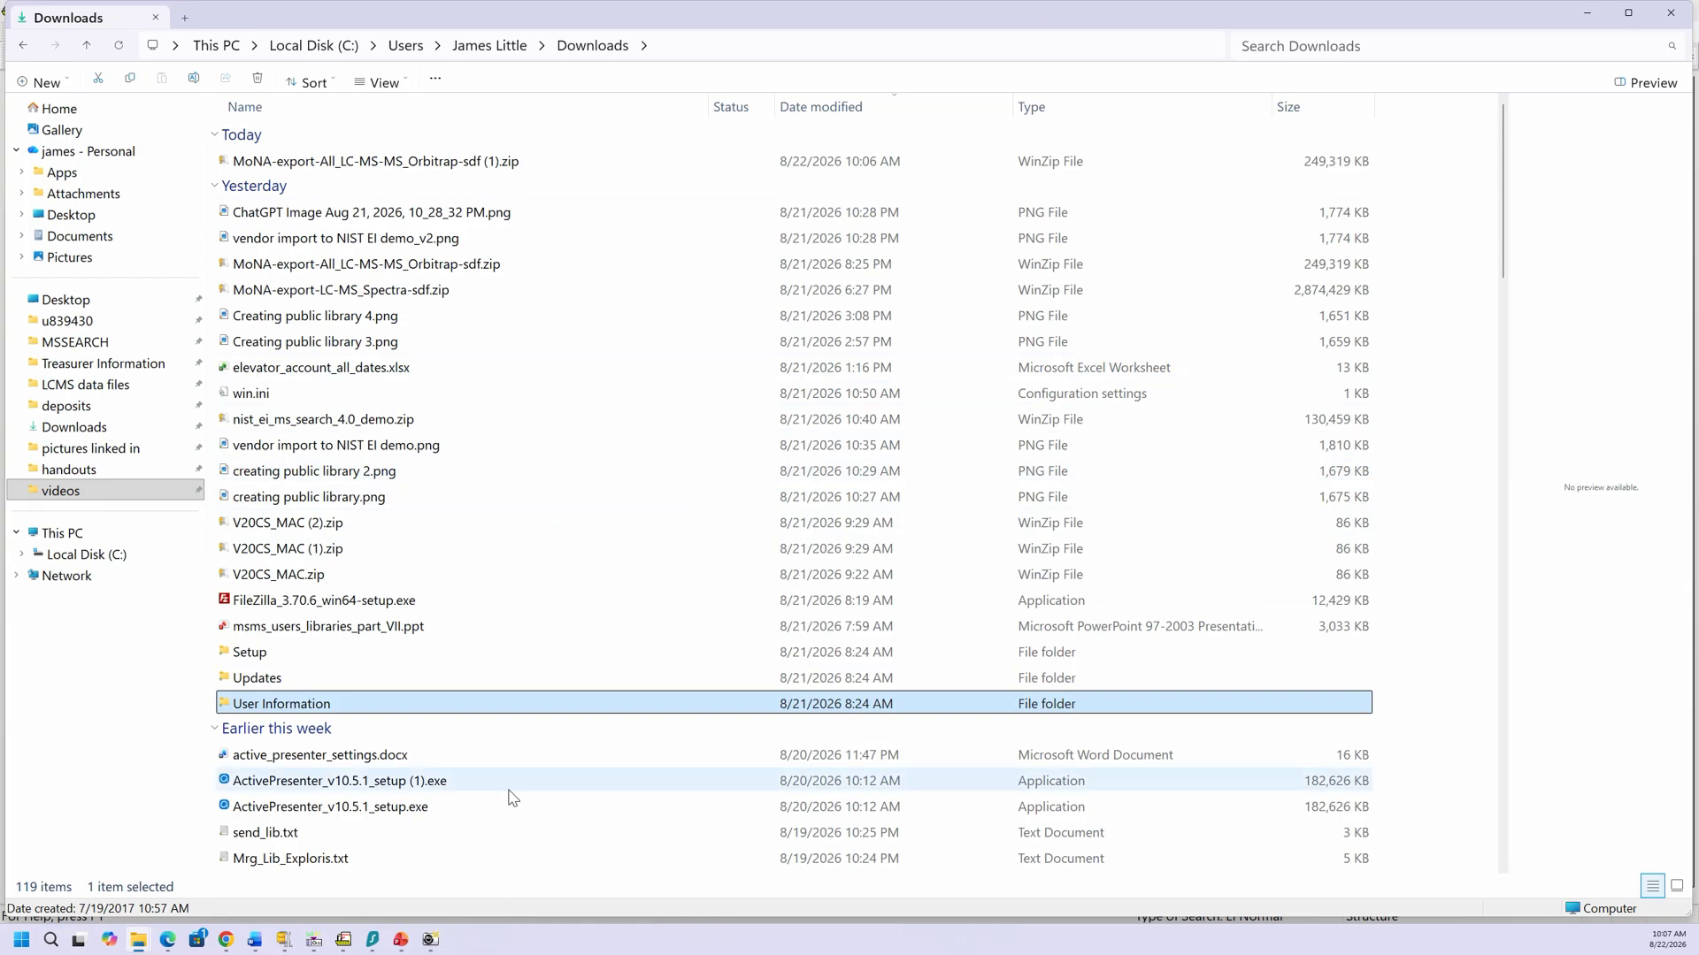
Step: Add the mona-export-all_lc-ms-ms_orbitrap library to the included search libraries
click(344, 946)
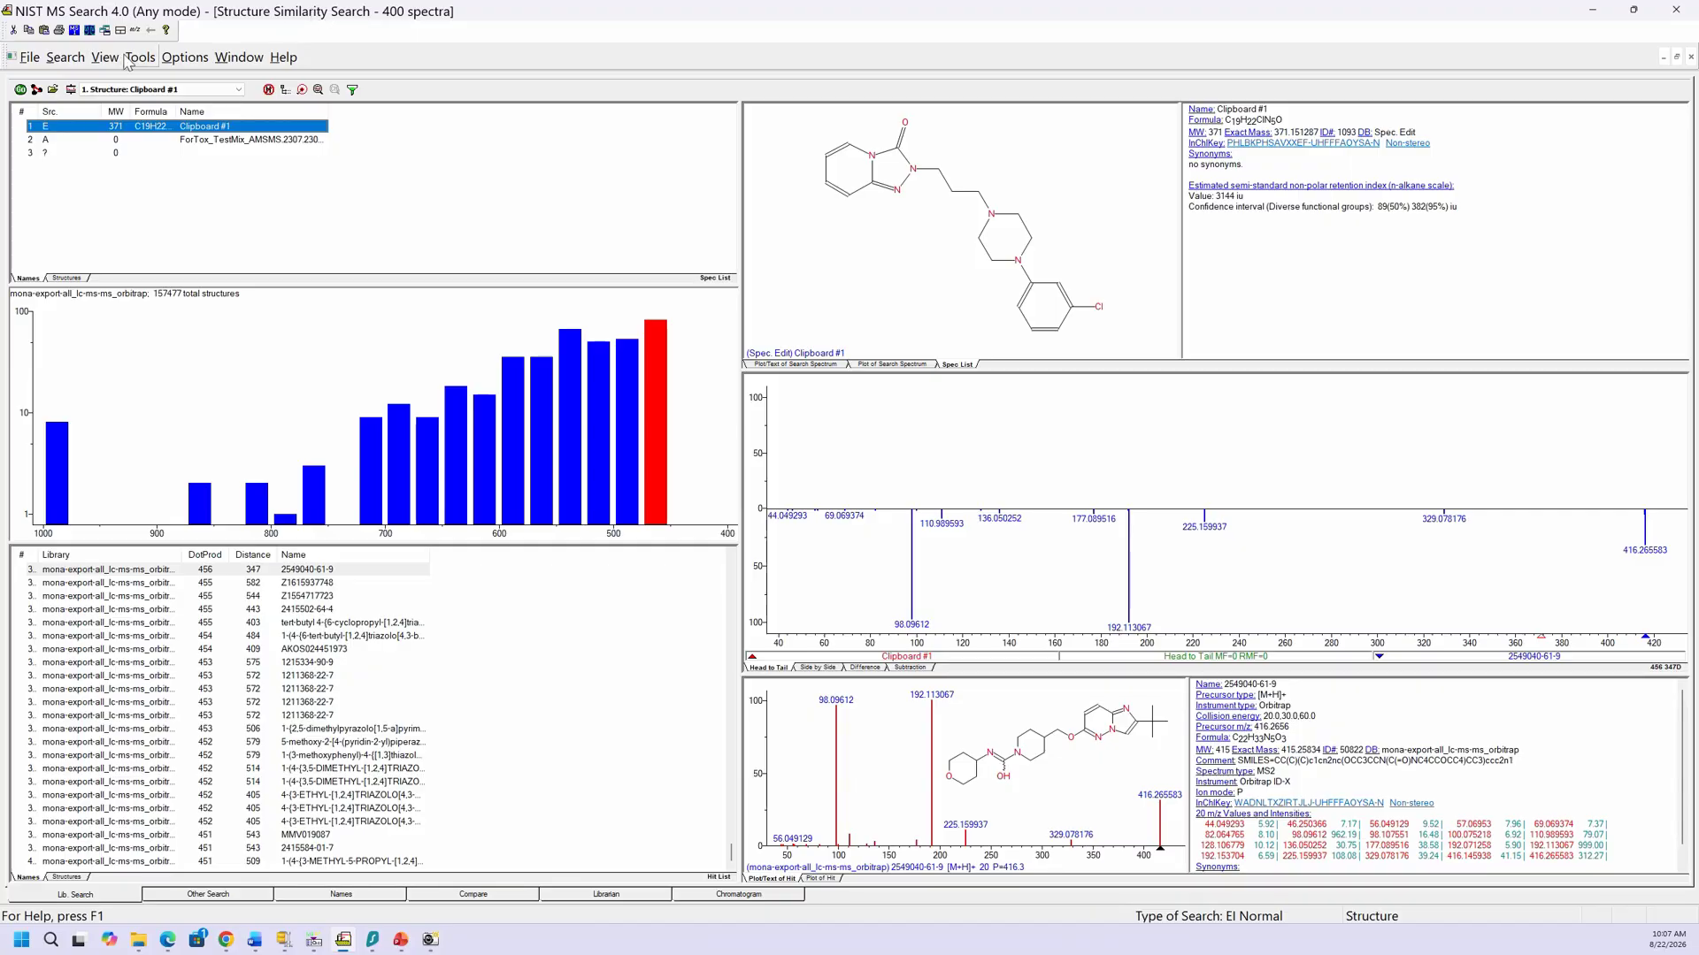
click(71, 89)
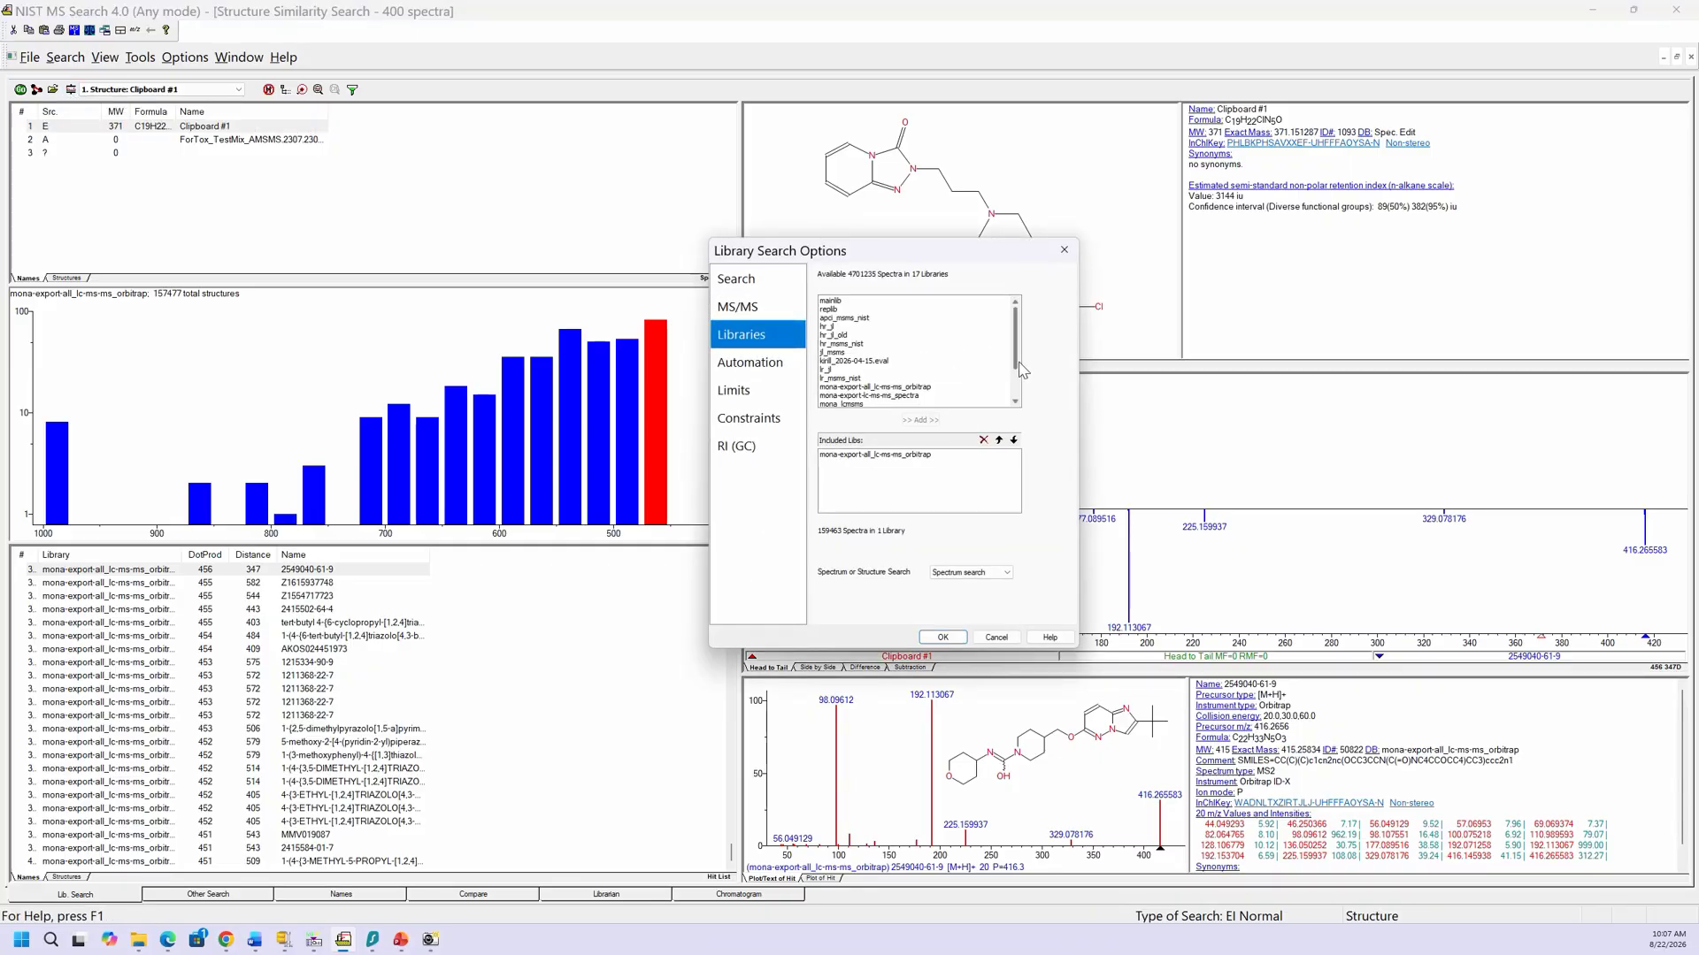
mouse_move(1017, 370)
mouse_down()
mouse_move(1022, 408)
mouse_move(1020, 381)
mouse_up()
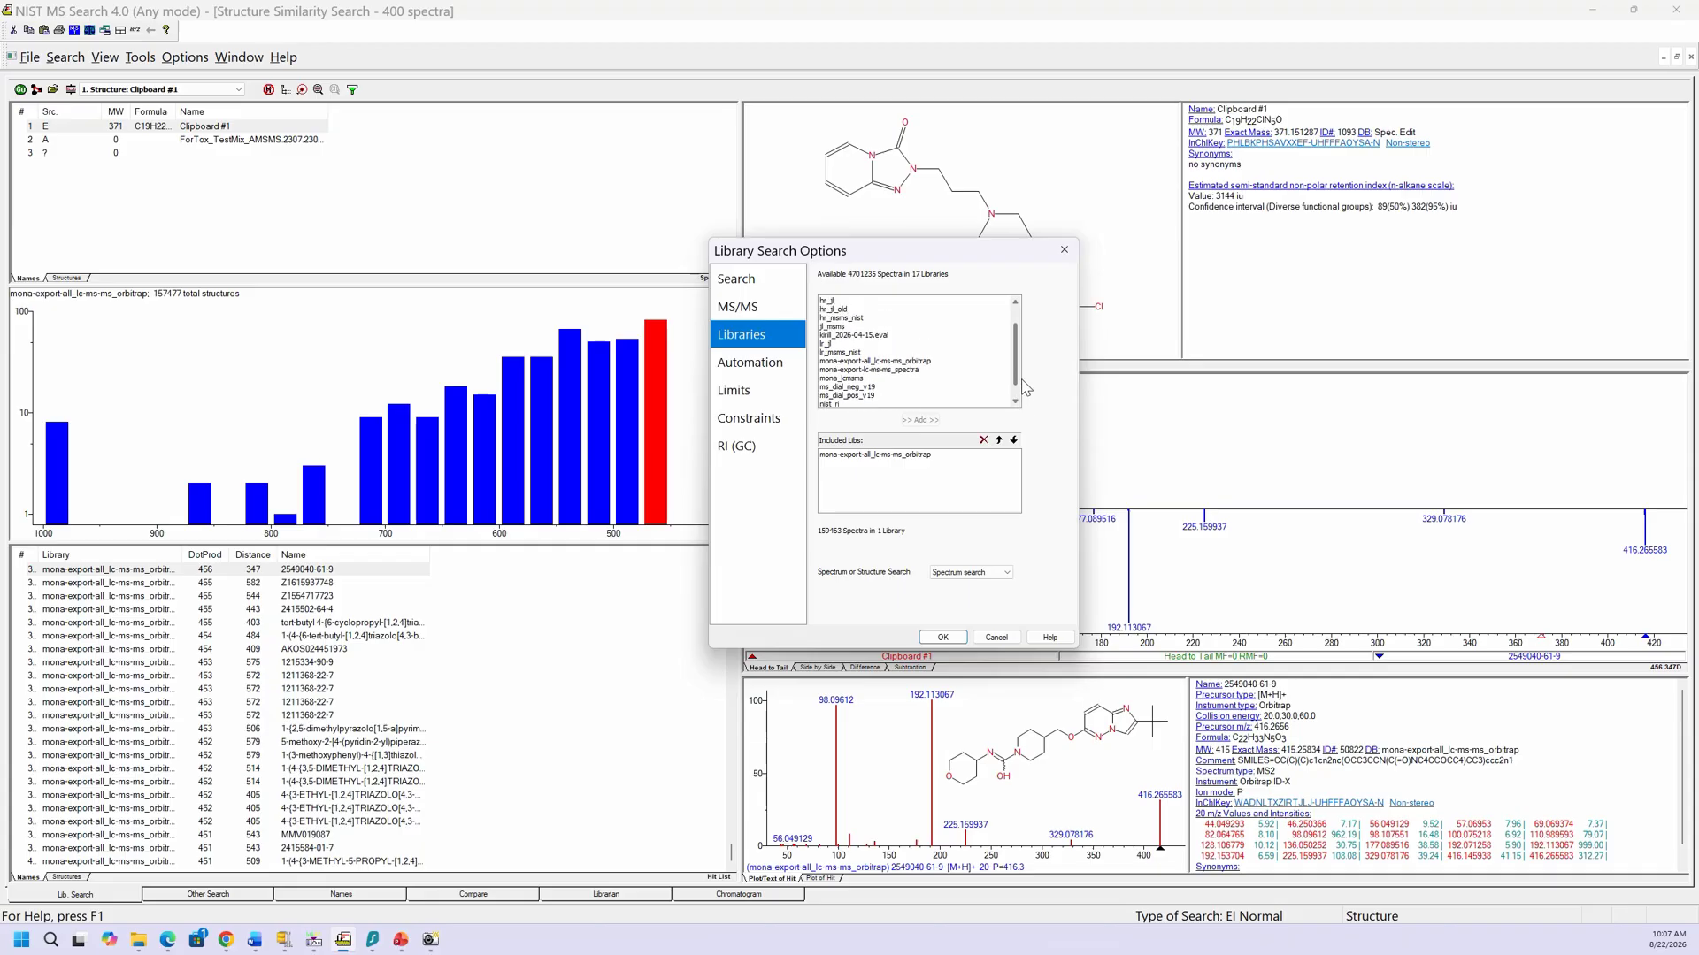
click(917, 362)
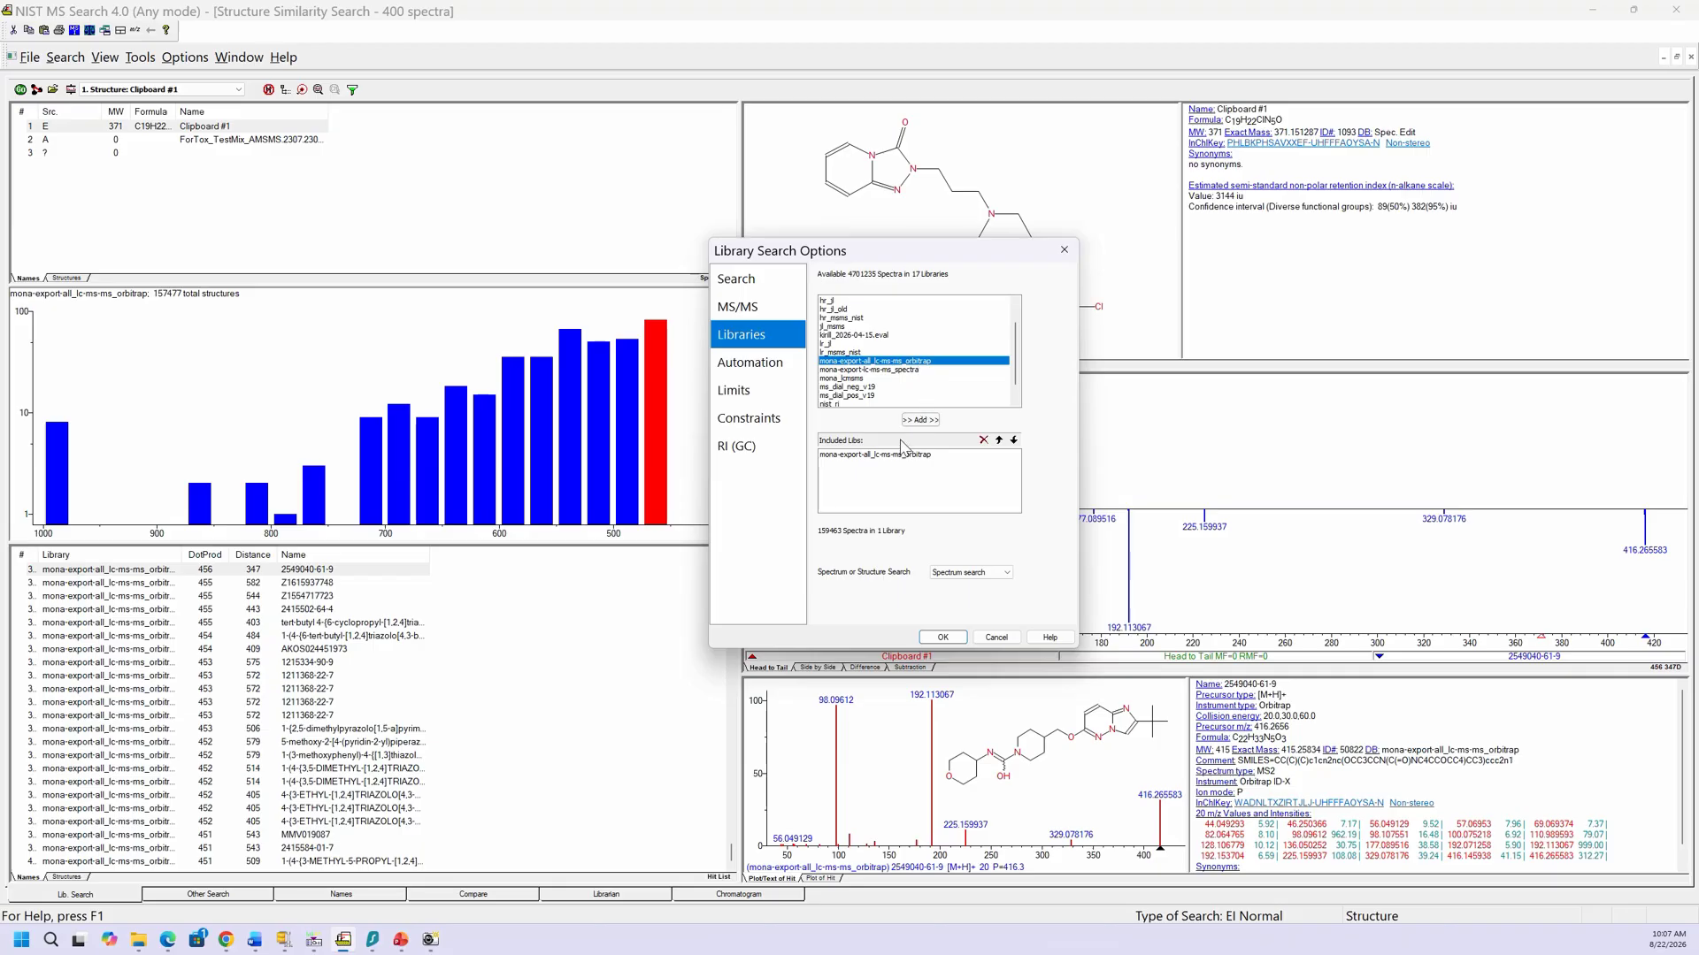
click(920, 420)
Step: Switch to Structure search on the Orbitrap library and apply the options
click(973, 576)
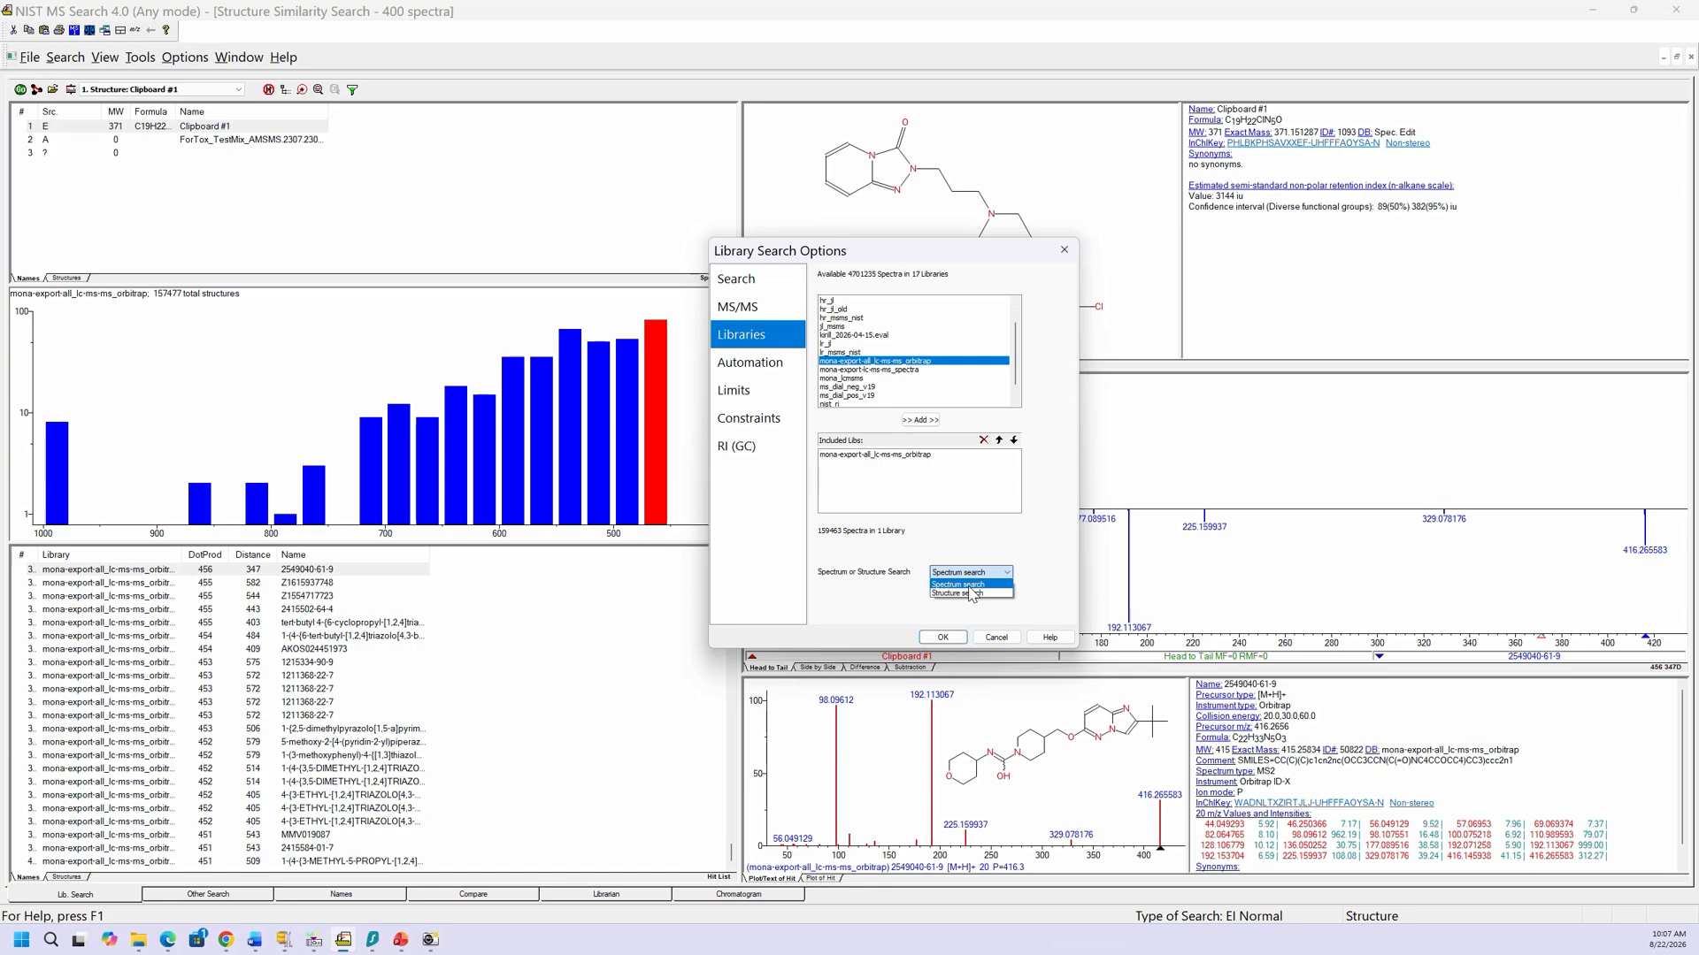
click(967, 594)
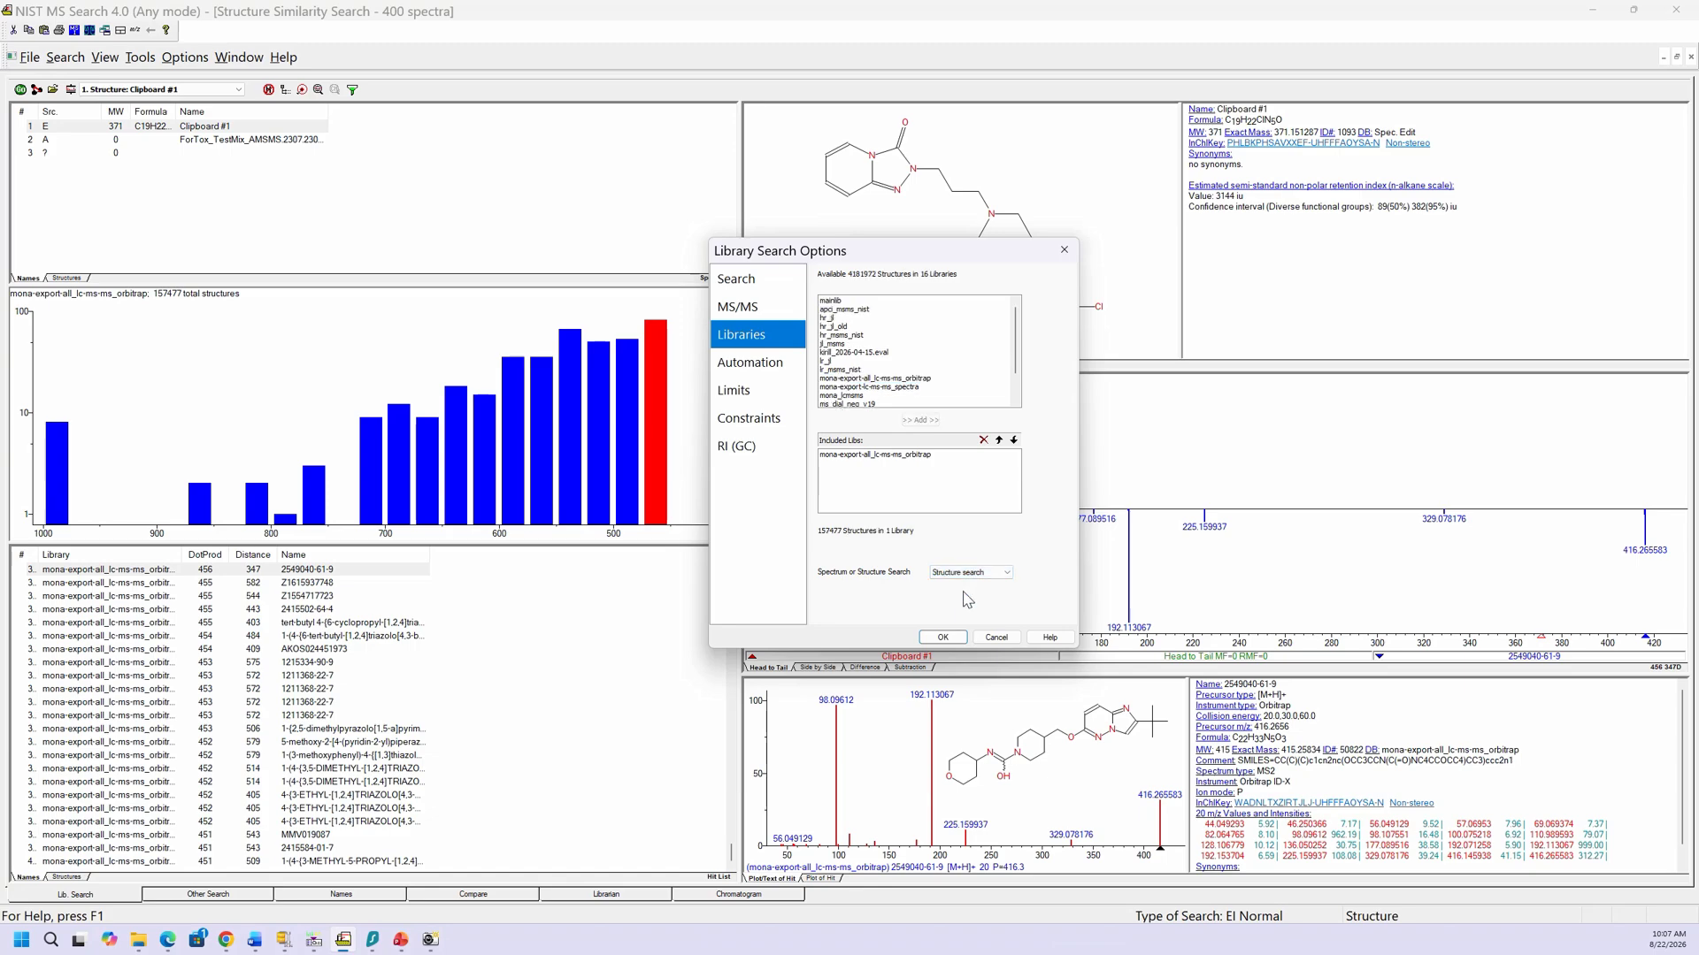
click(879, 457)
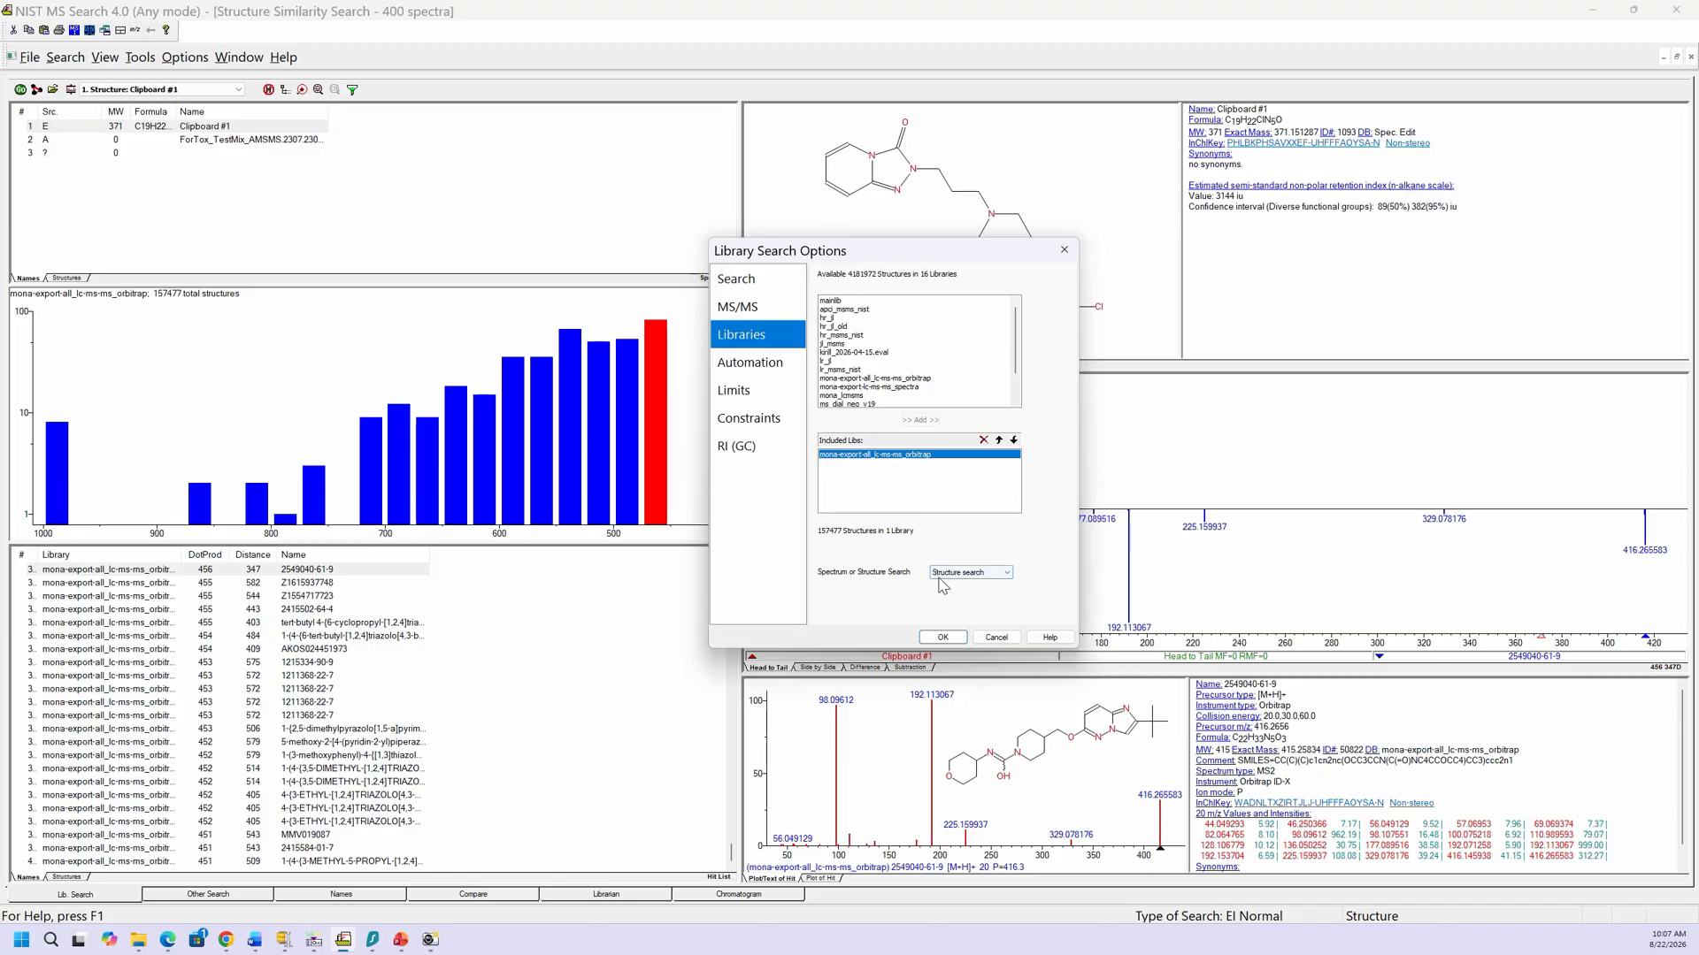
click(943, 636)
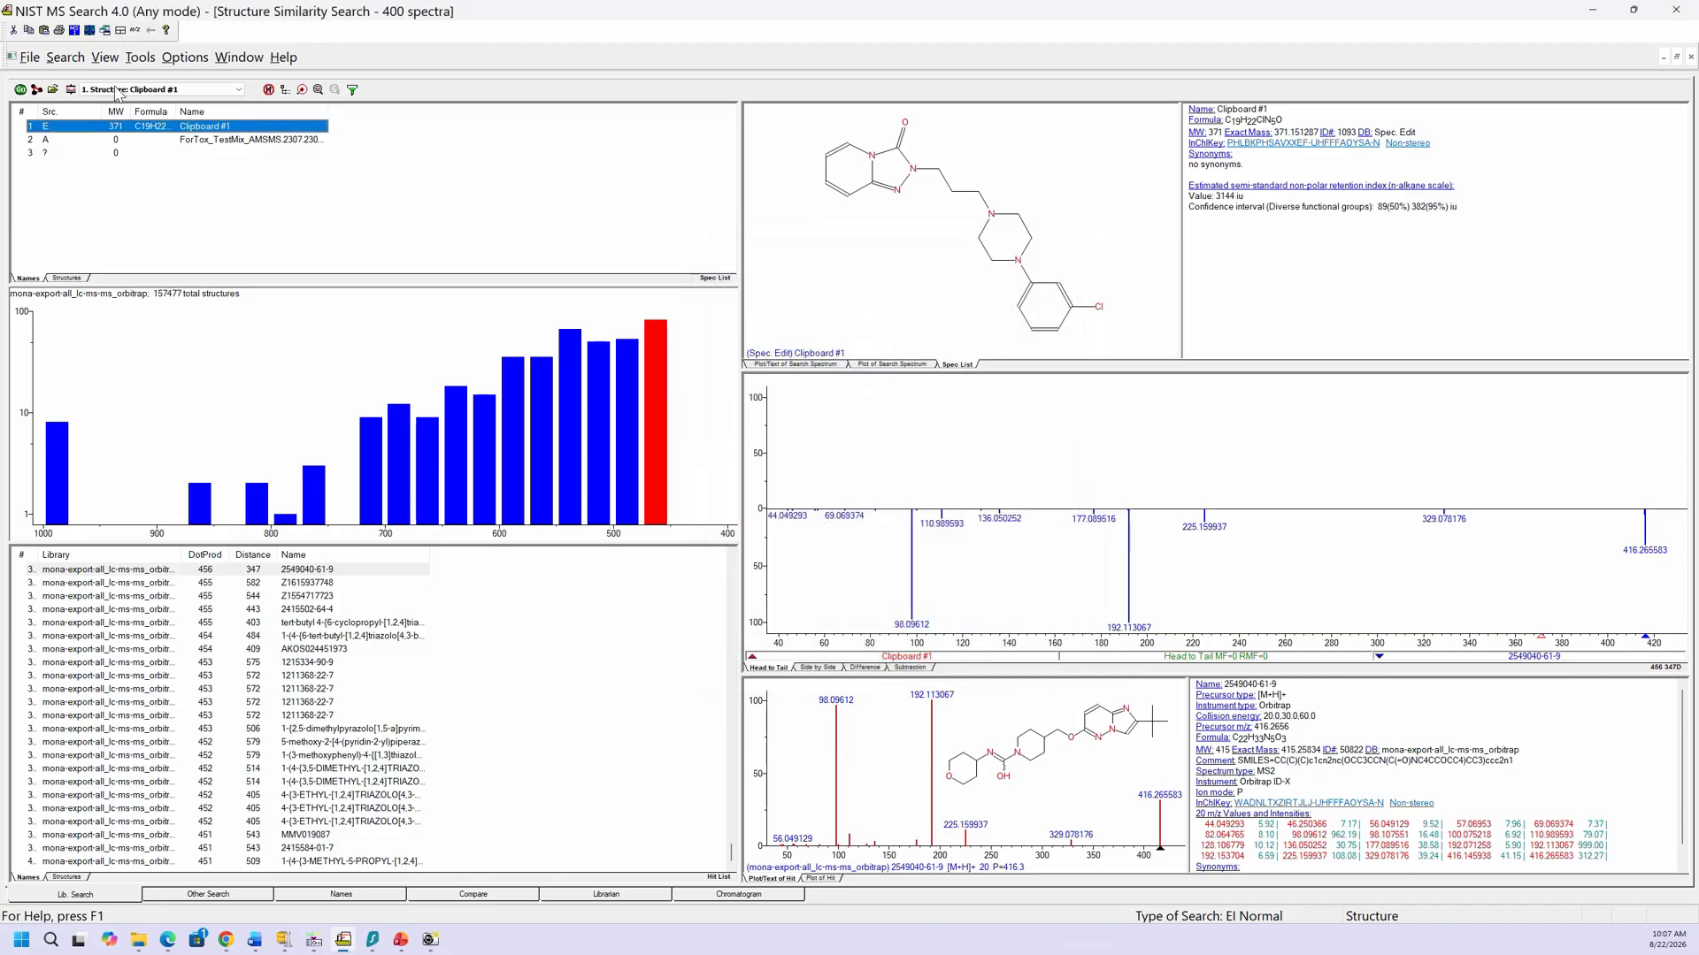
Step: Change the spectrum search type from EI Normal to MS/MS, review the MS/MS, Libraries and Automation pages, and apply
click(71, 90)
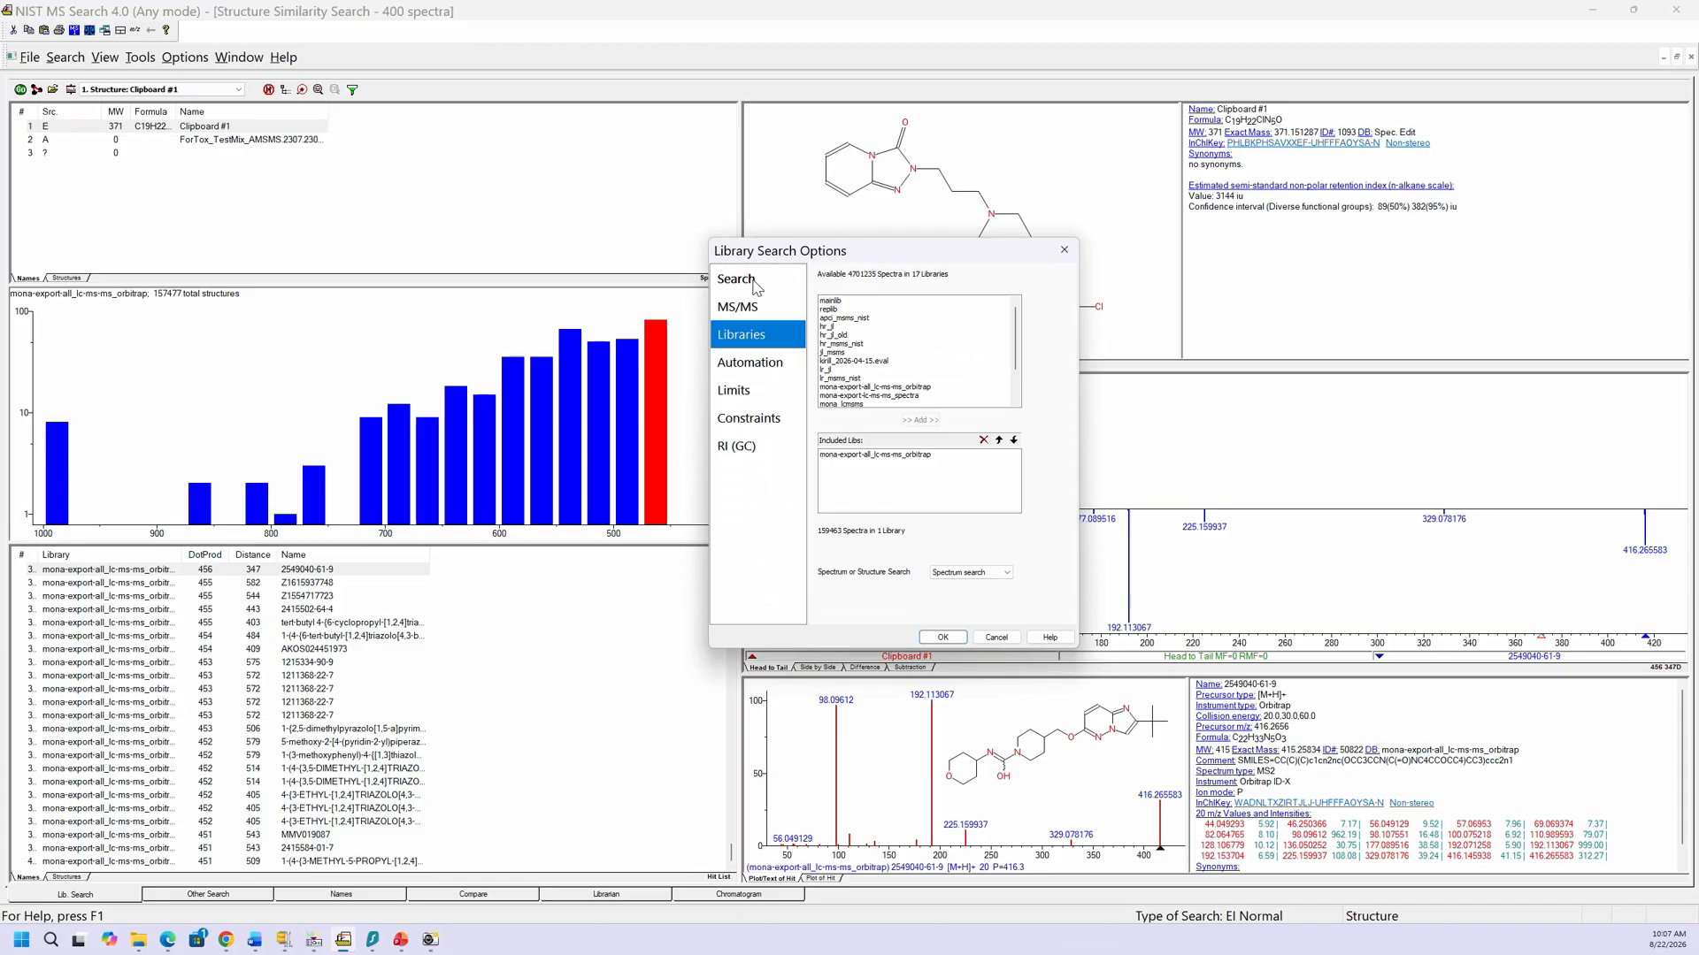
click(754, 281)
click(858, 301)
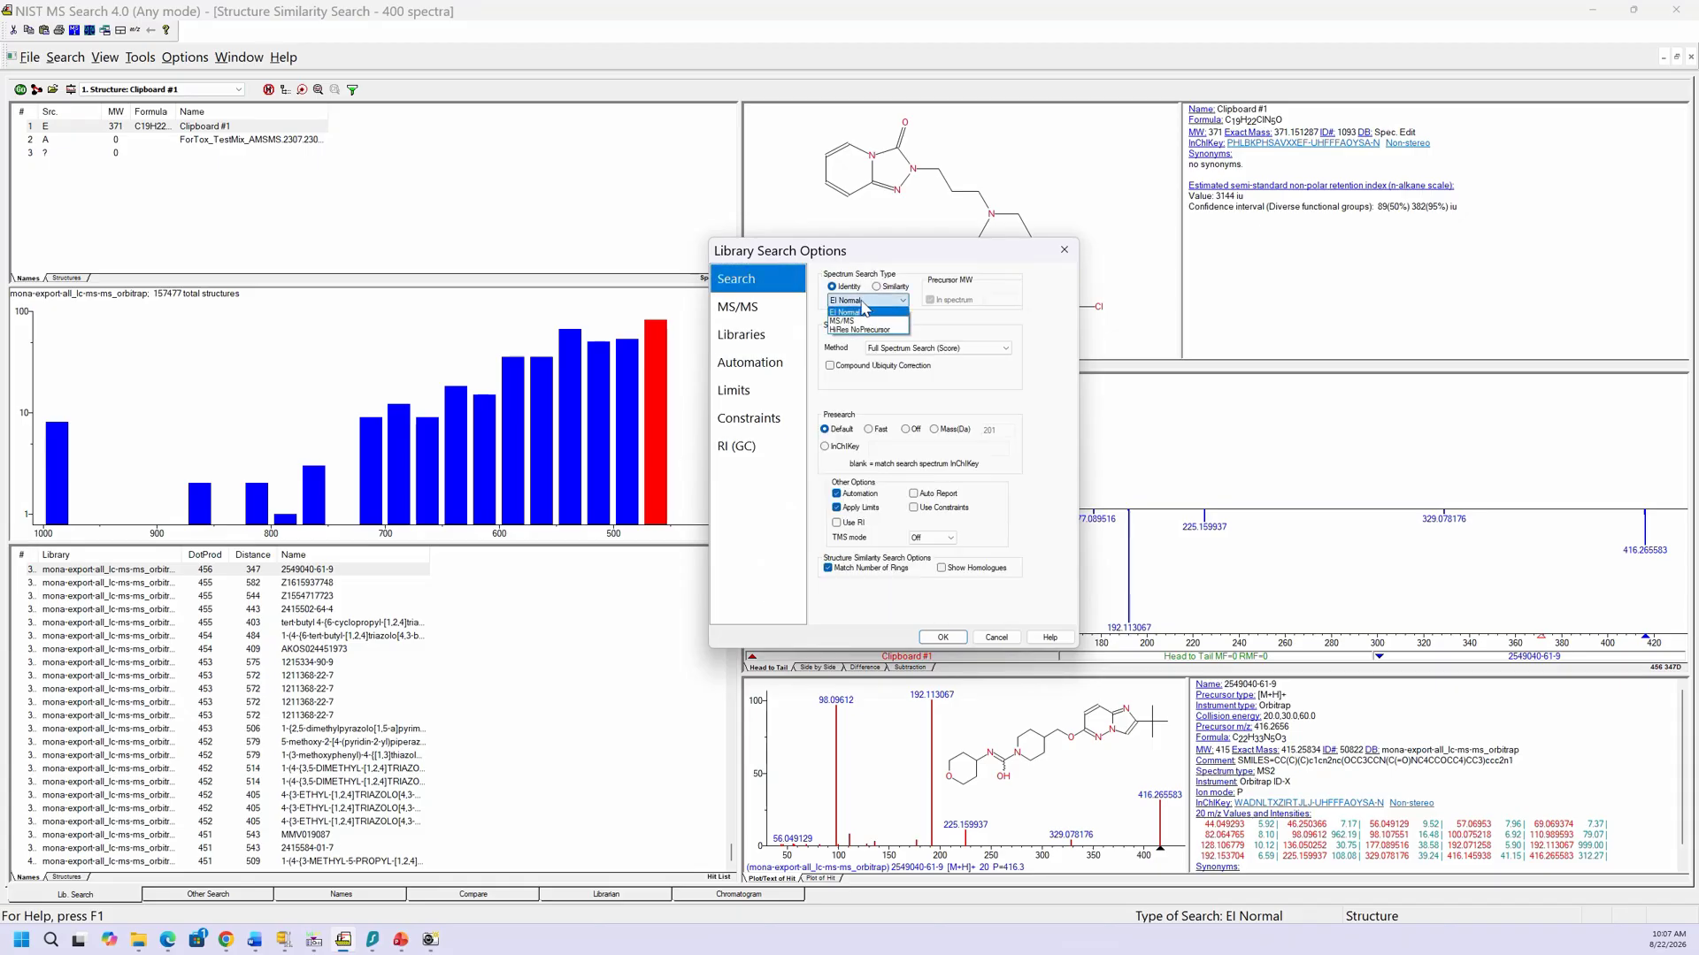
click(849, 320)
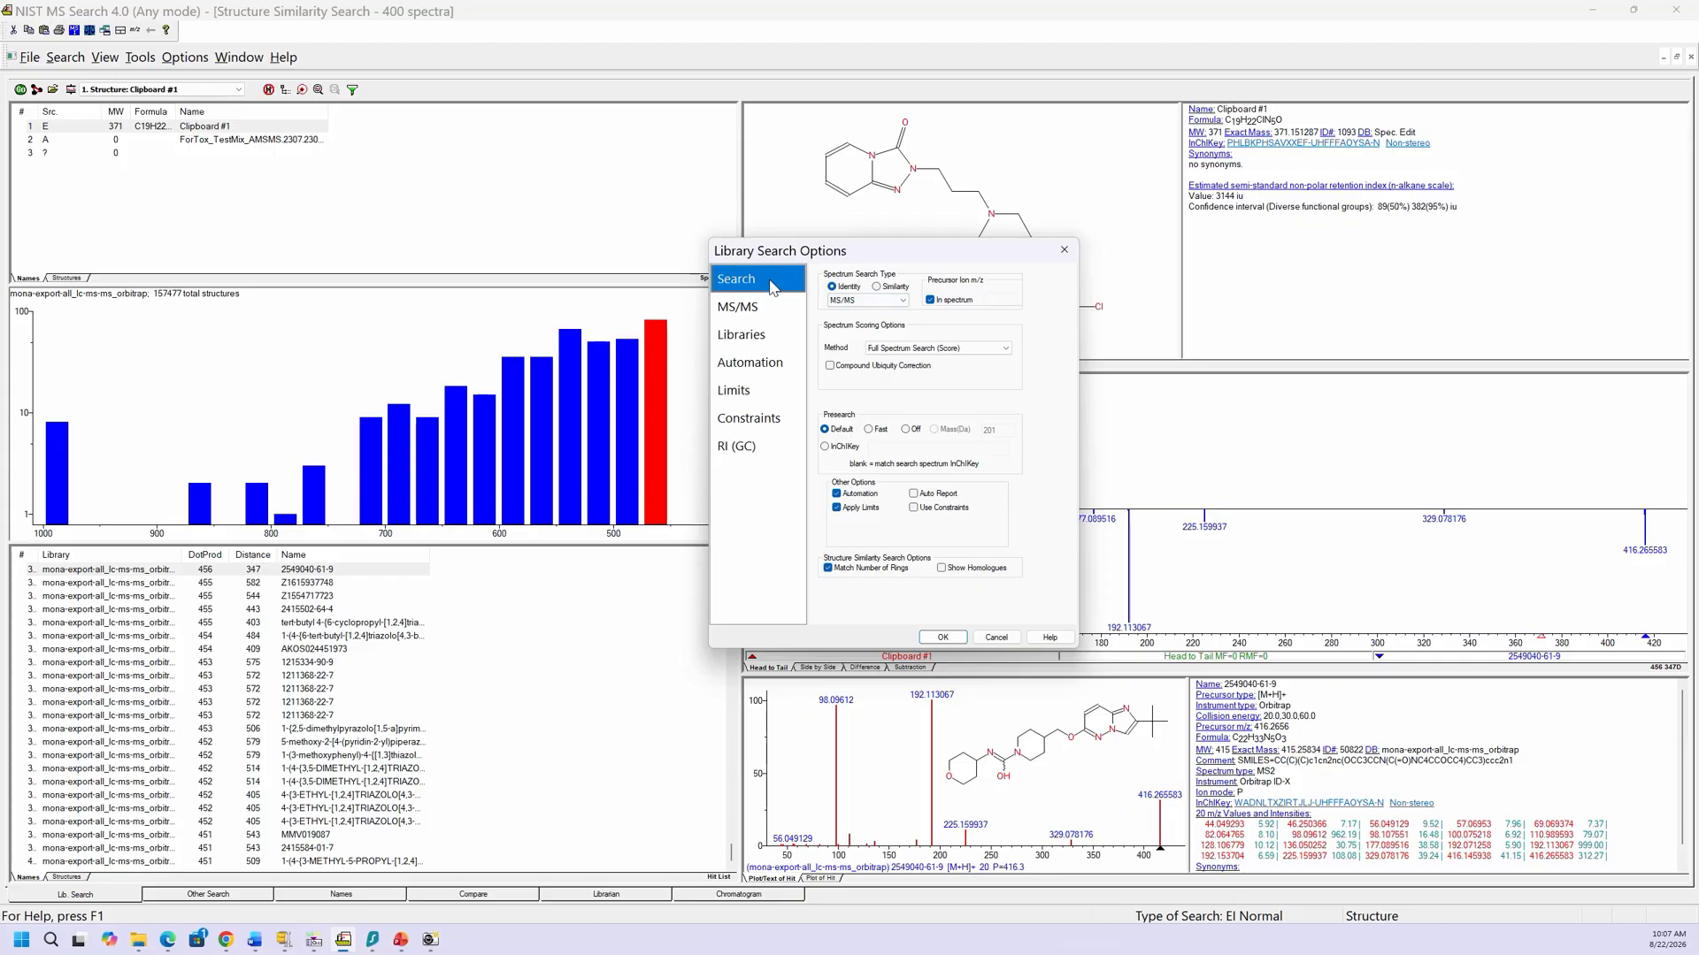
click(743, 305)
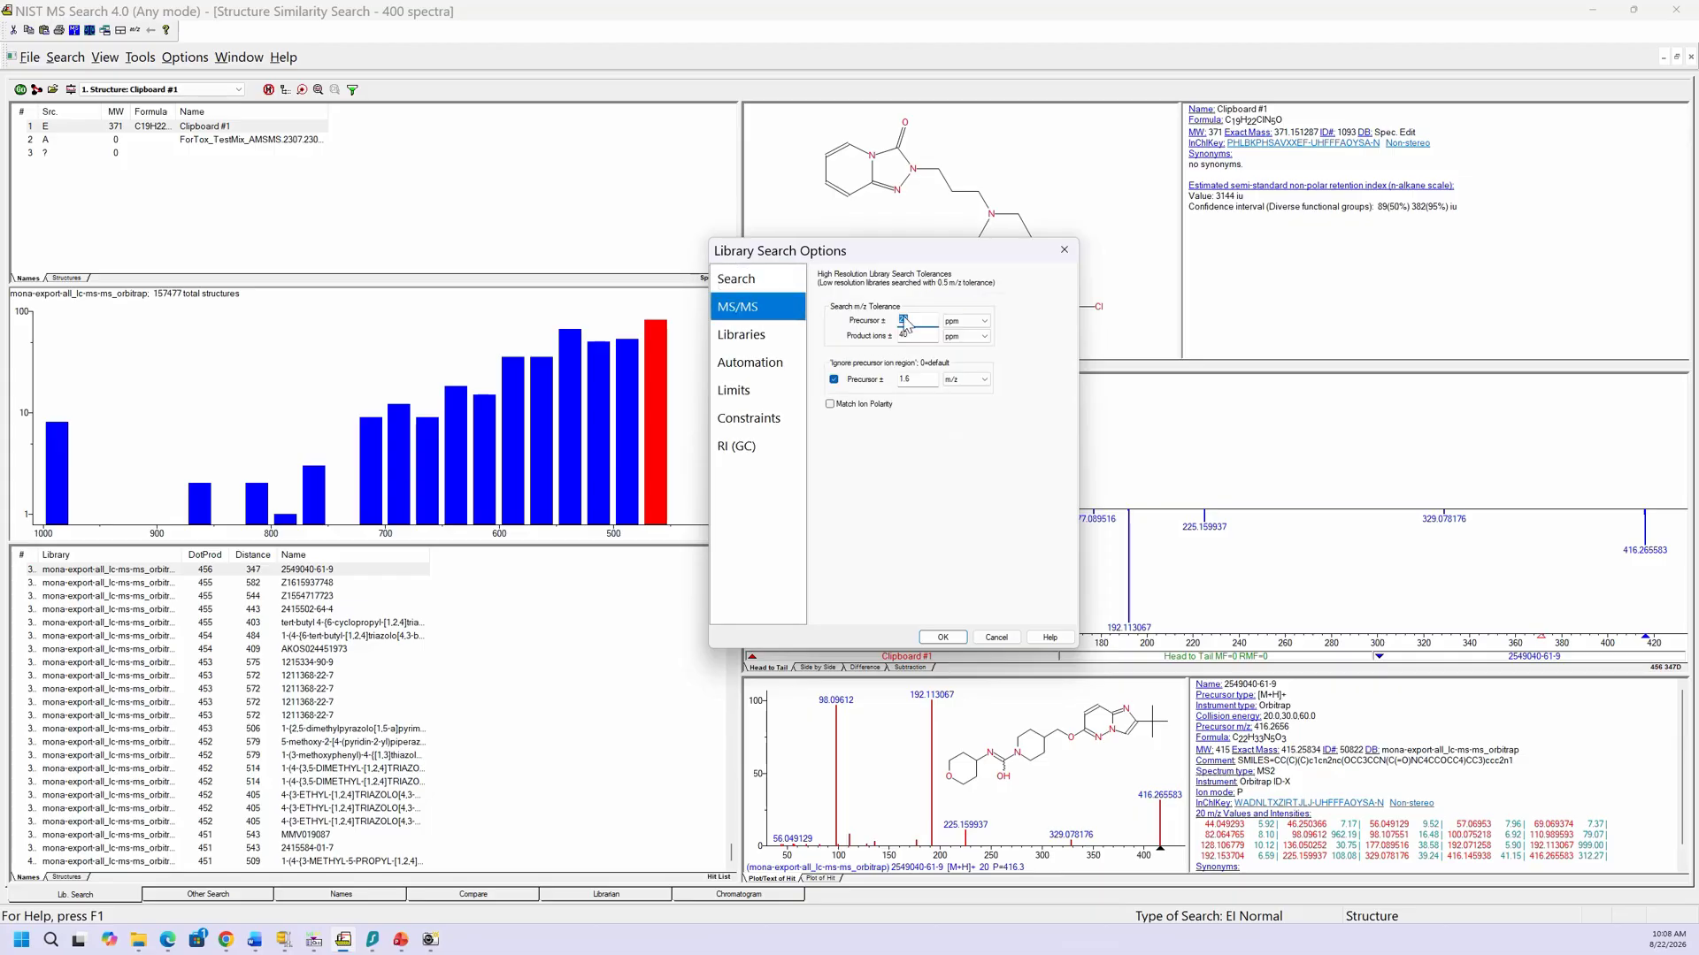
click(769, 336)
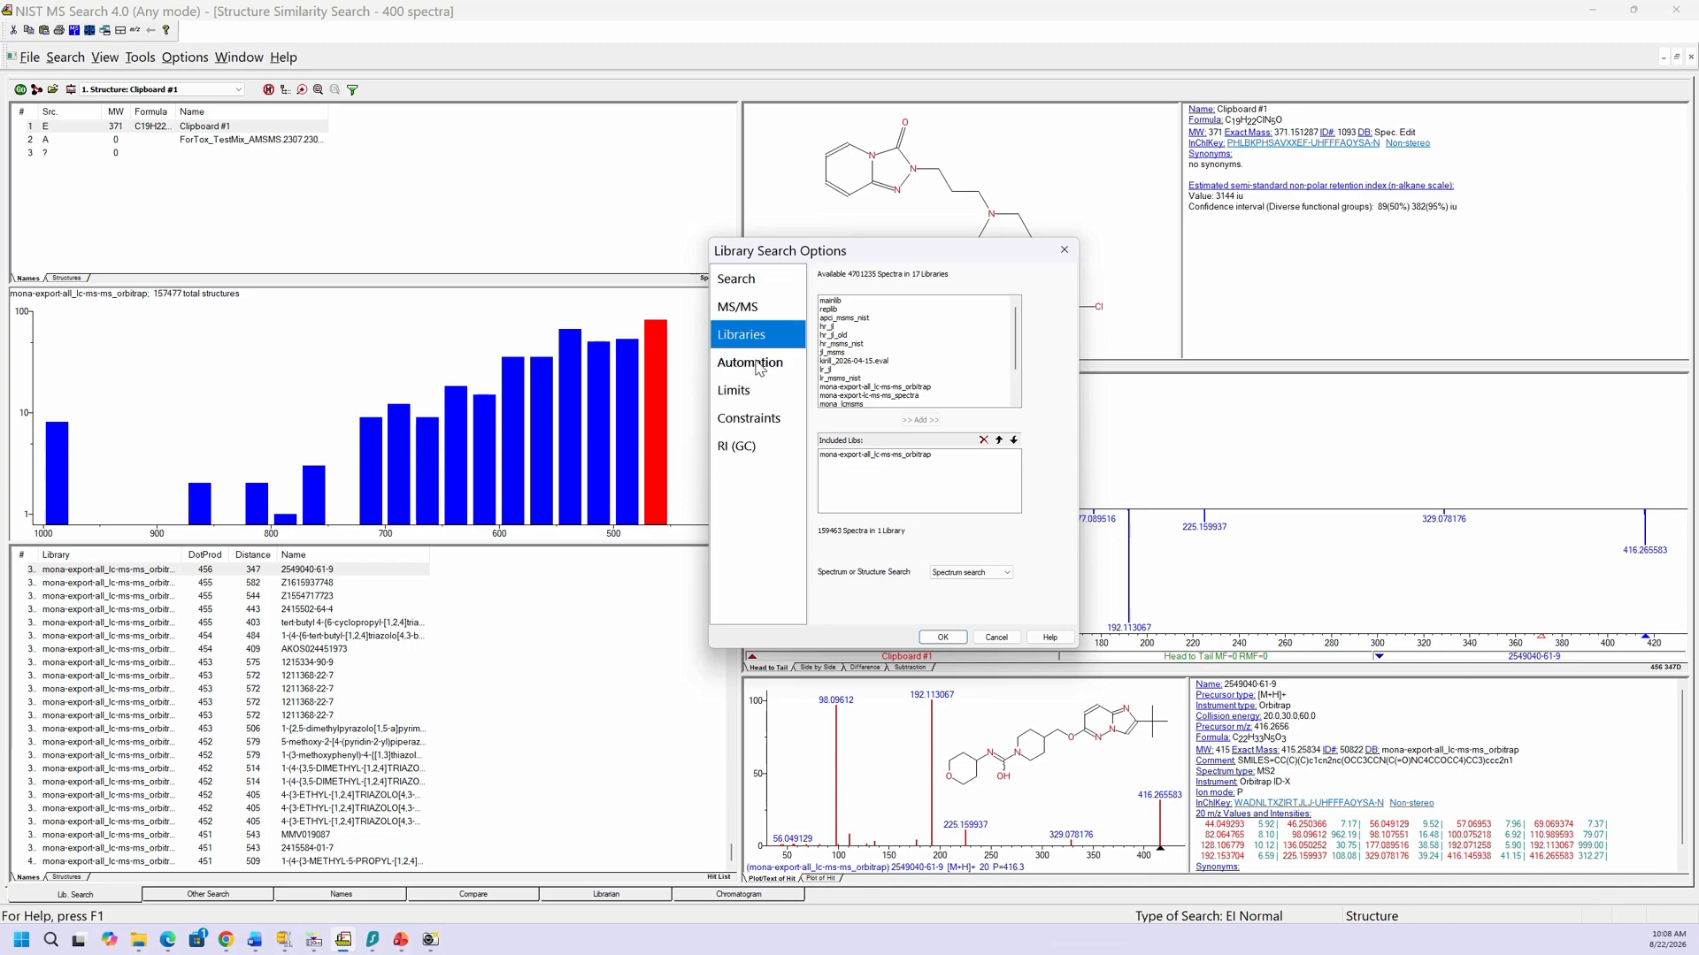
click(757, 363)
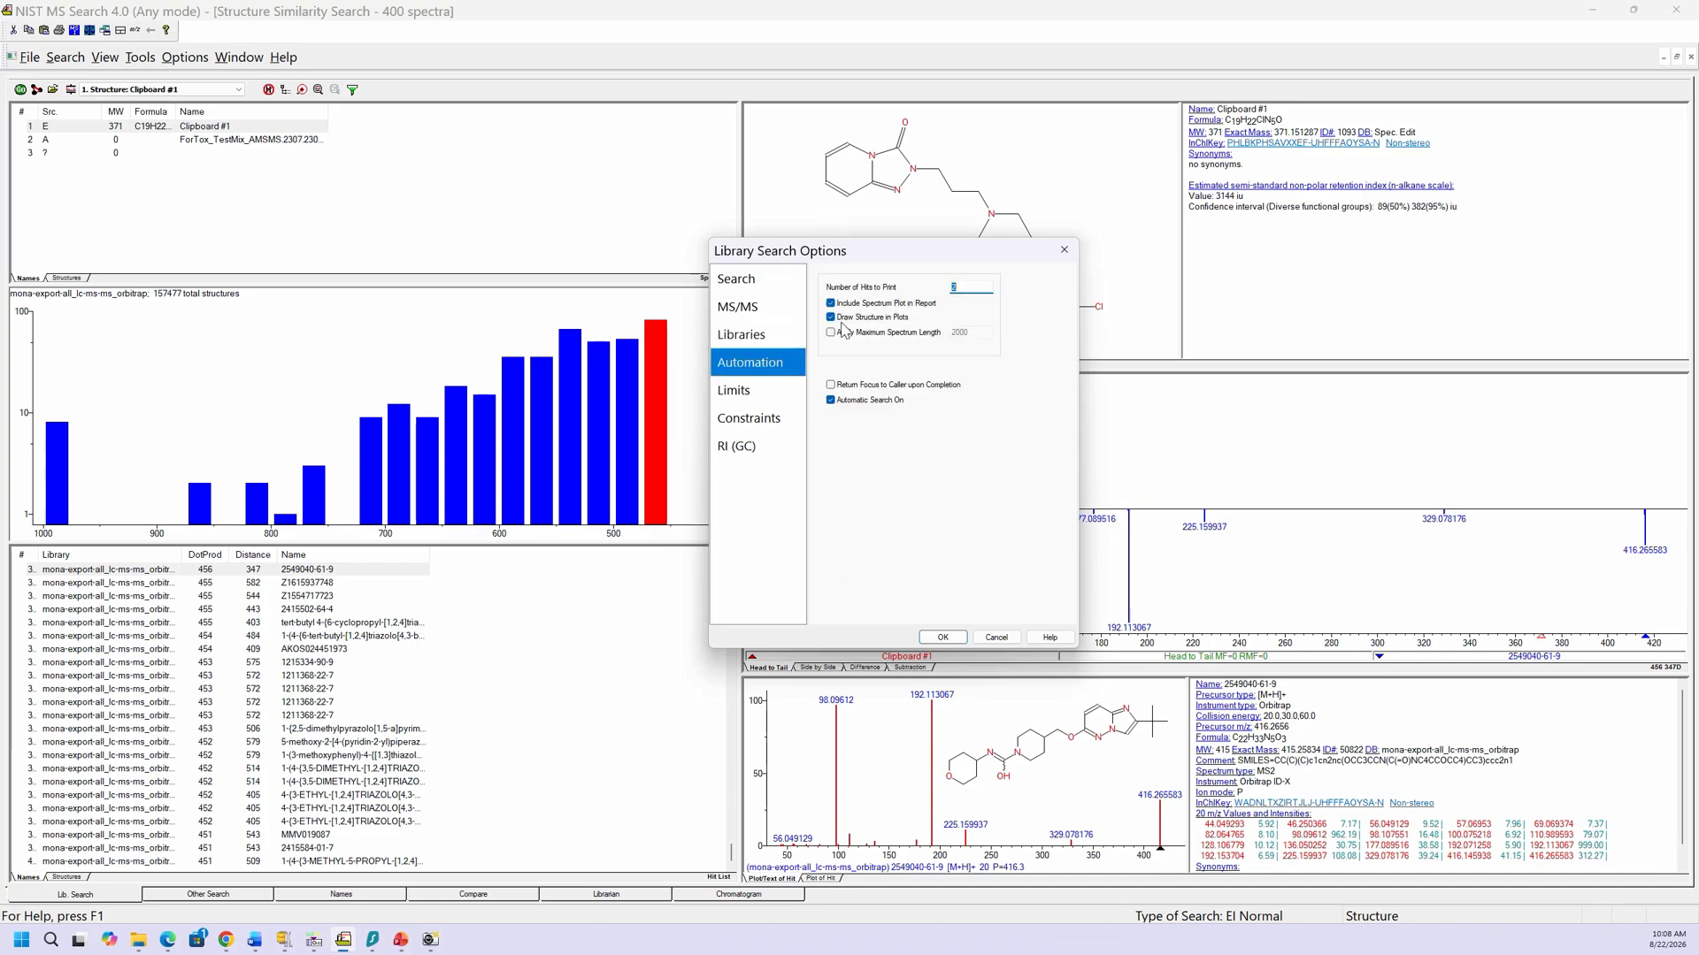
click(943, 639)
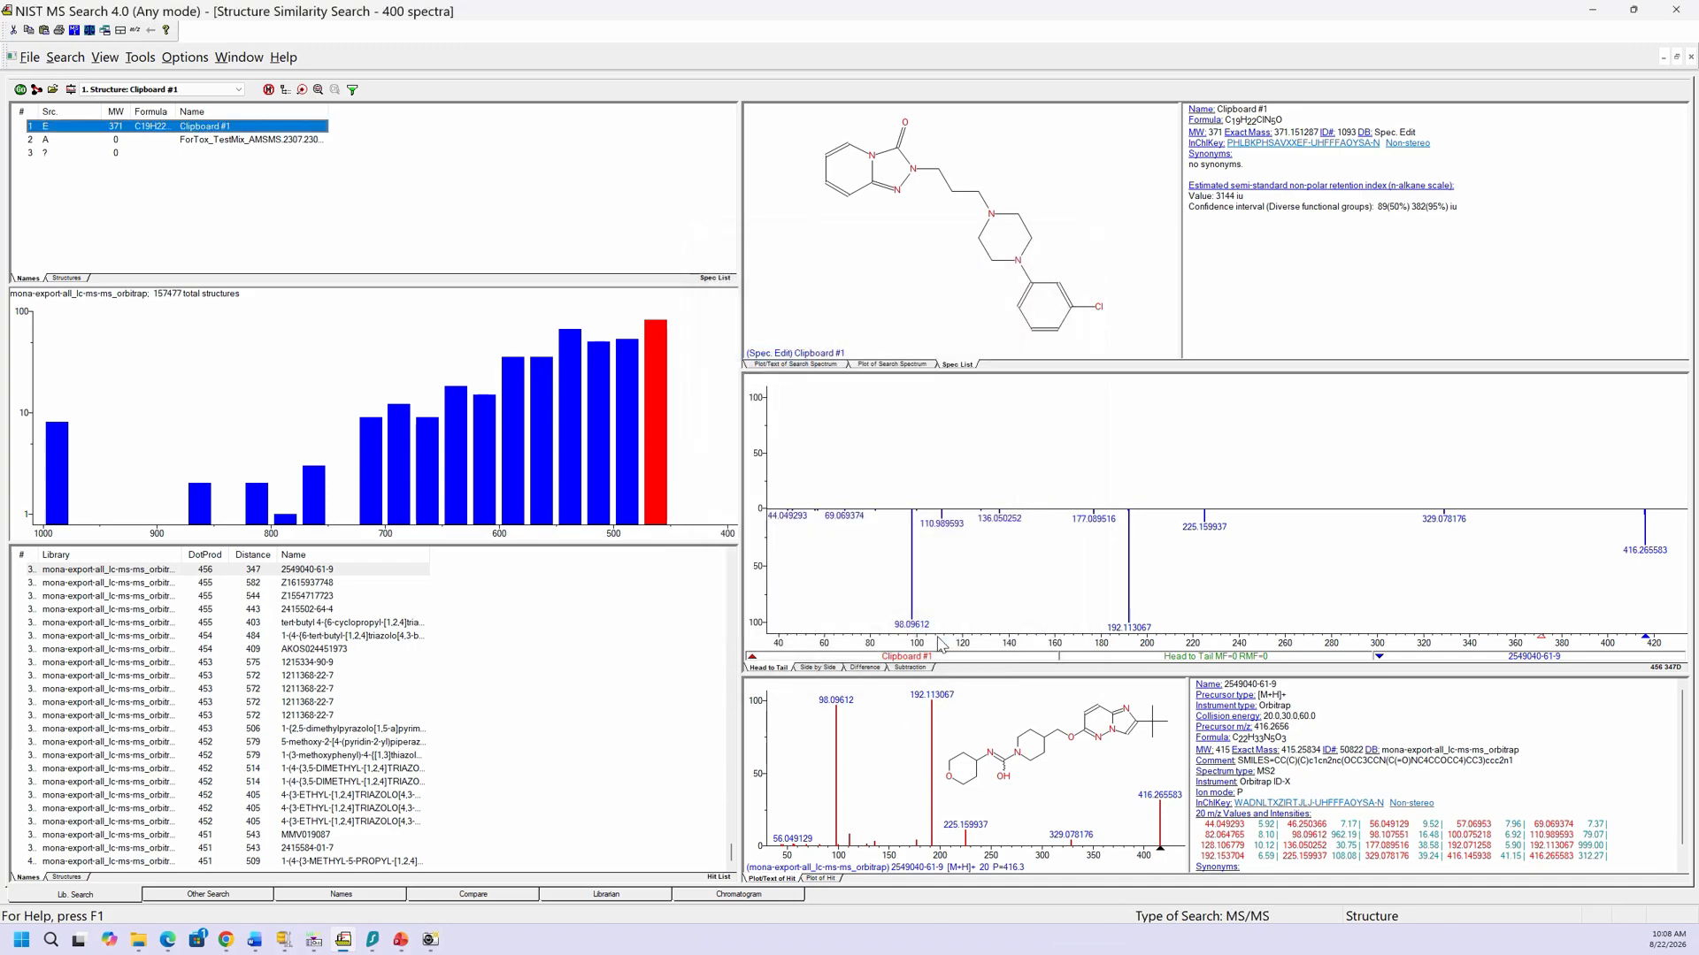
Step: Show the ForTox_TestMix_AMSMS results and select the Trazodone hit at scan 2307
click(183, 141)
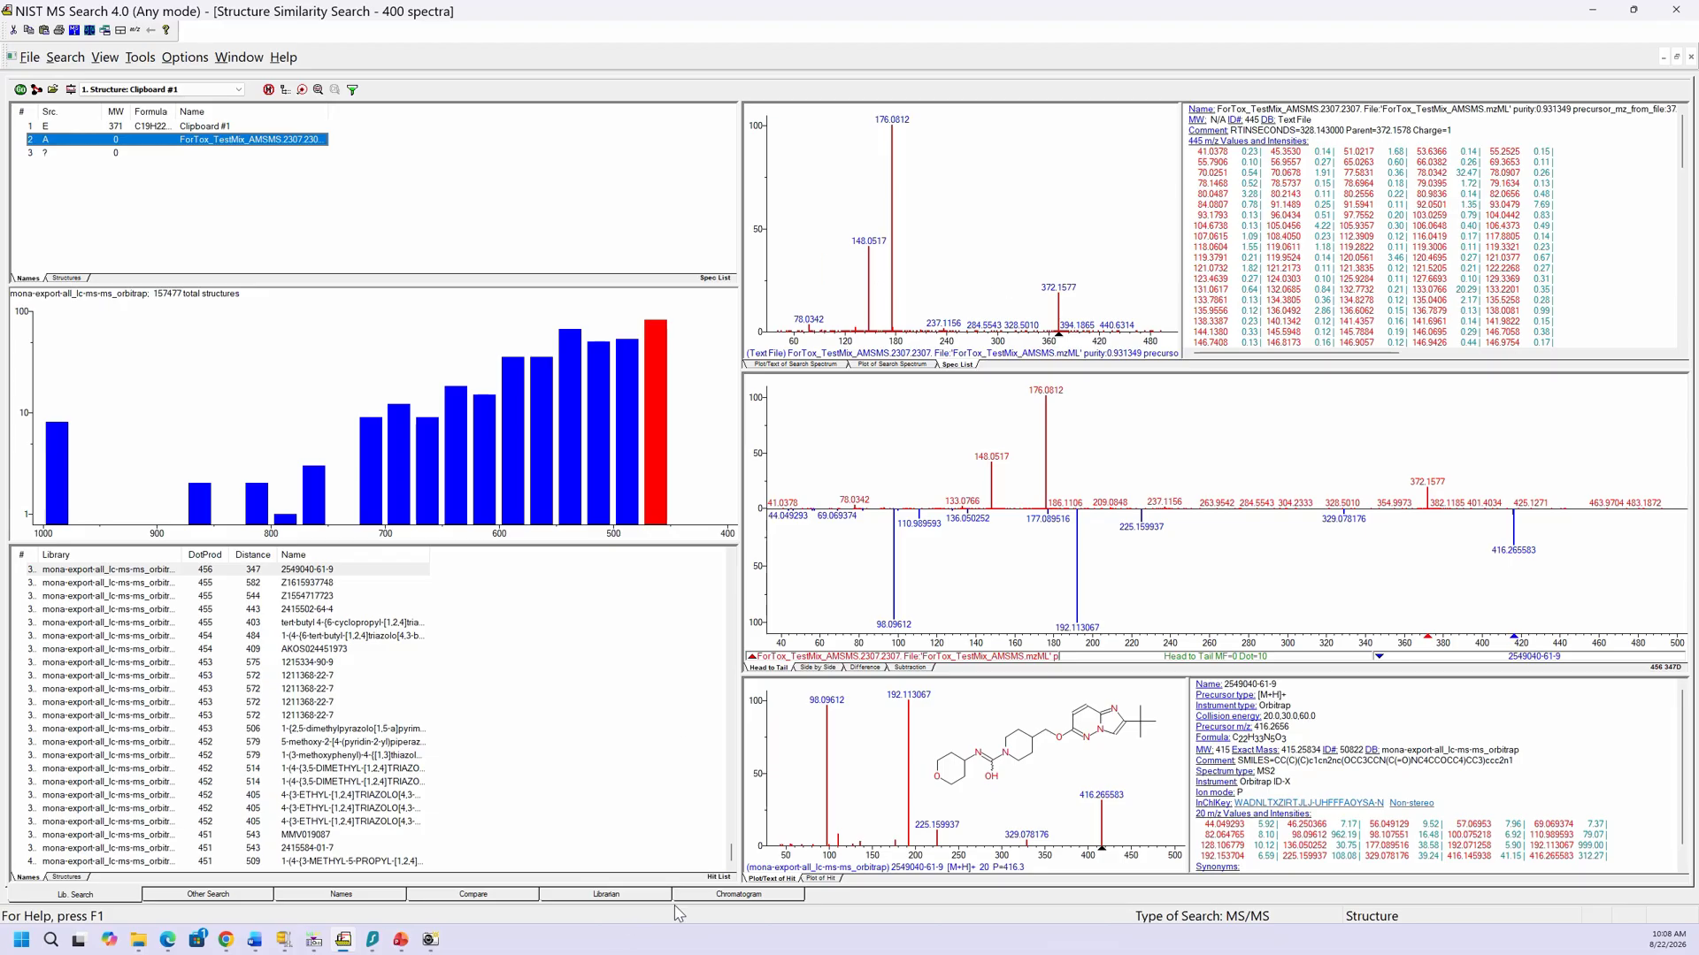
click(695, 894)
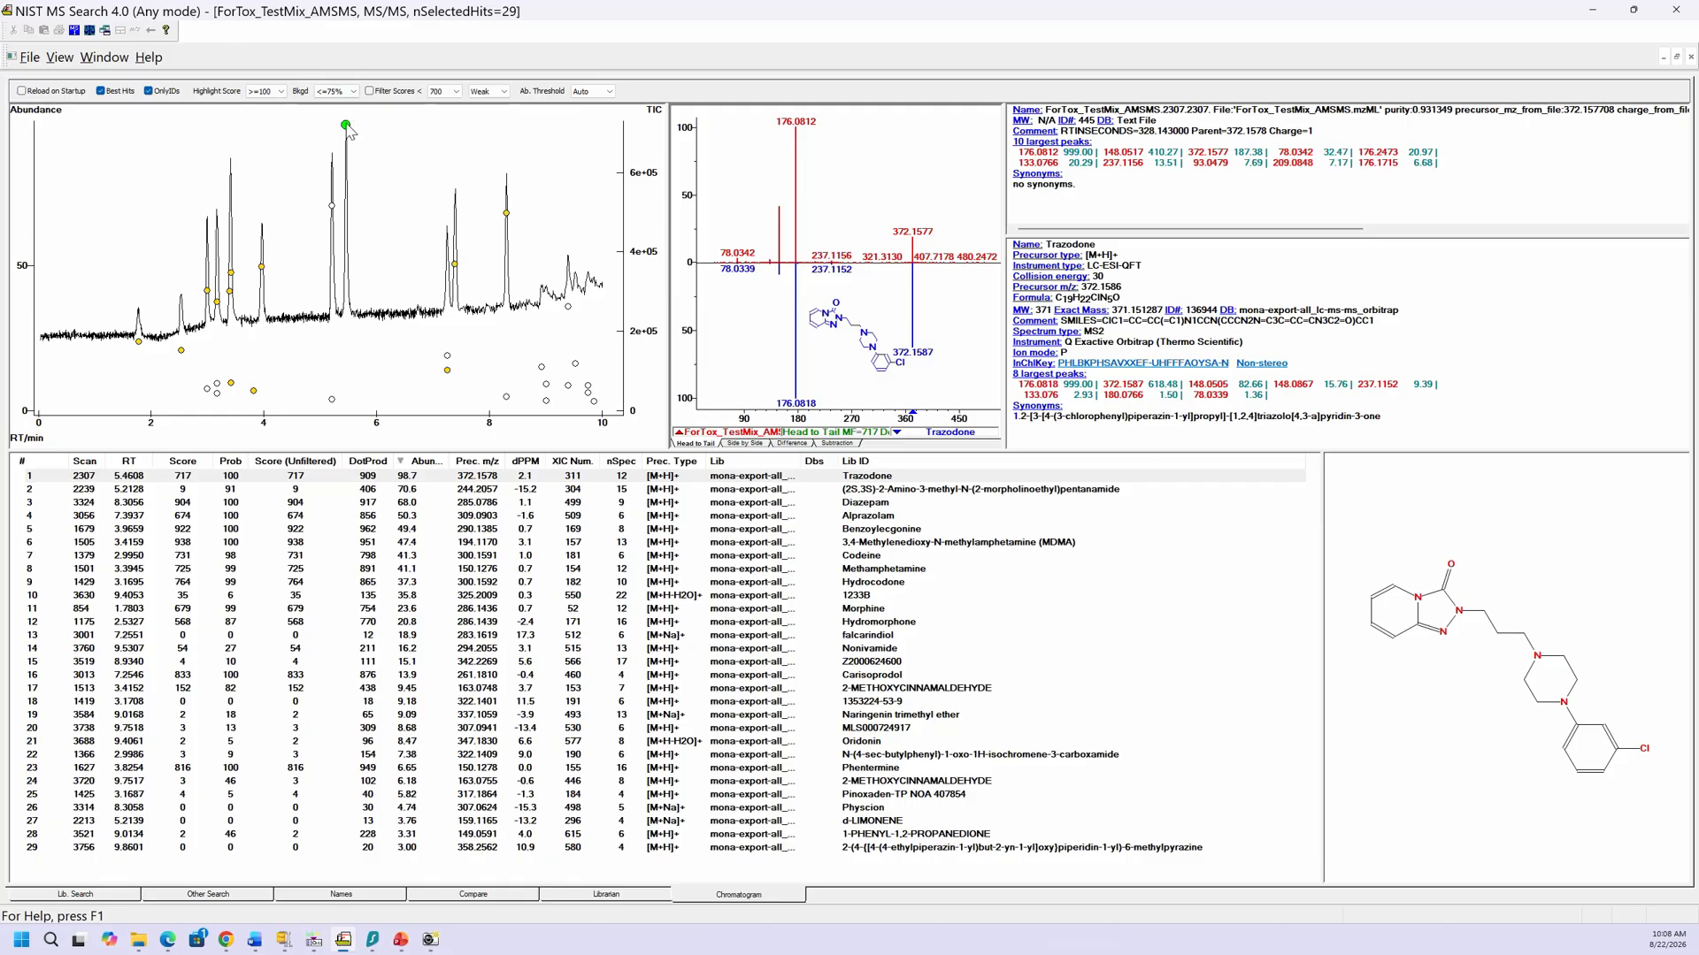
click(346, 126)
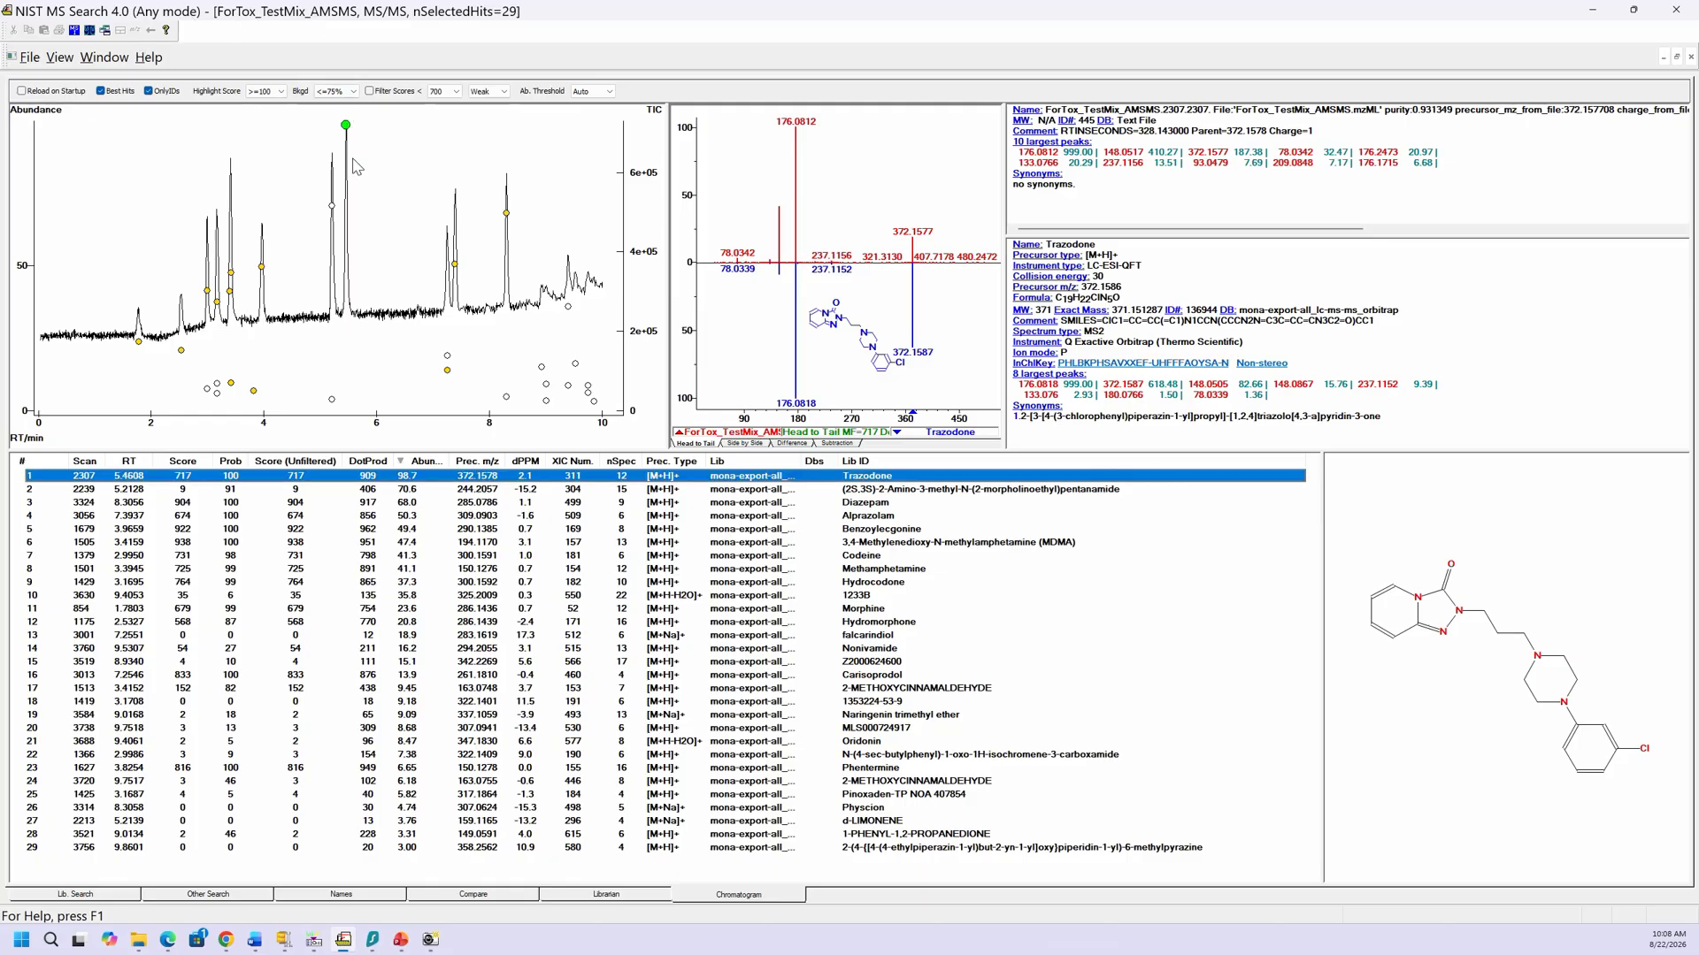
Step: Library-search the Trazodone spectrum and step through the hits back to Trazodone at 717
right_click(451, 476)
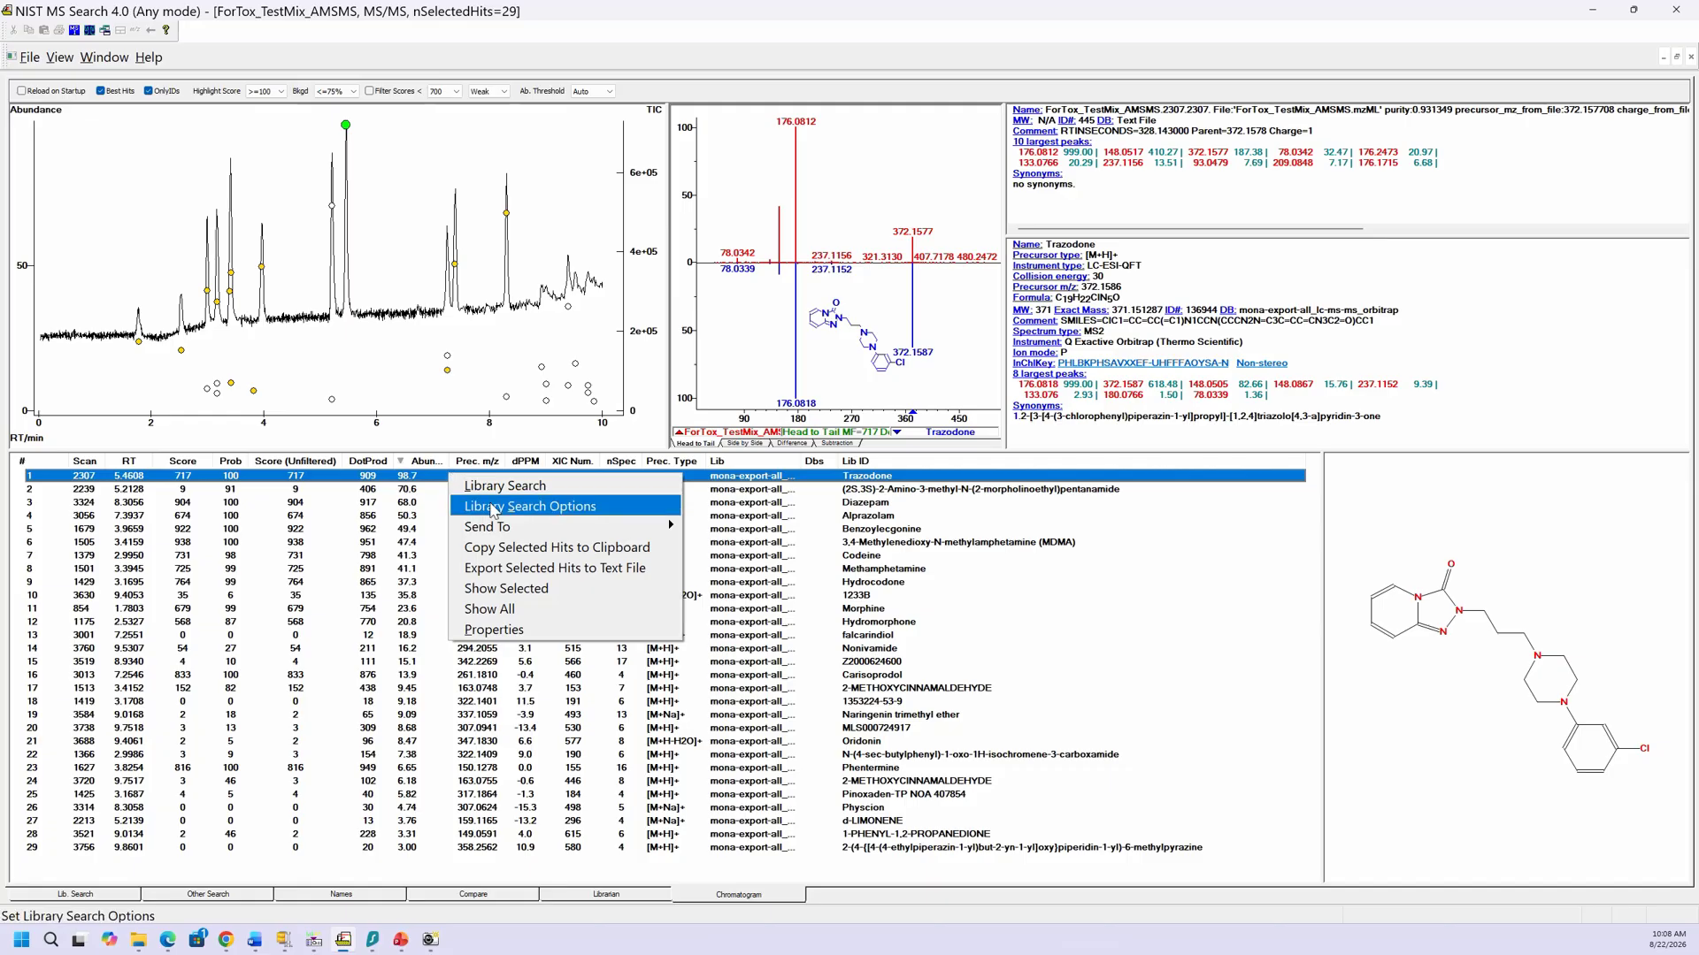
click(485, 493)
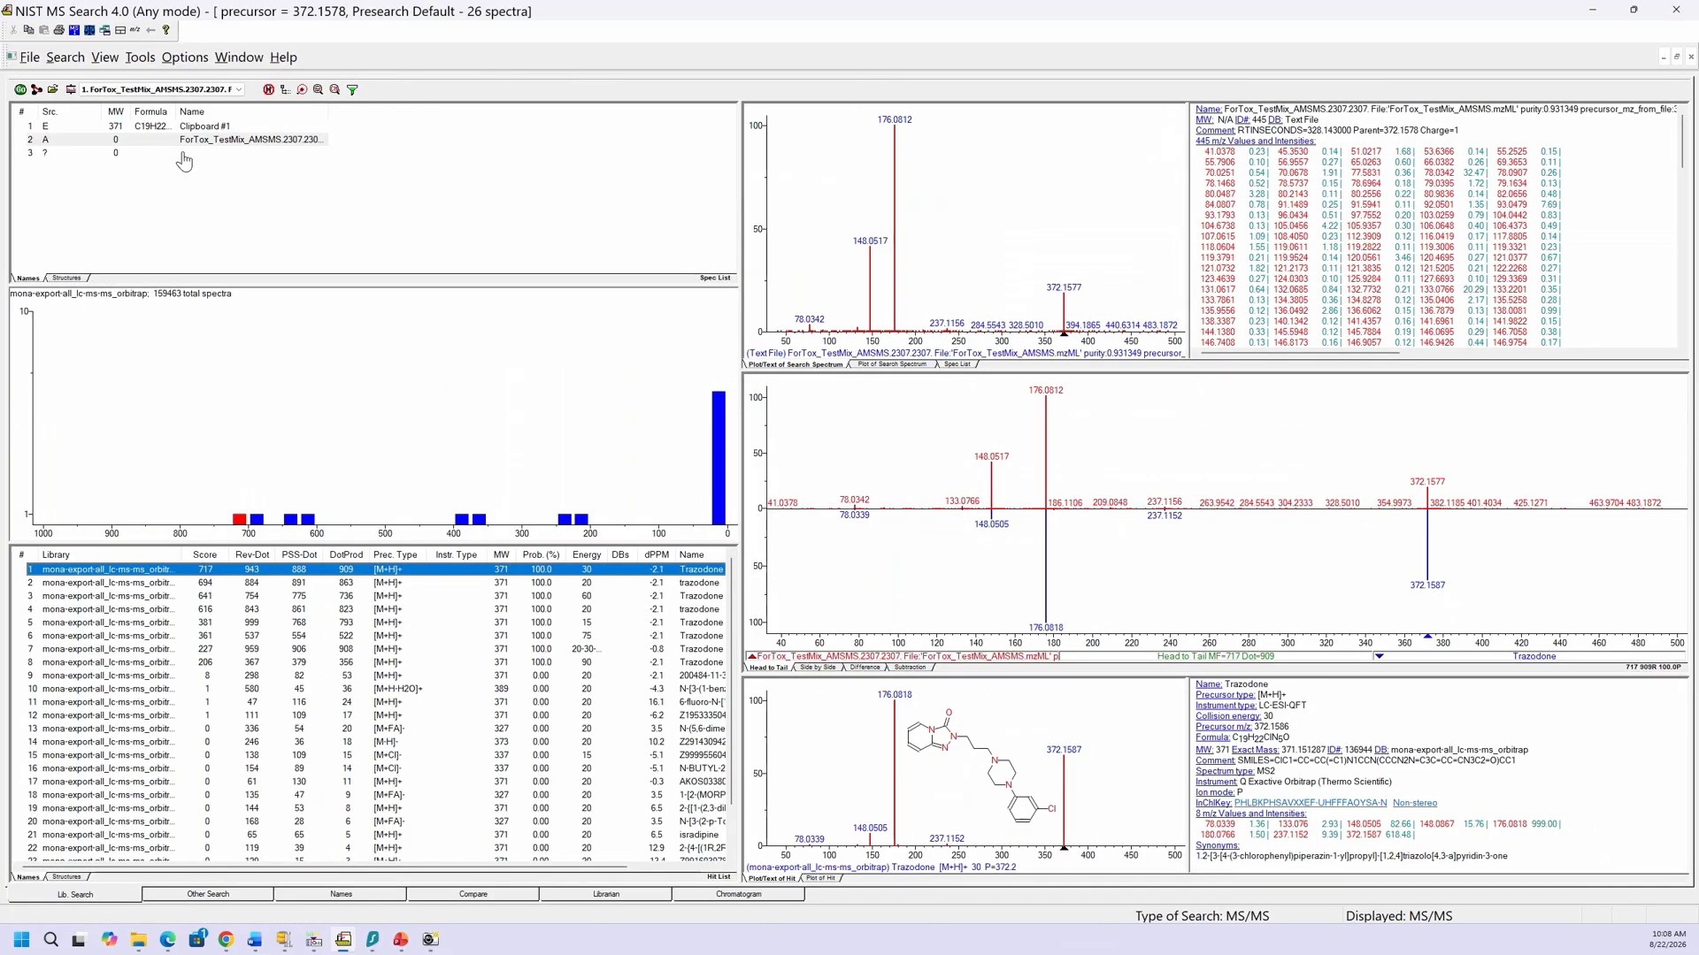
click(176, 142)
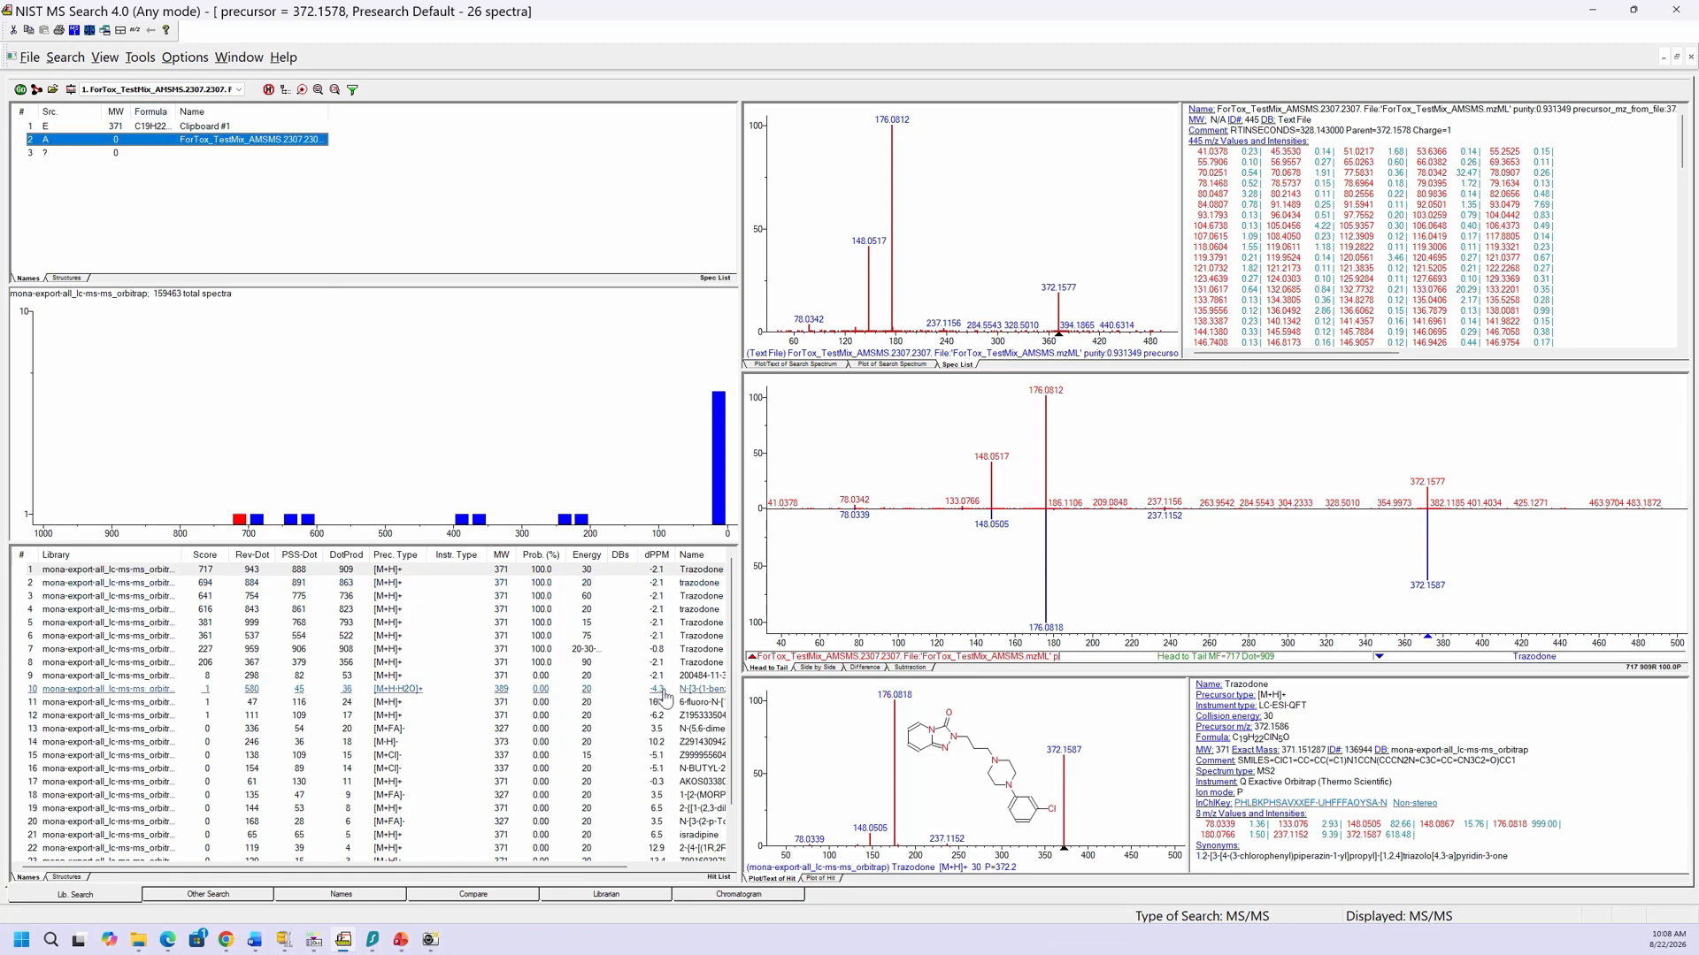
click(341, 571)
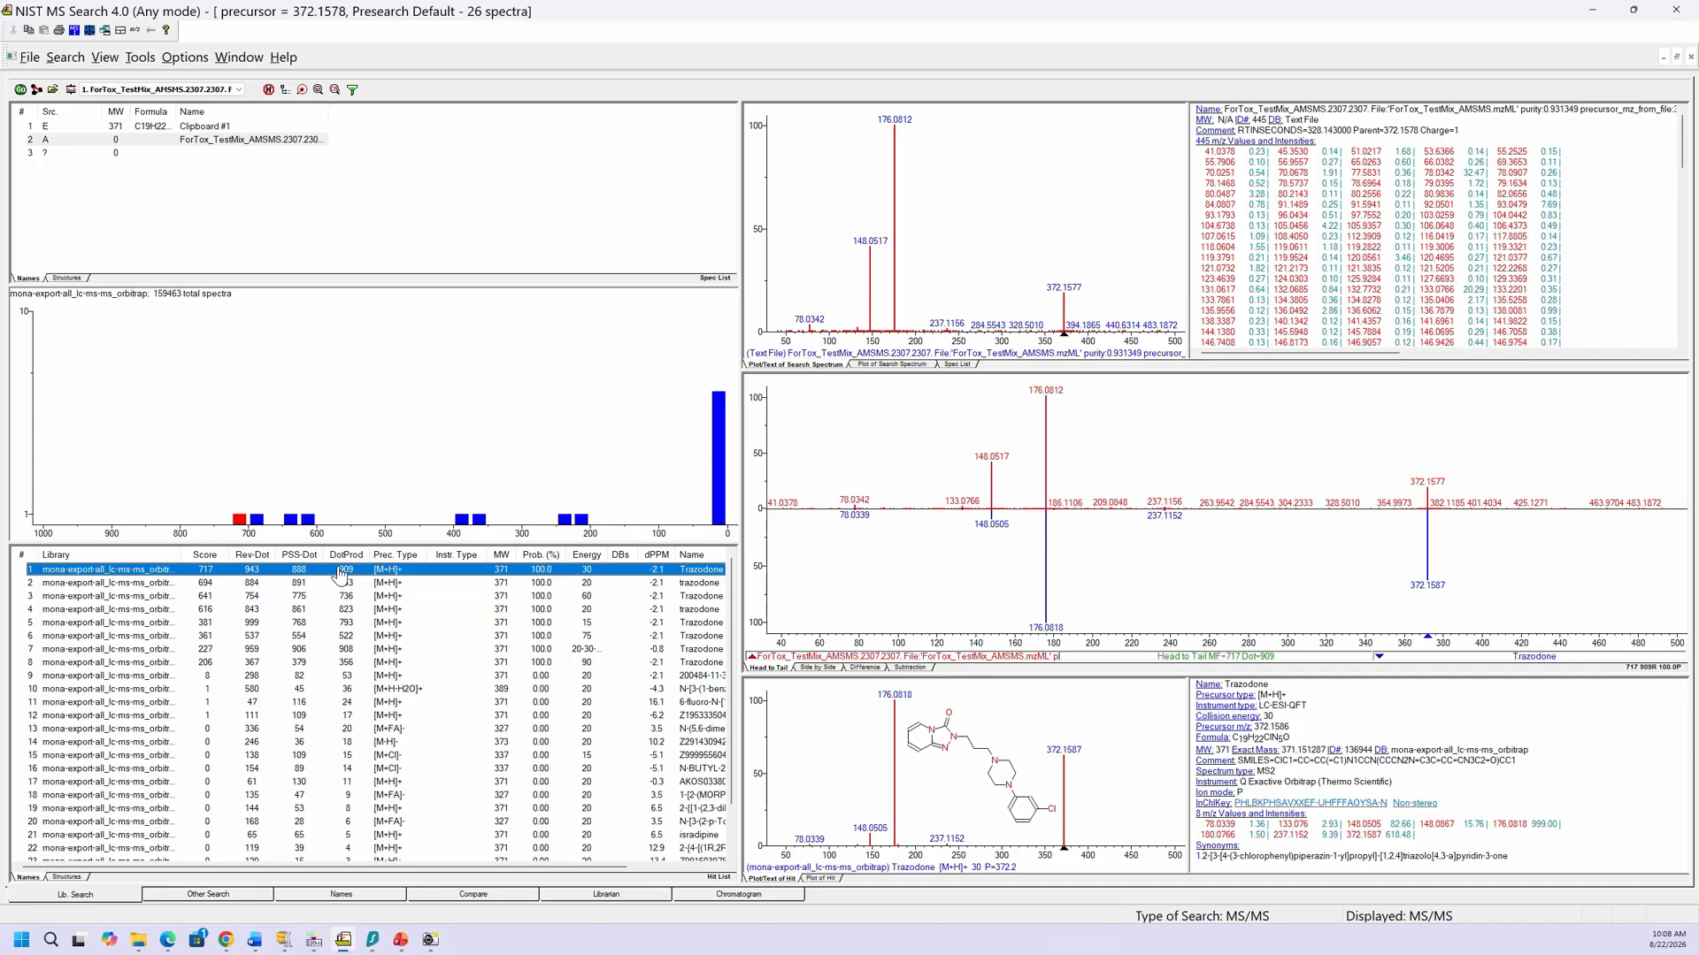
key(Down)
key(Down)
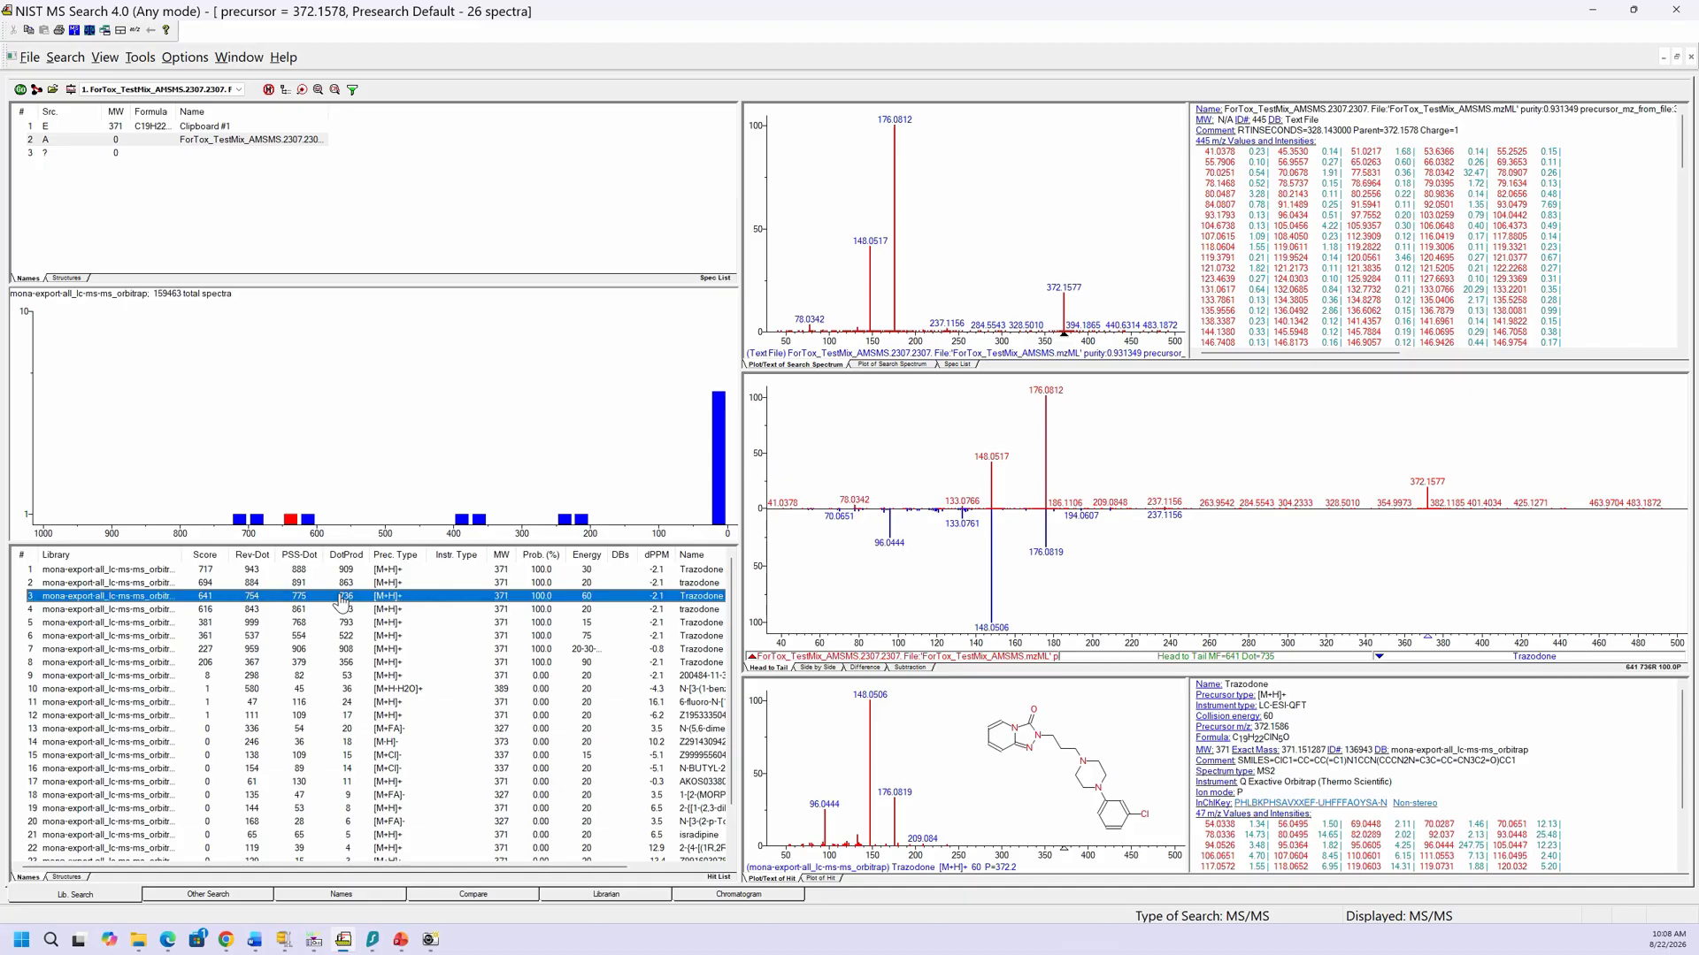
key(Down)
key(Down)
key(Up)
key(Up)
key(Up)
key(Up)
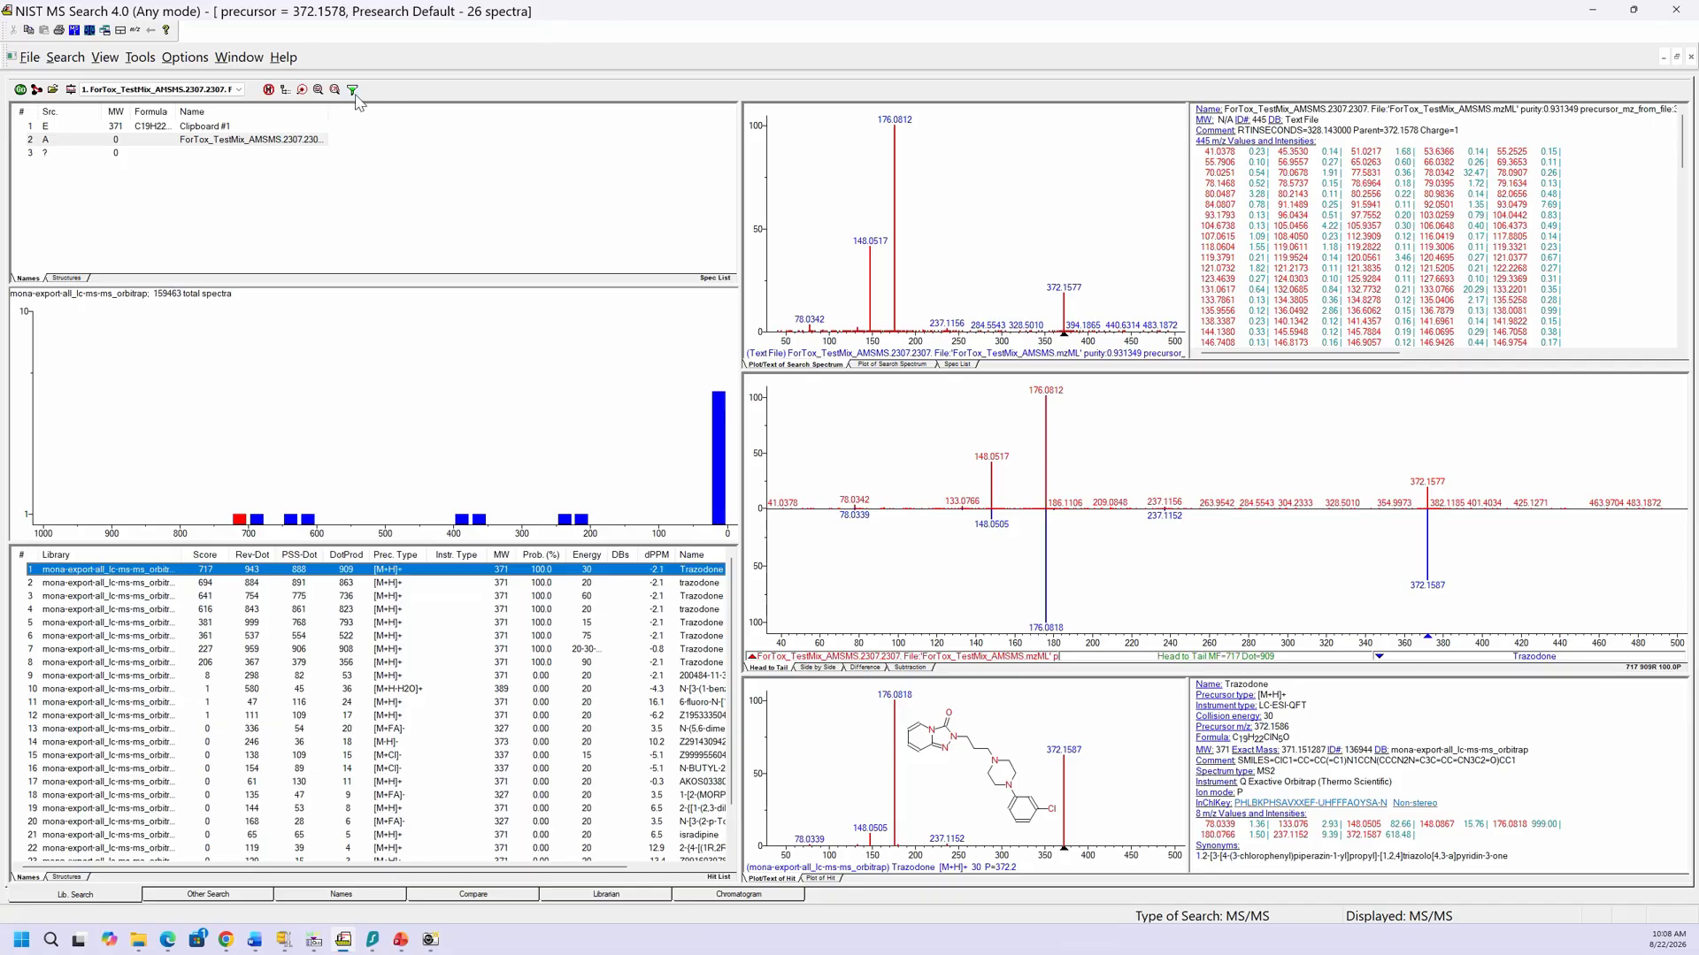
Step: Keep only best matches (19 spectra), check hit 200484-11-3, and return to Trazodone
click(304, 93)
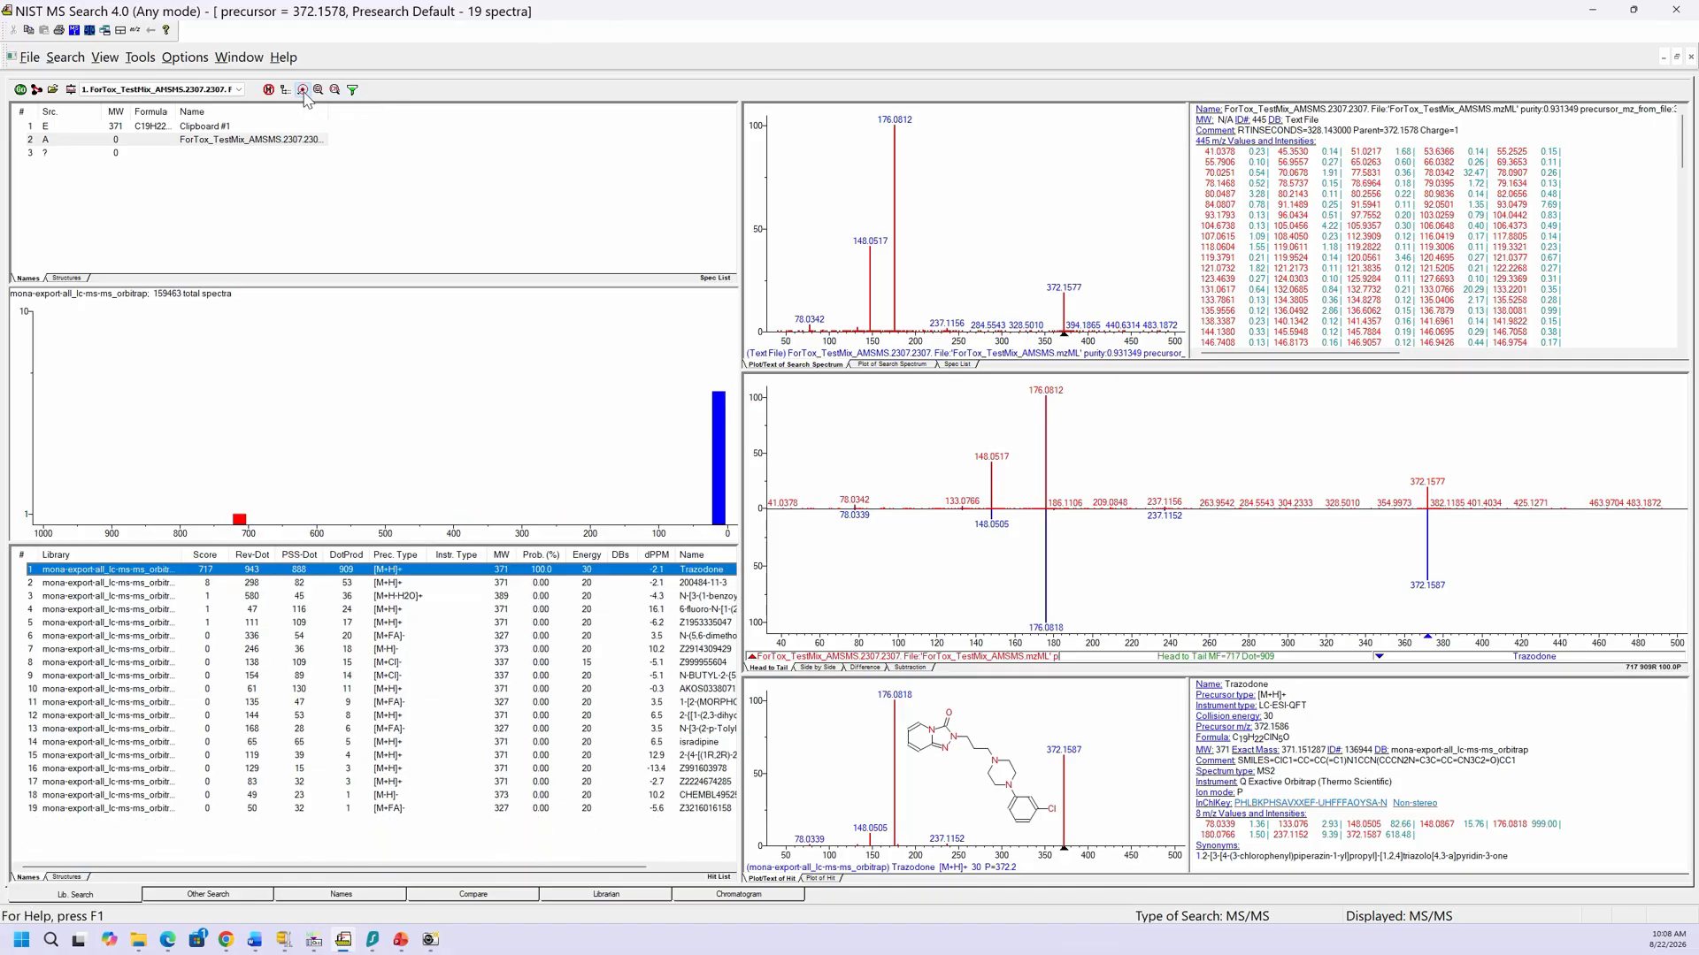
click(701, 587)
click(654, 571)
Step: Show all 26 hit spectra again and close the Hit List Filter unchanged
click(305, 92)
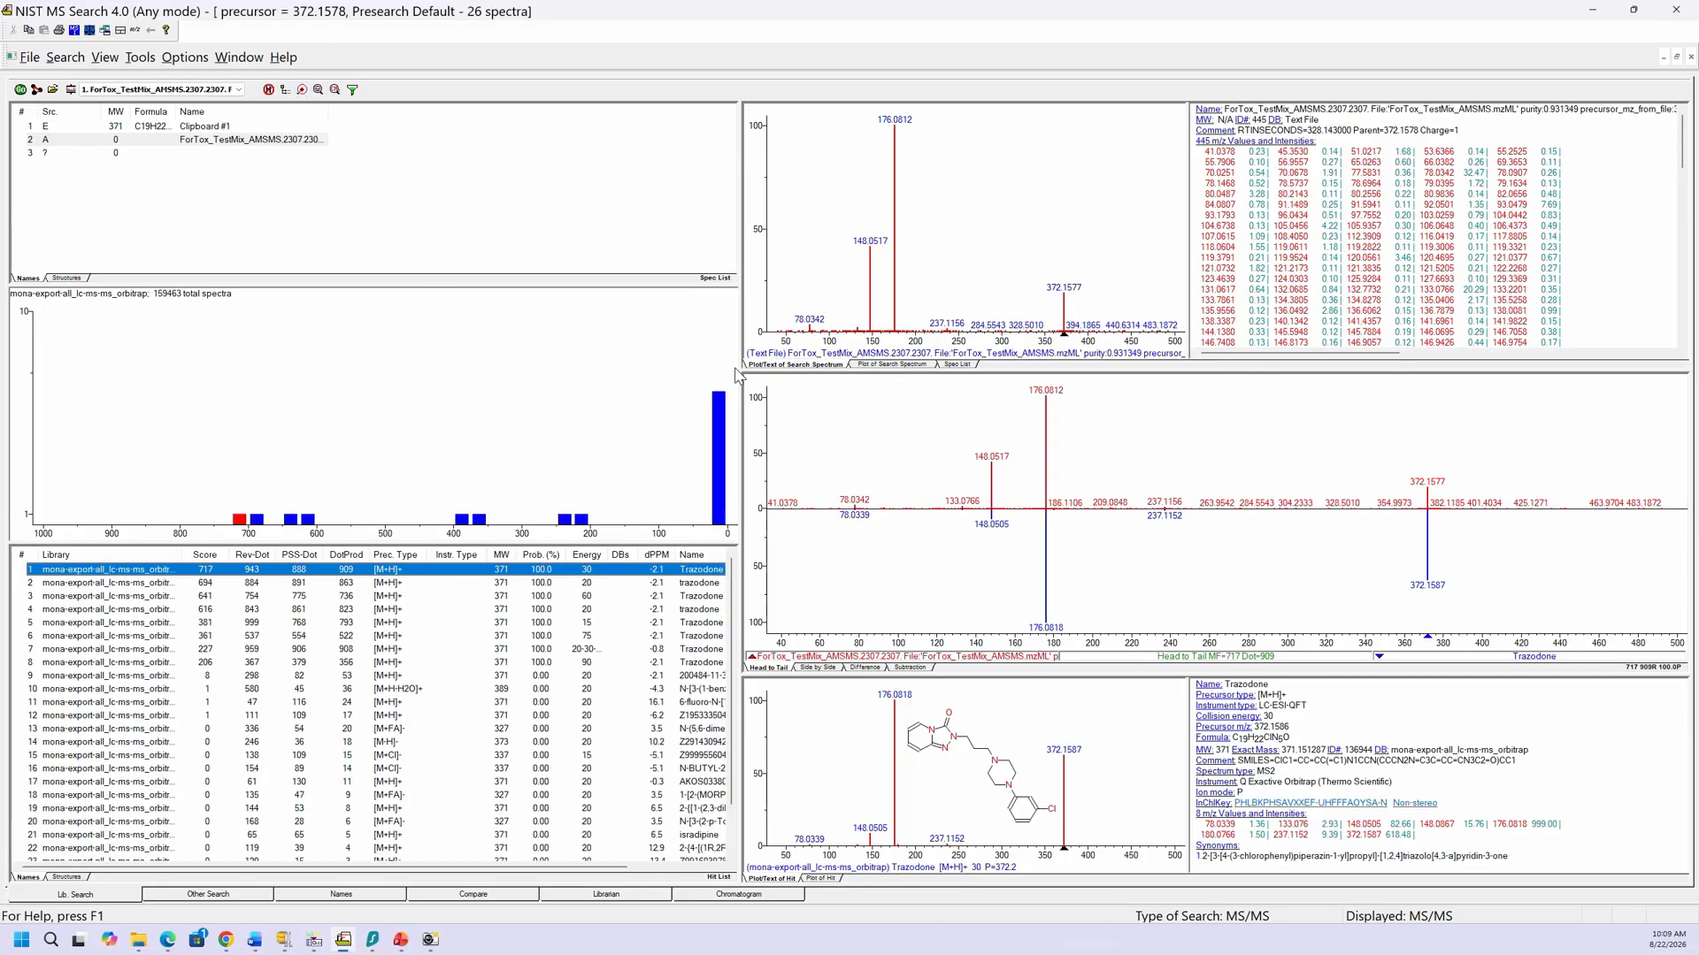
click(353, 91)
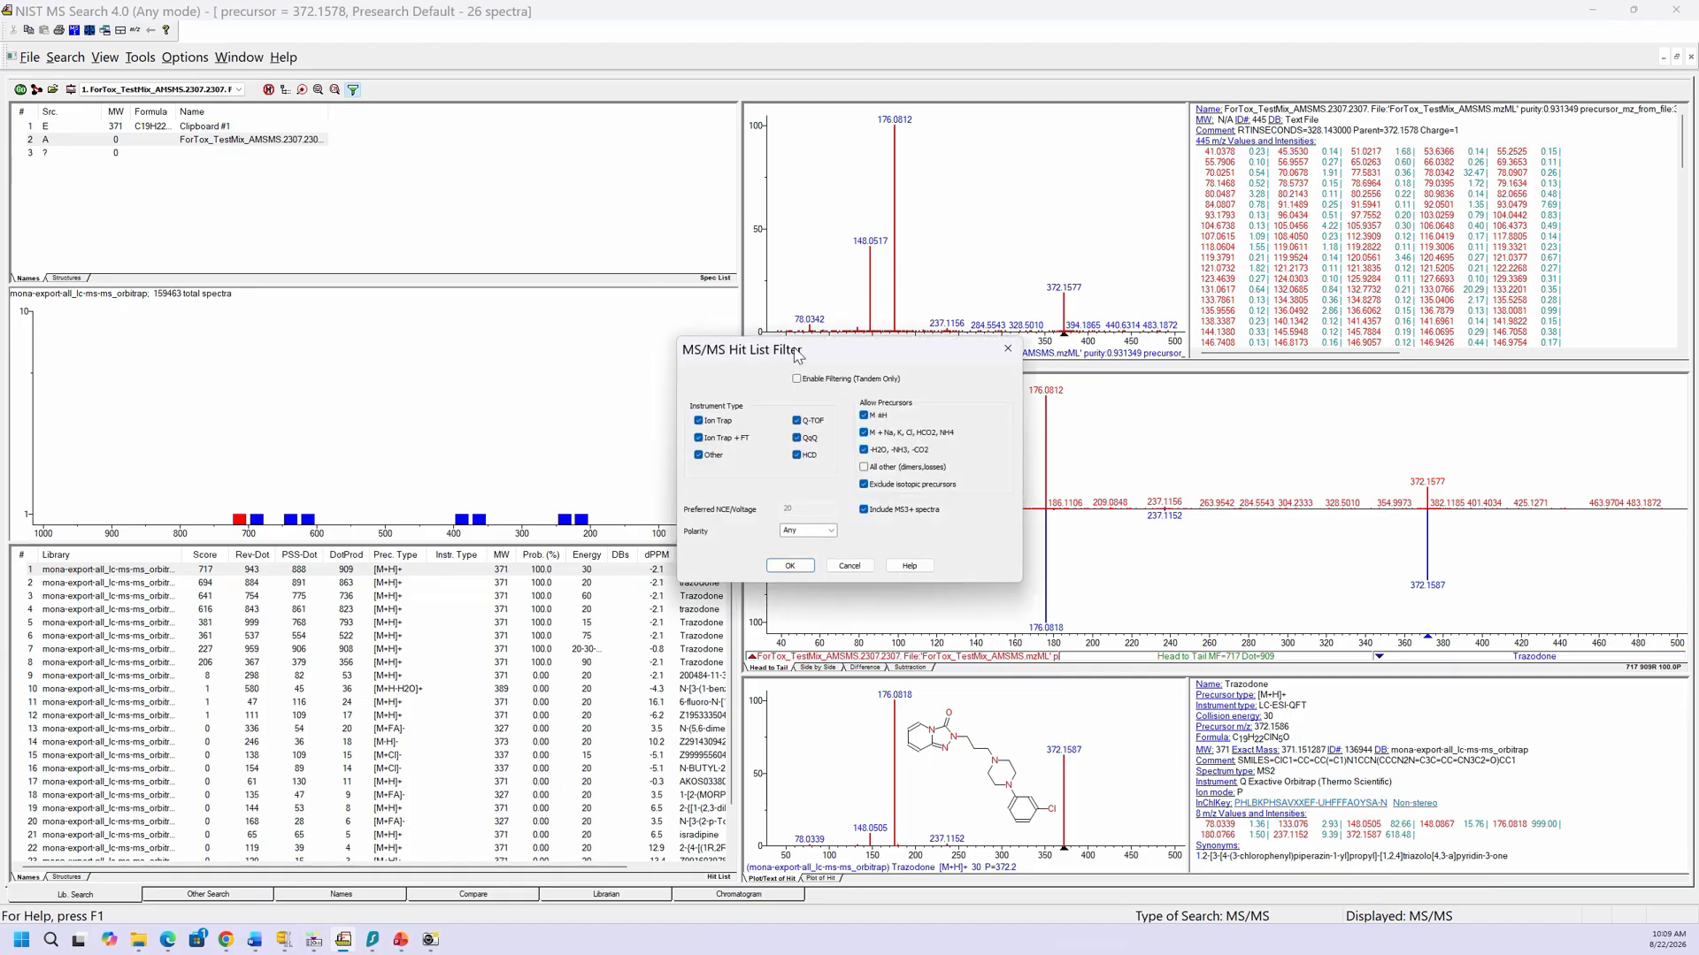
click(1006, 356)
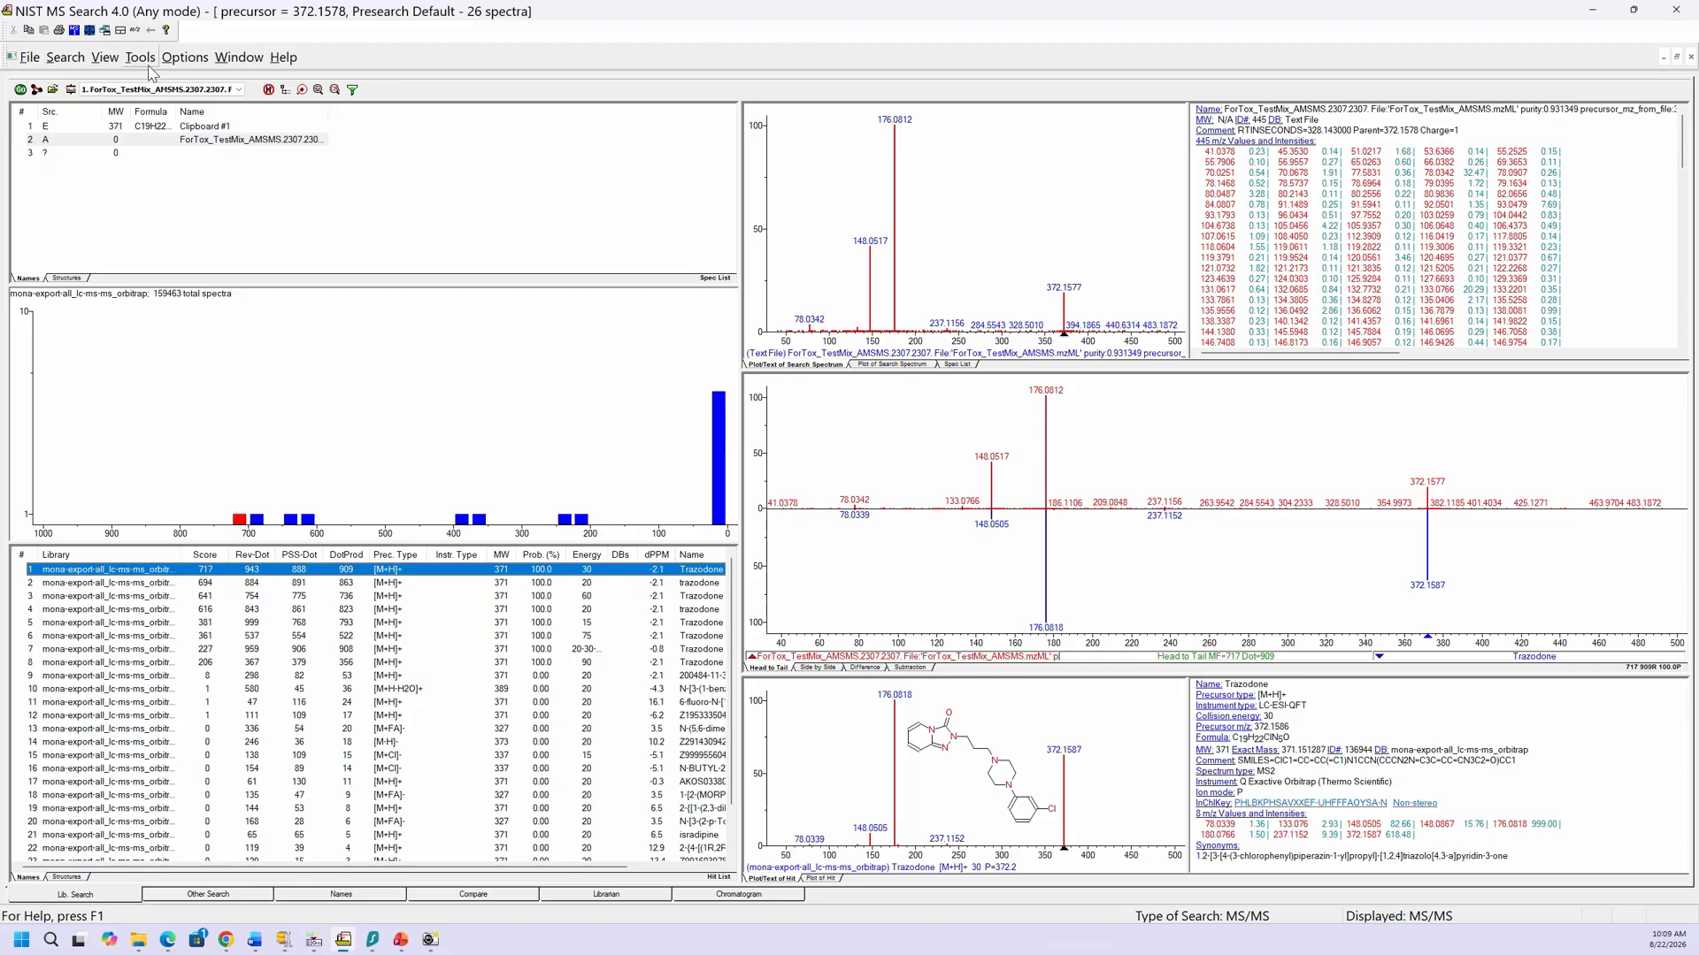
Step: Set the spectrum search type to HiRes NoPrecursor and reselect the query spectrum
click(70, 89)
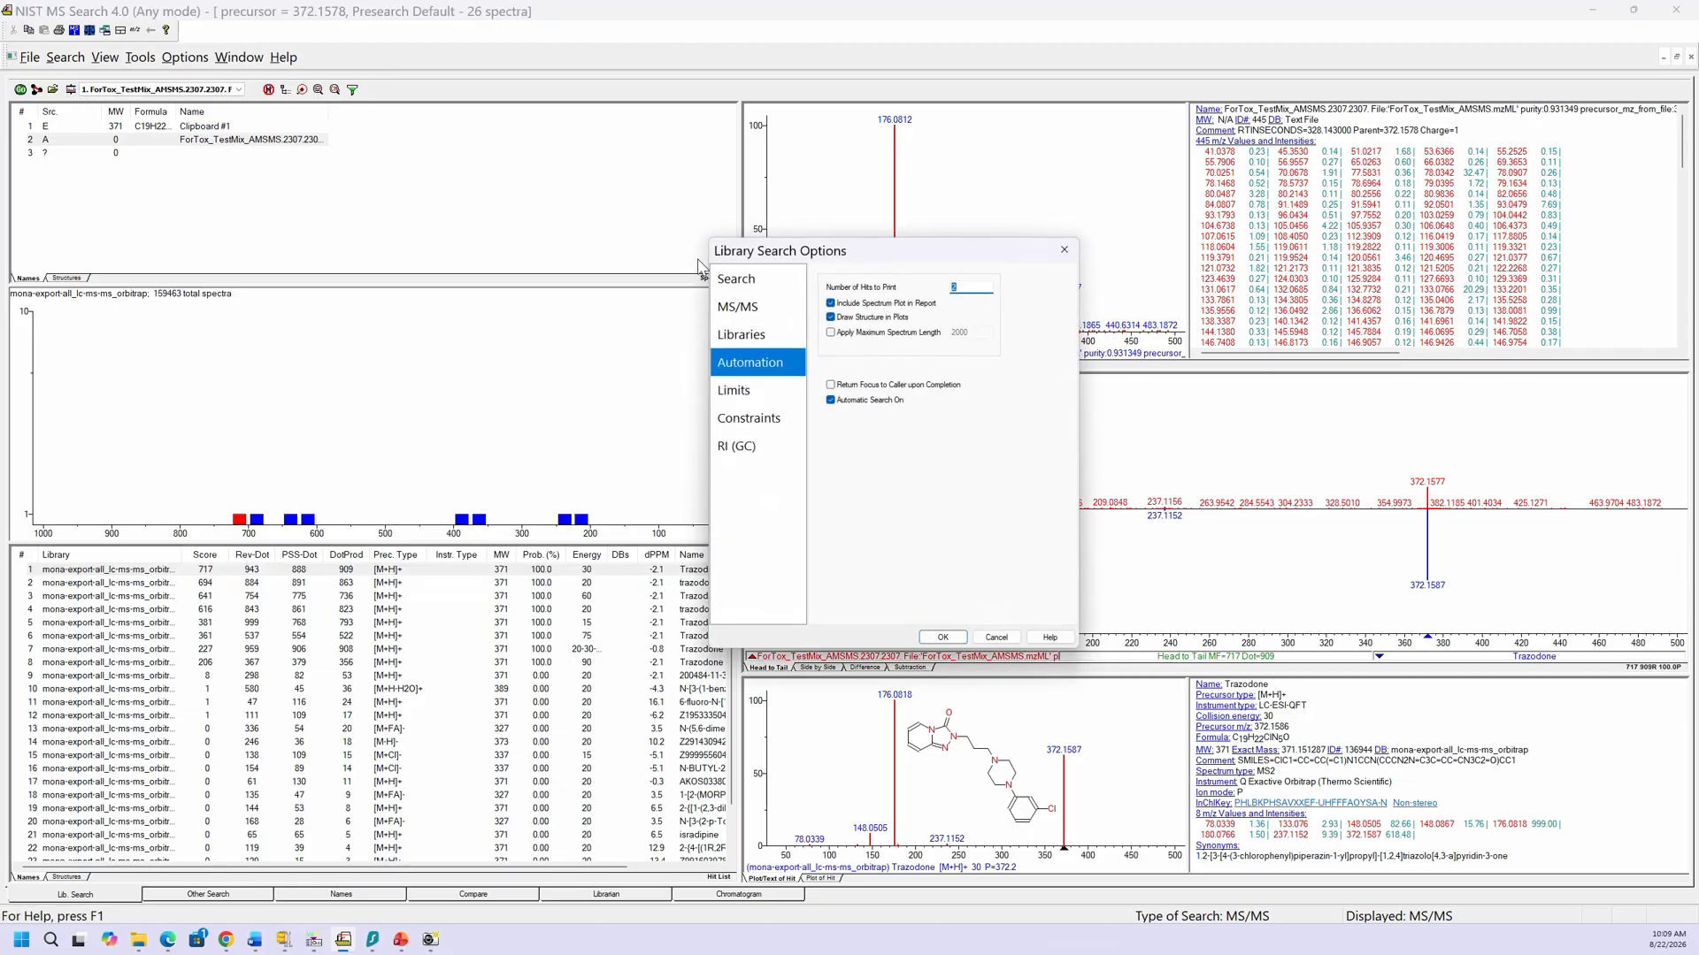
click(757, 311)
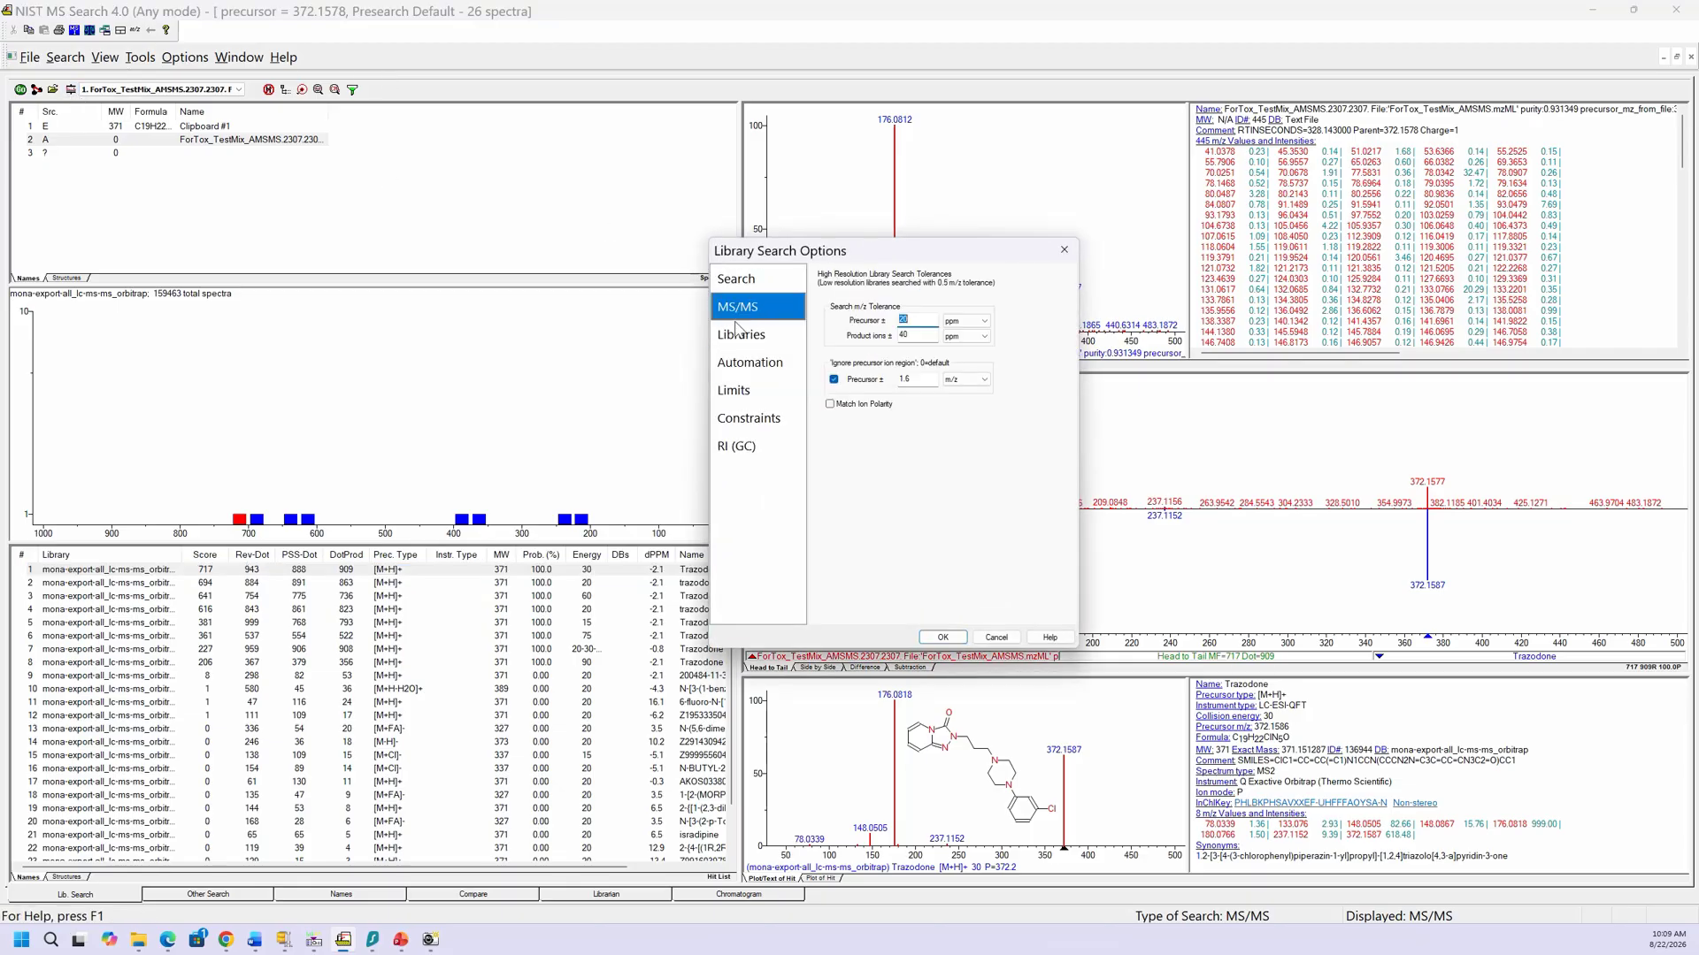
click(740, 334)
click(733, 286)
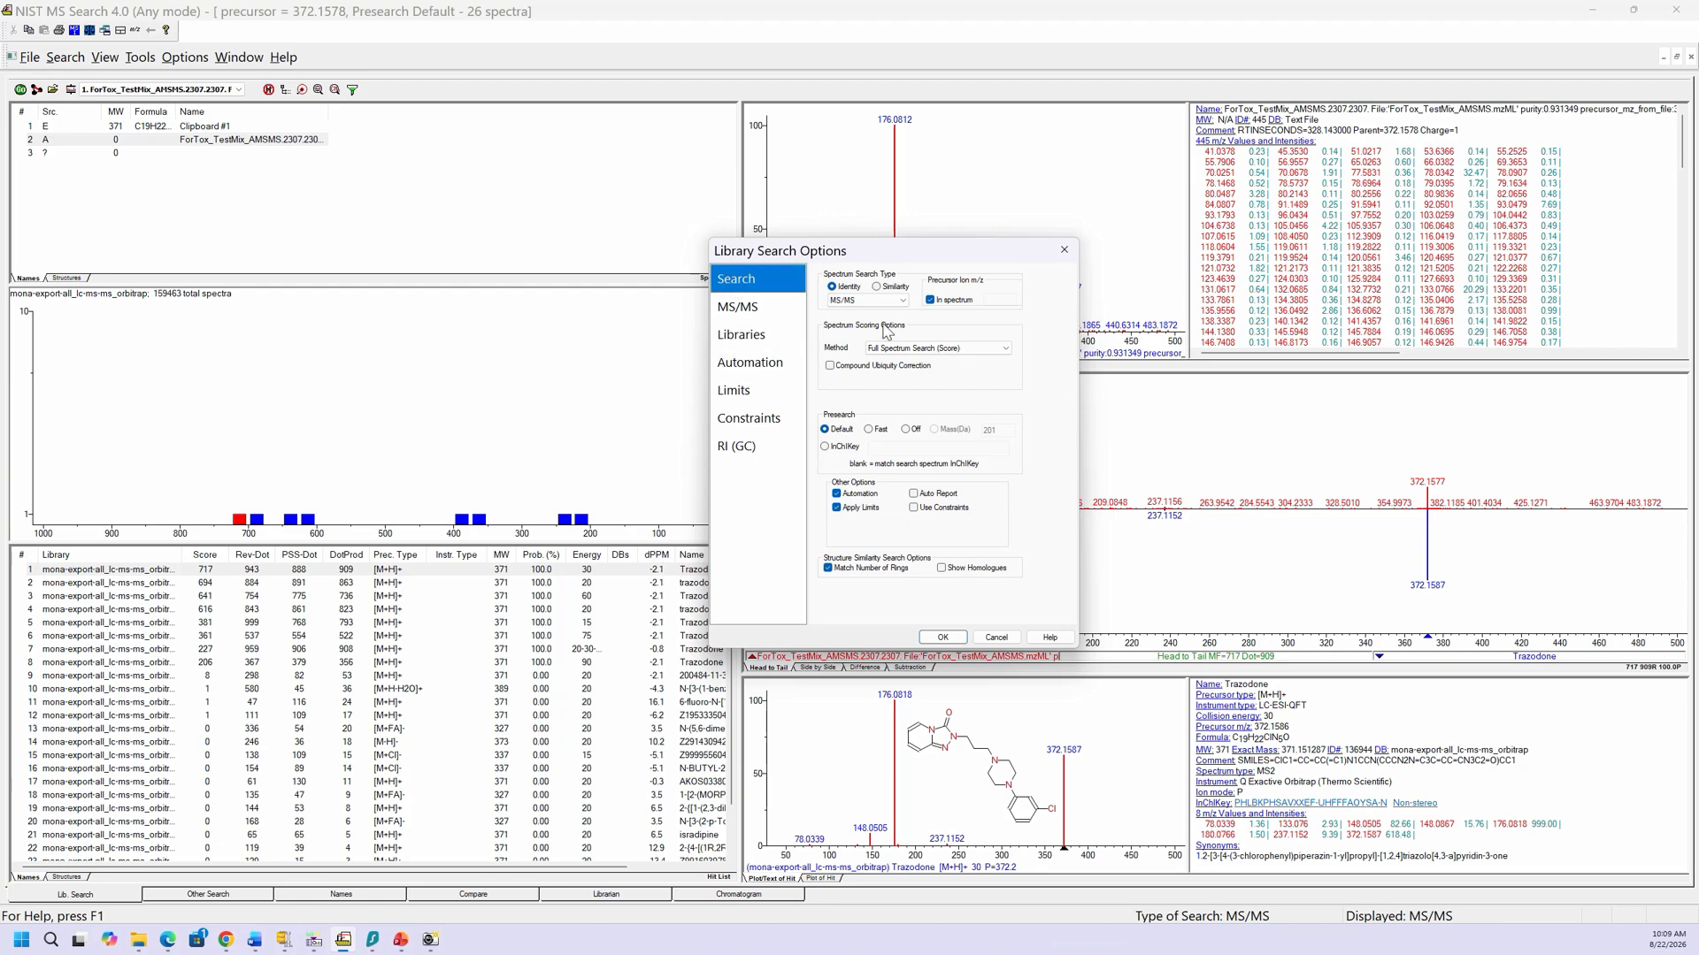
click(902, 301)
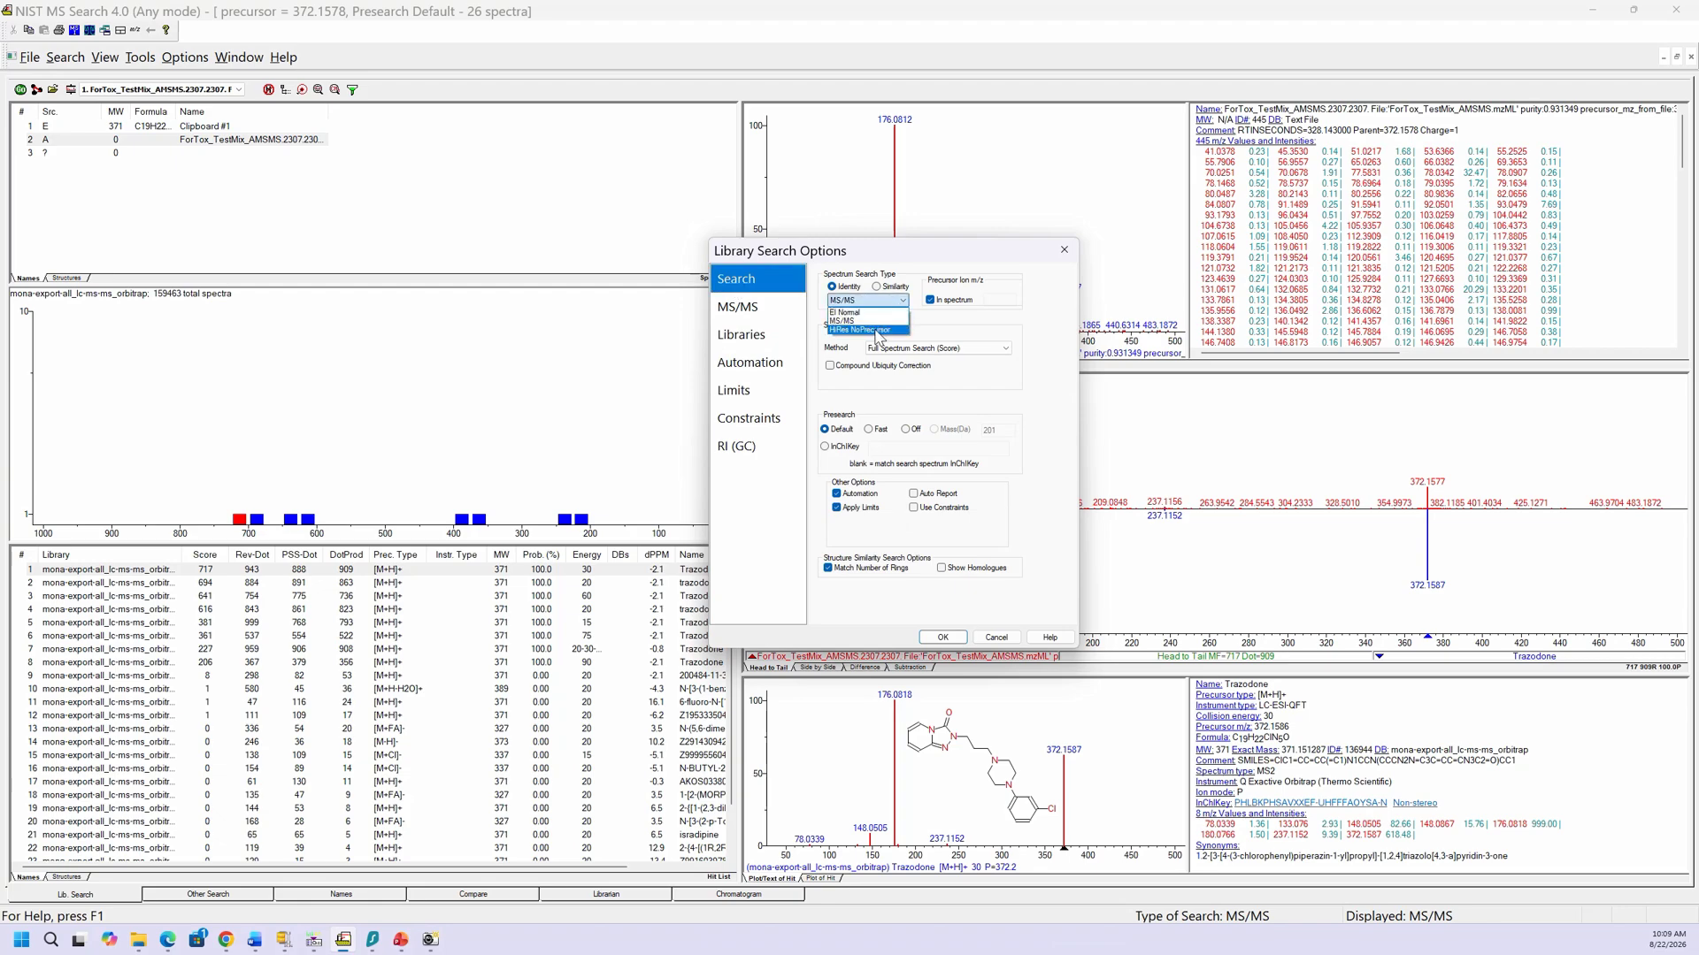
click(876, 330)
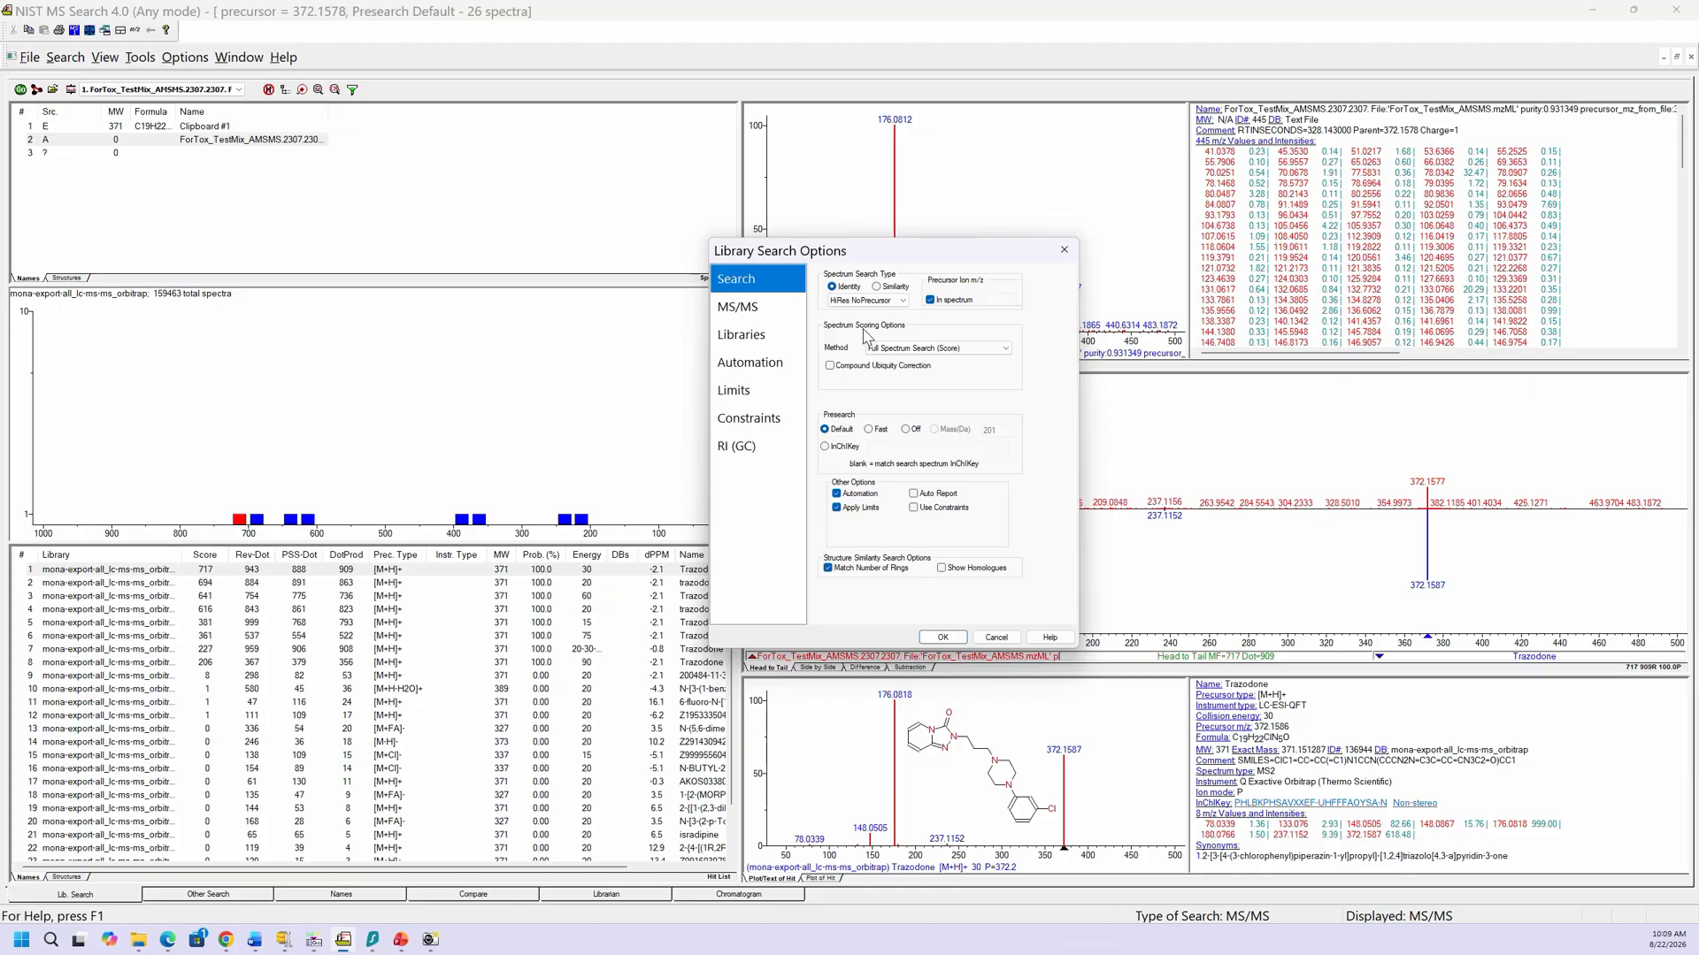
click(936, 638)
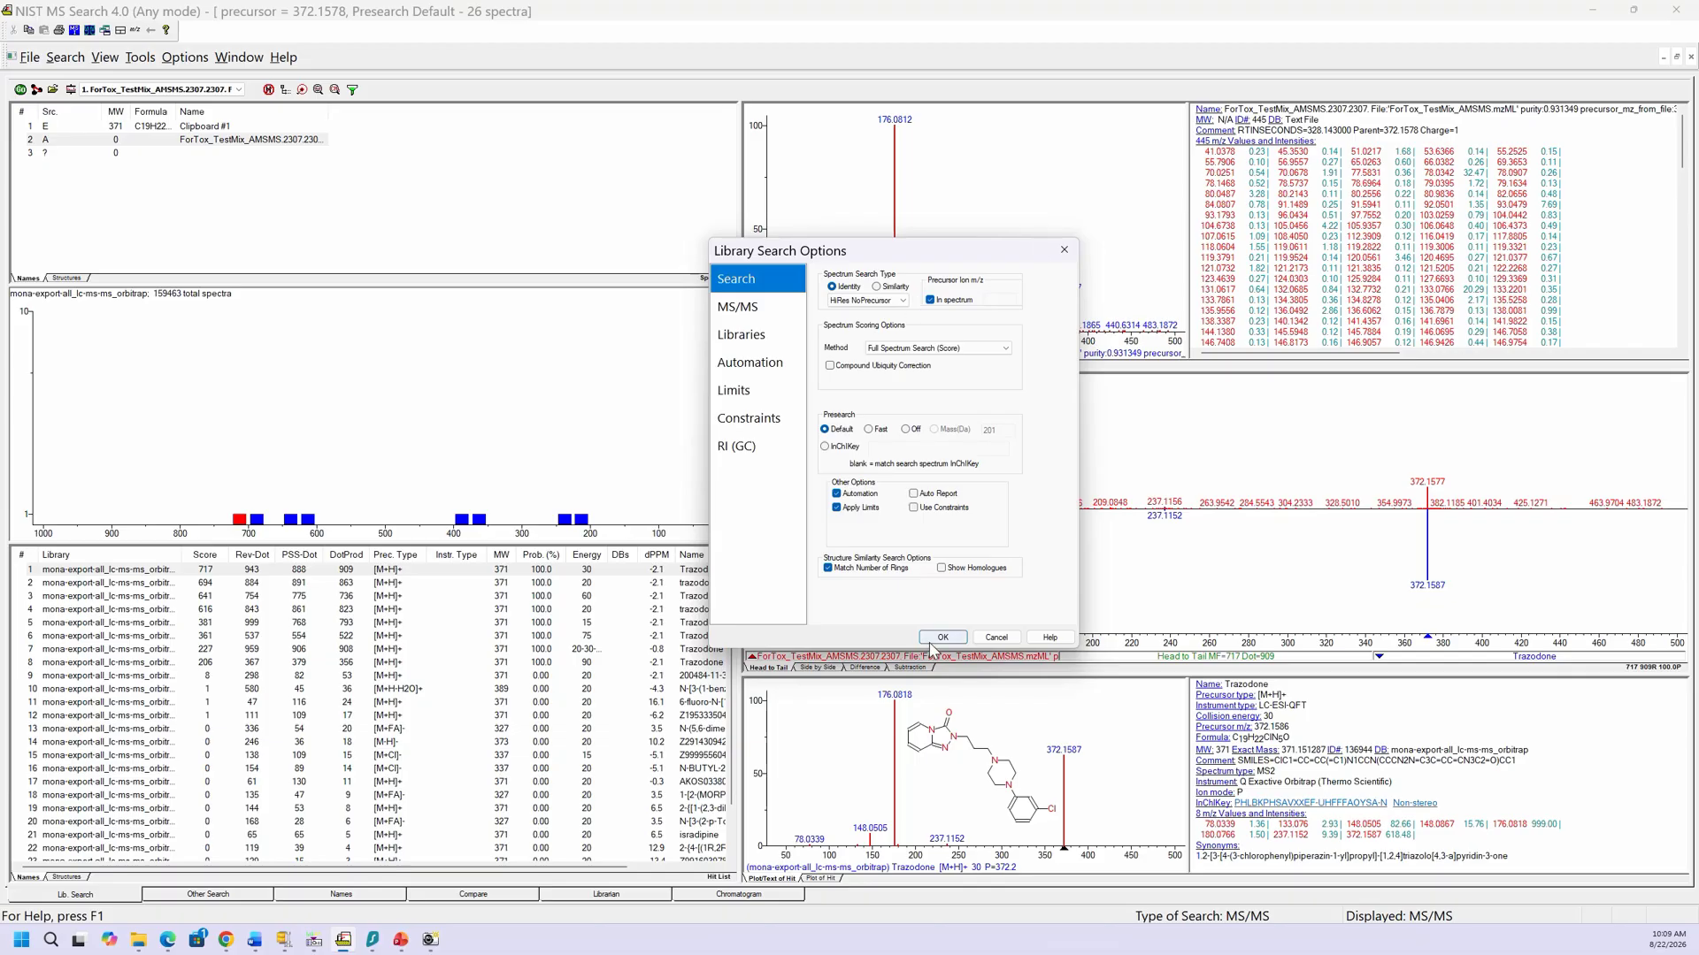
click(148, 144)
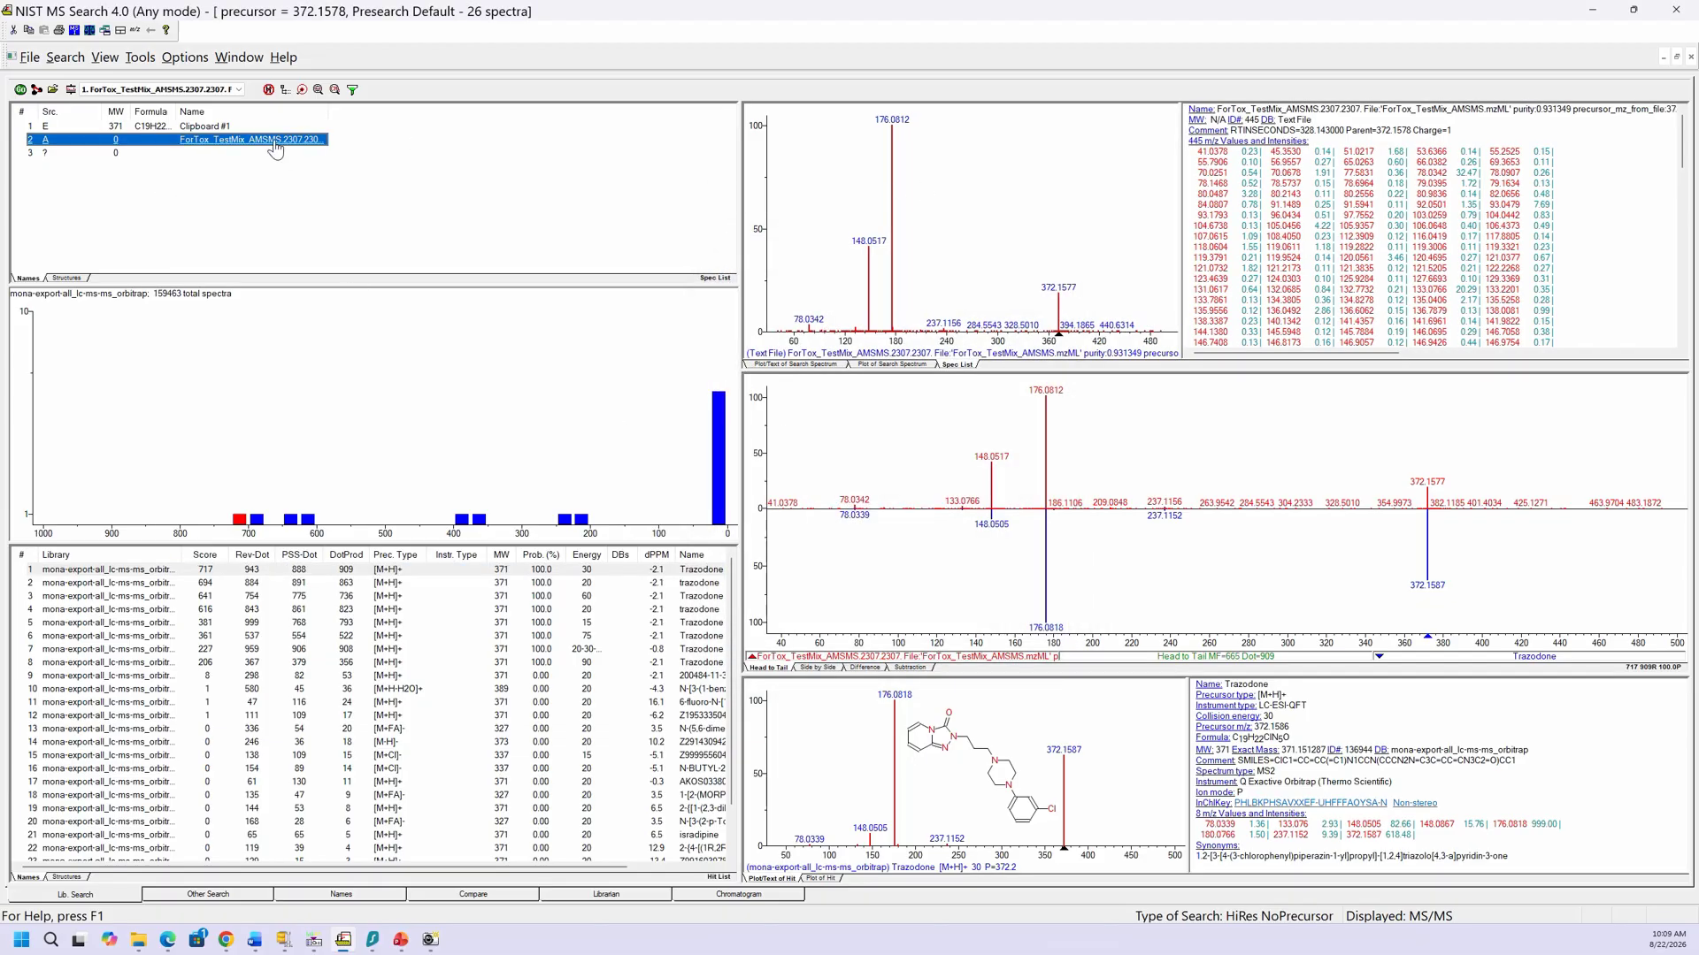
Step: Run the HiRes NoPrecursor search (100 spectra, Trazodone top at 694), recheck and reopen the options
click(20, 90)
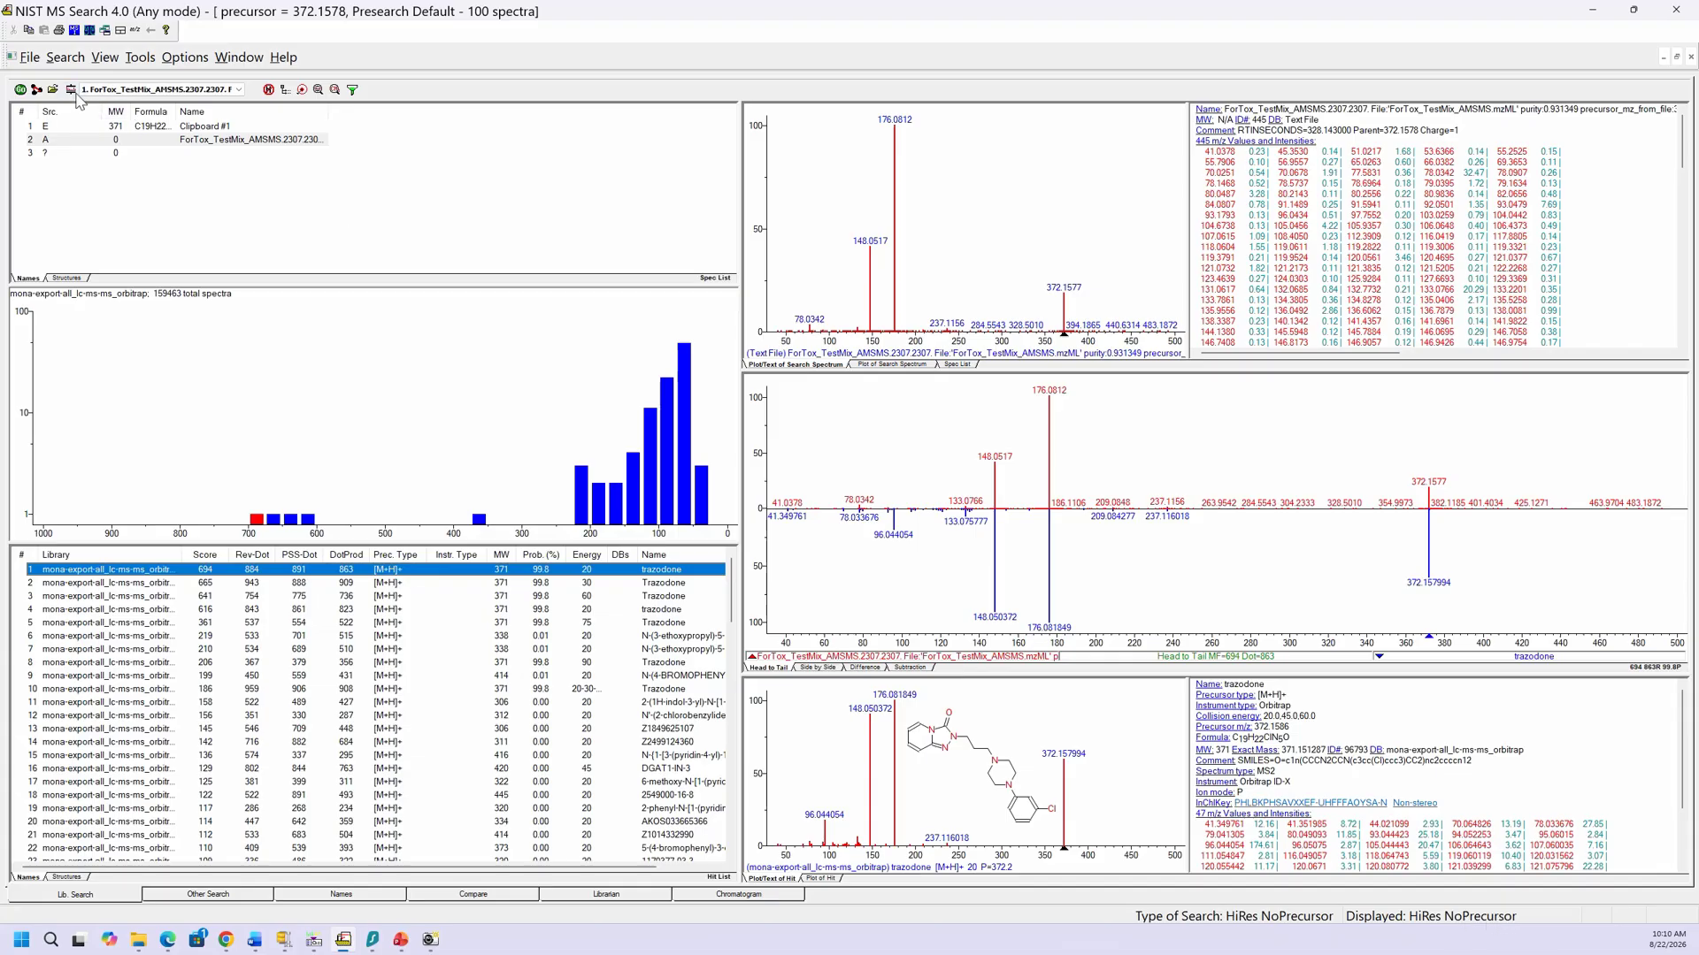
click(71, 90)
click(736, 310)
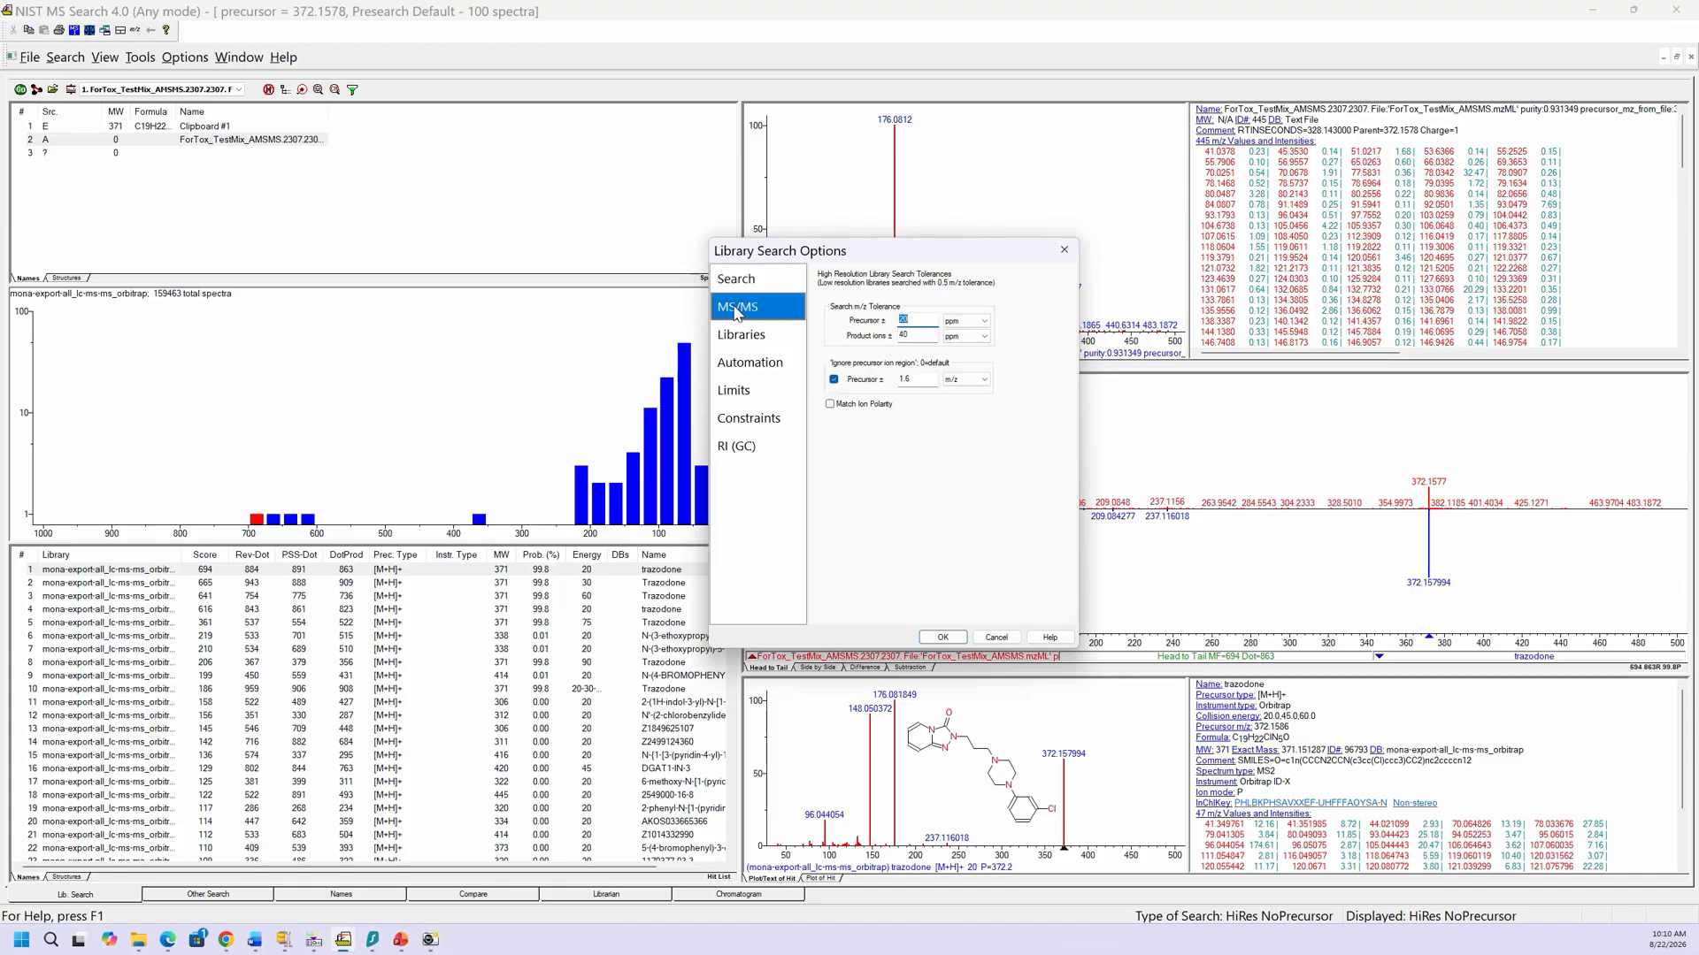
click(728, 283)
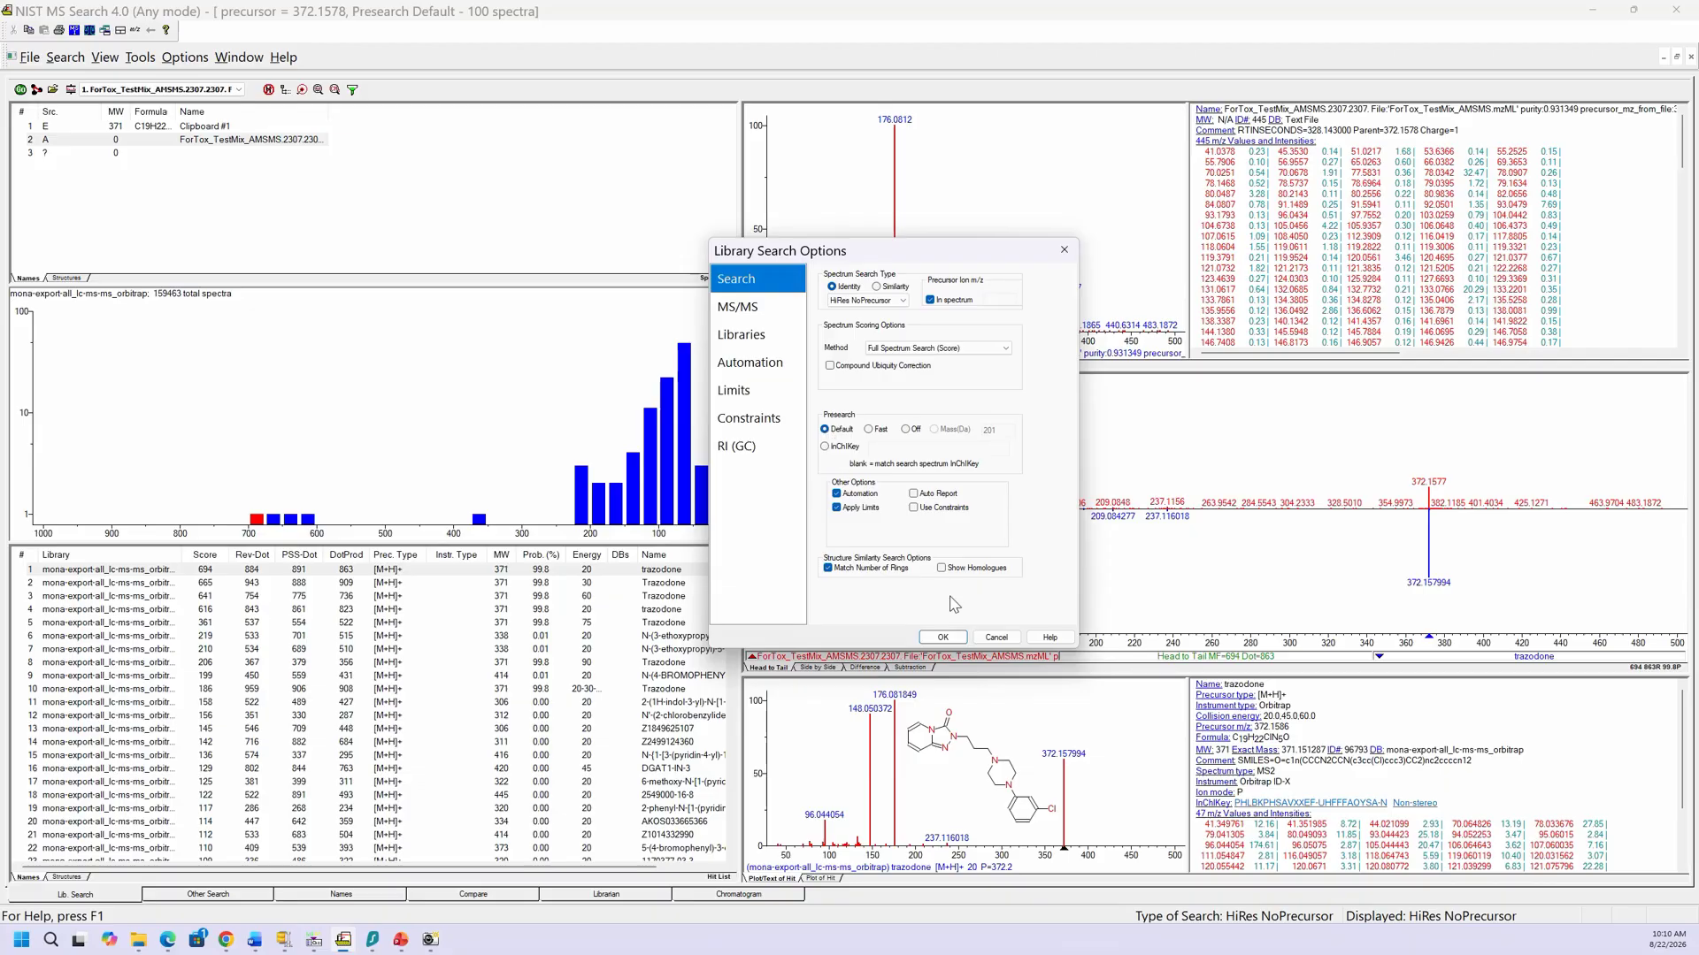
click(942, 637)
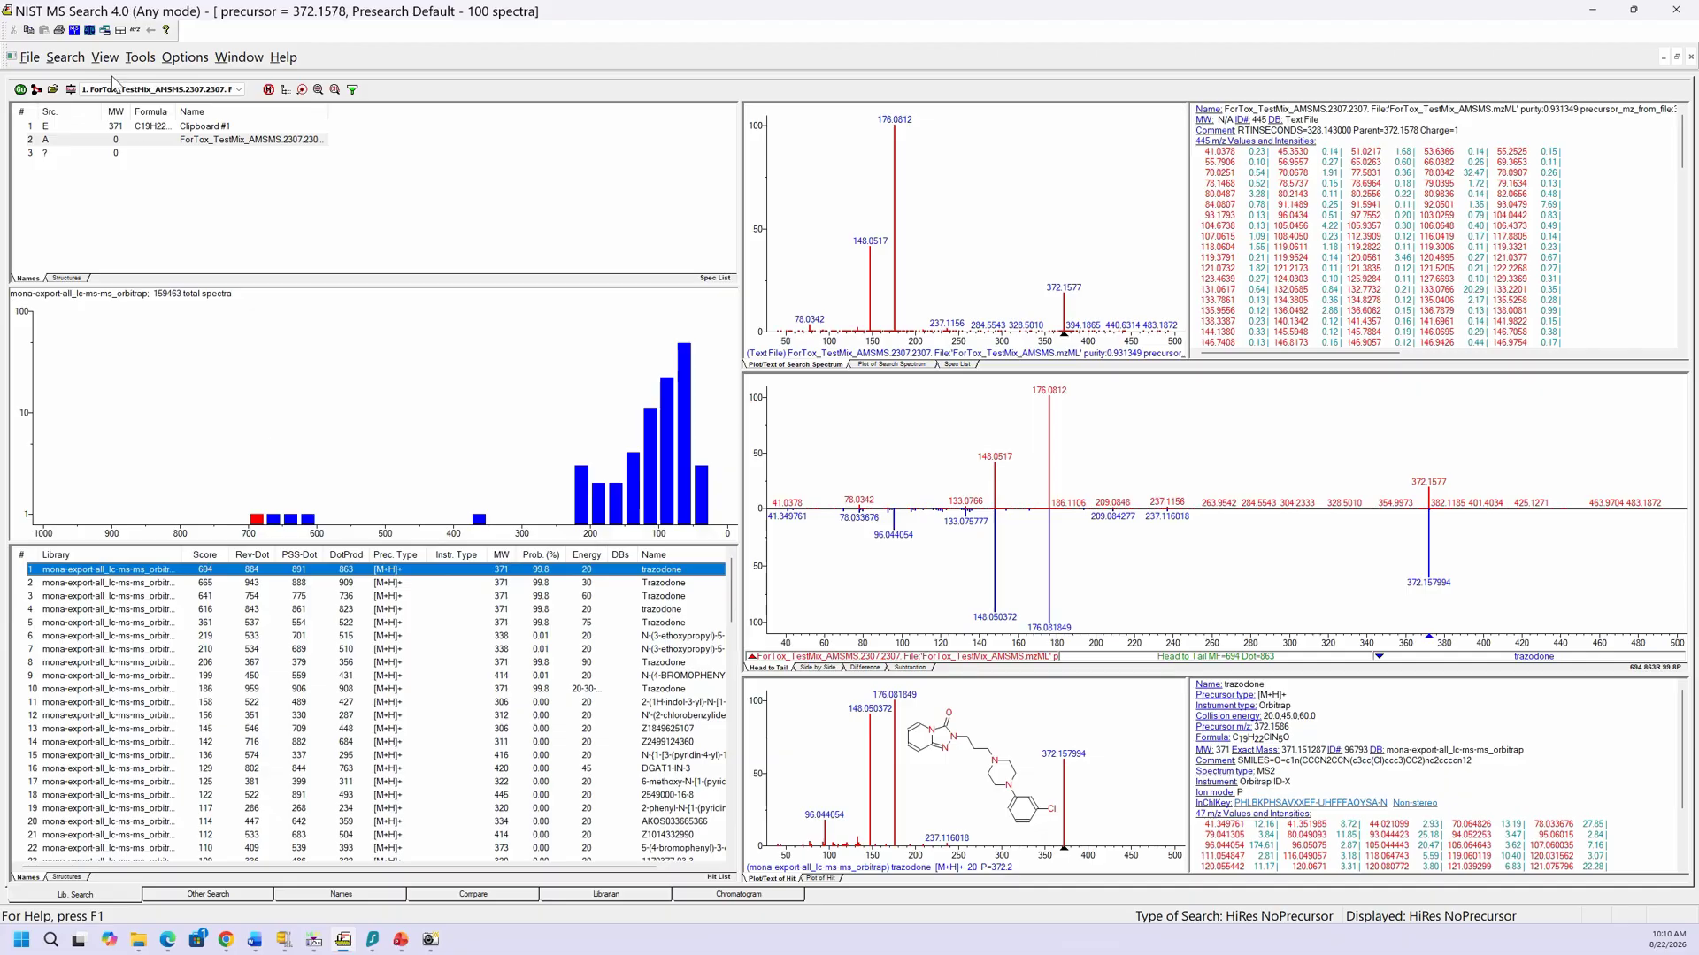
click(71, 90)
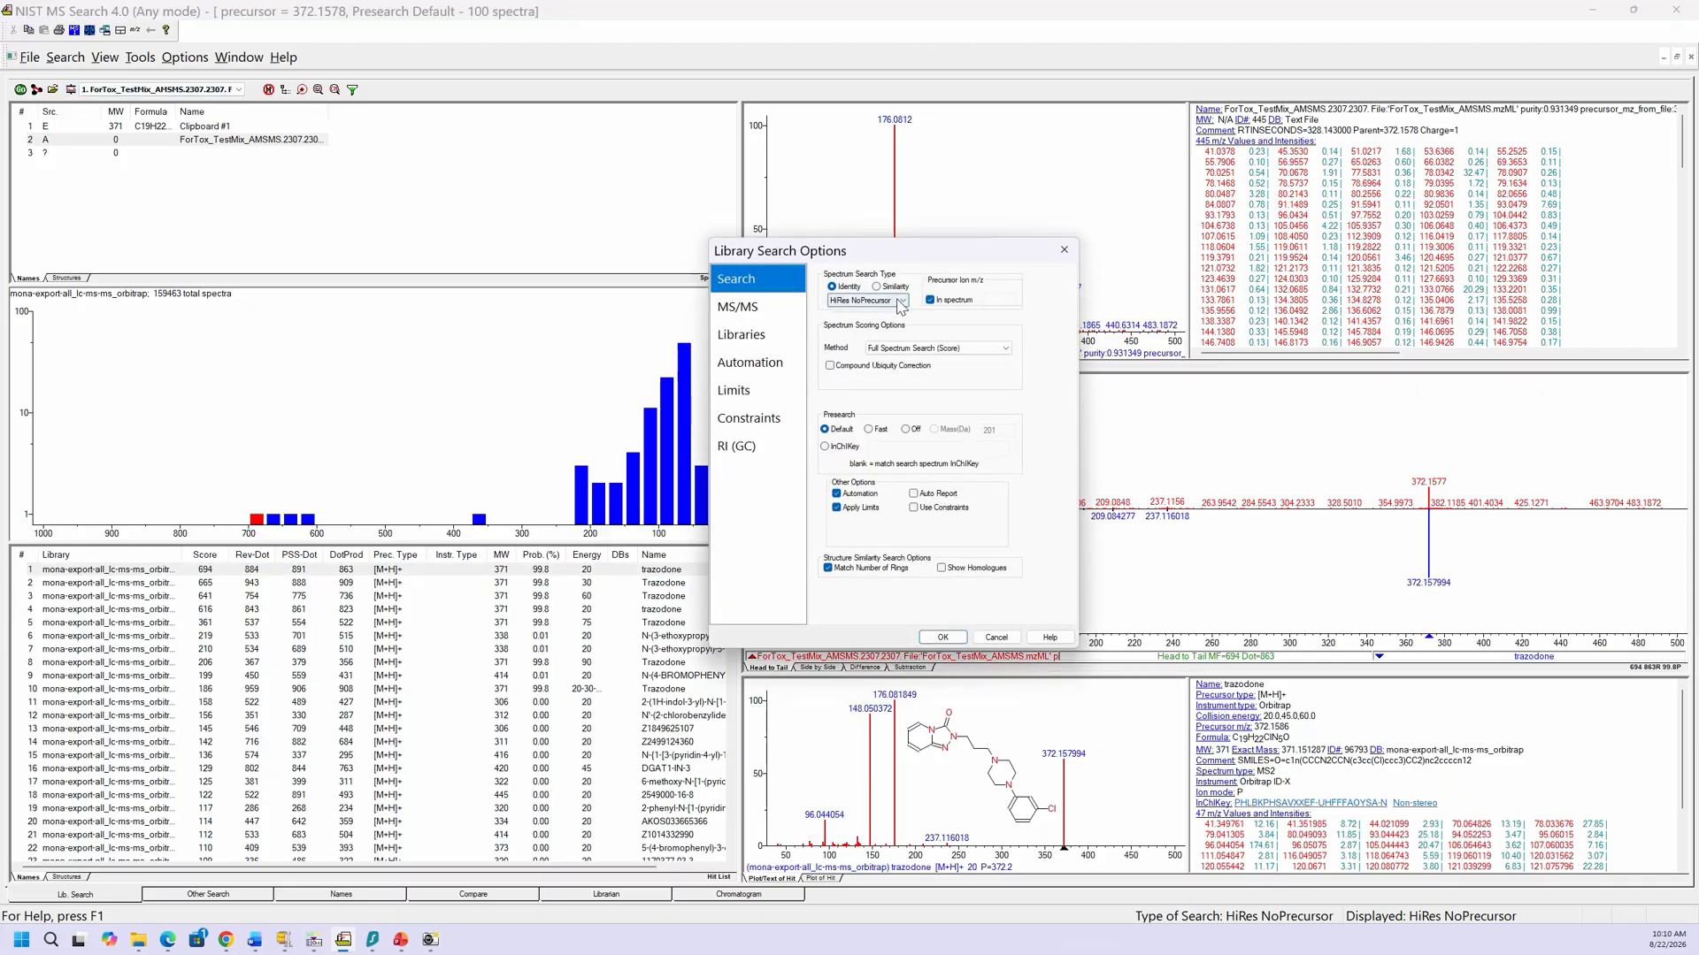
Step: Switch to EI Normal and rerun the search, giving Trazodone as top match at 818
click(900, 302)
click(885, 313)
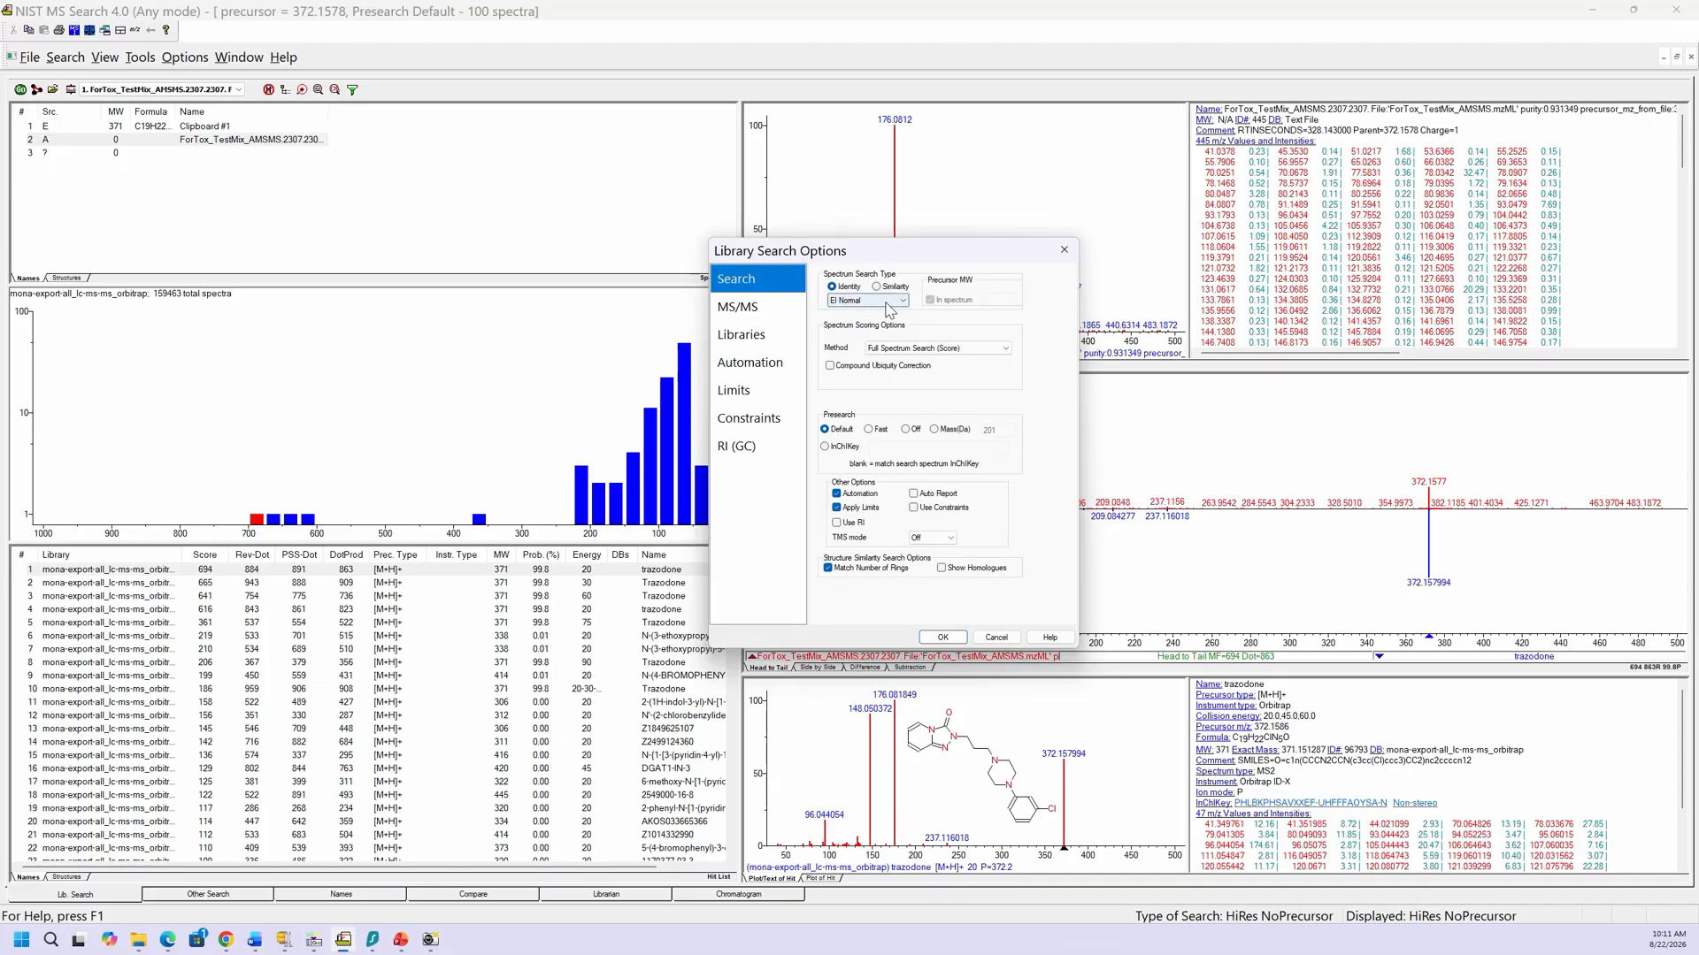
click(944, 637)
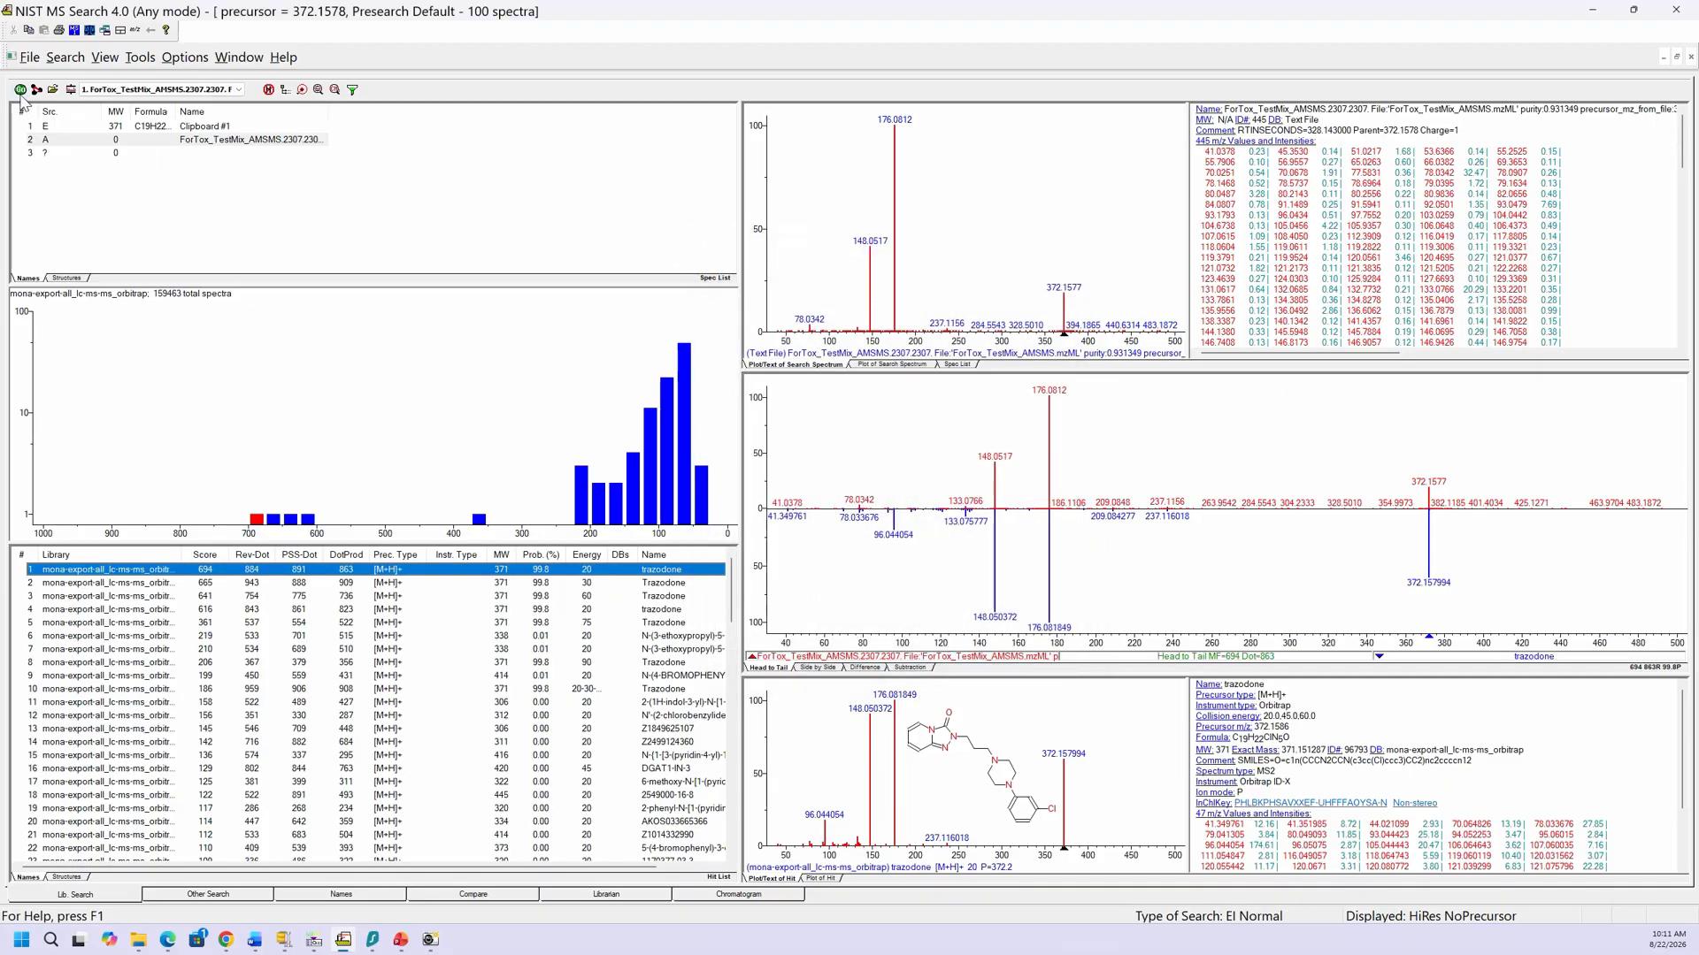
click(19, 90)
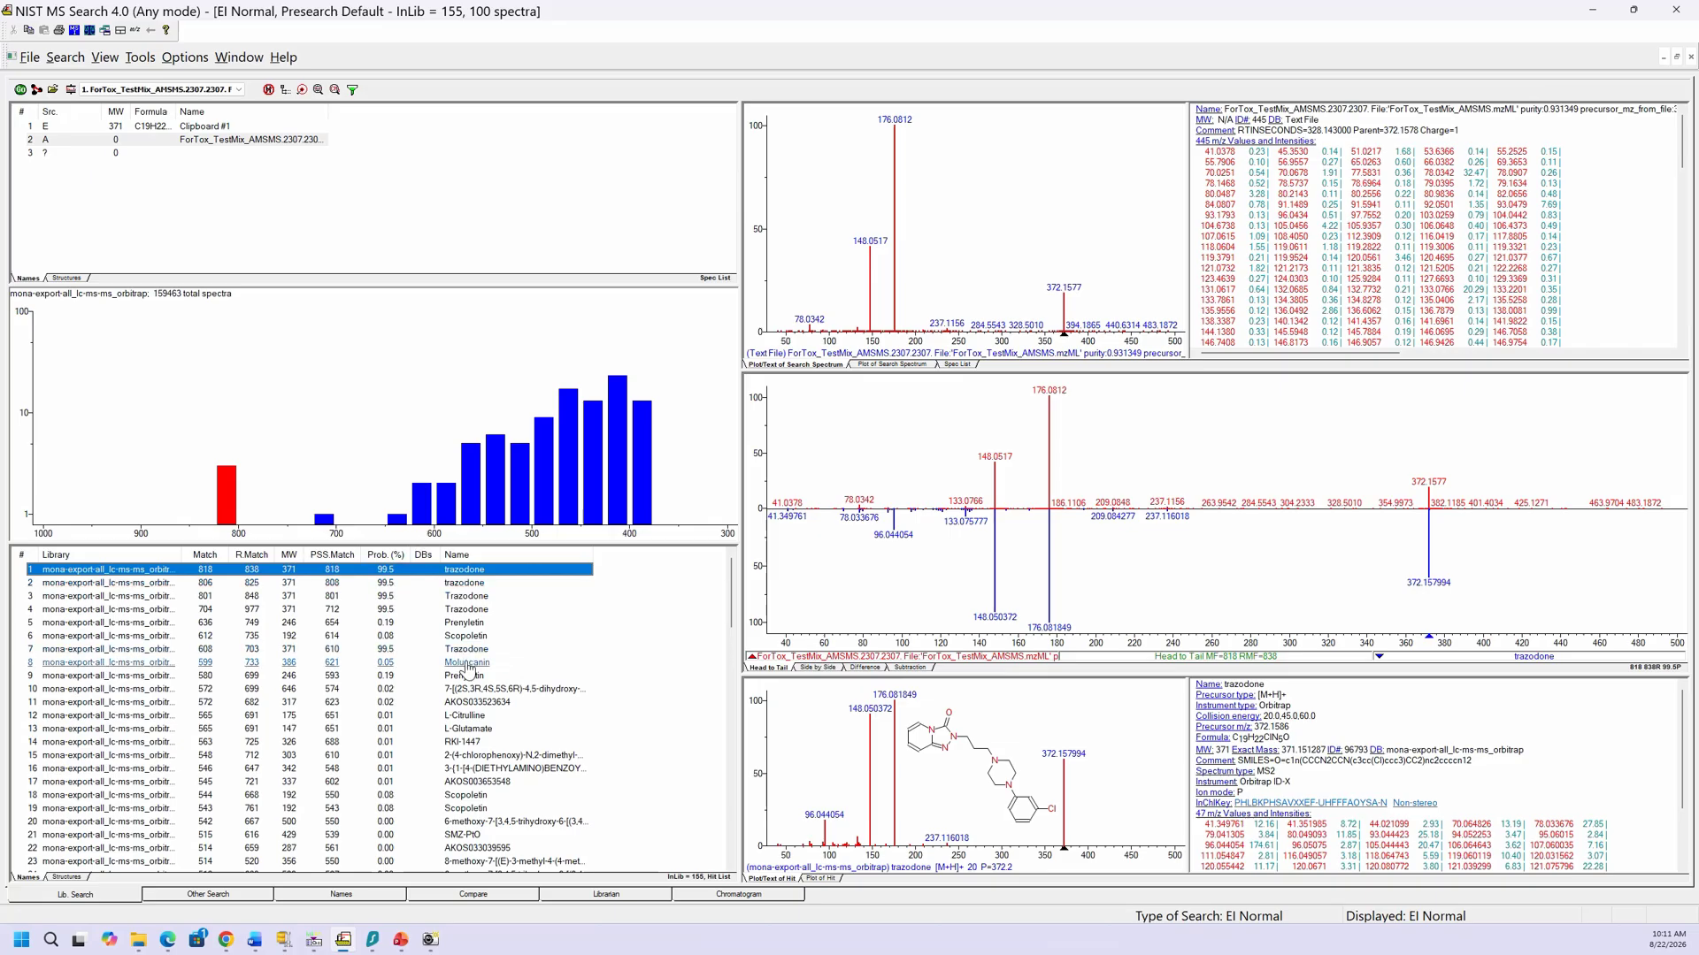
click(71, 91)
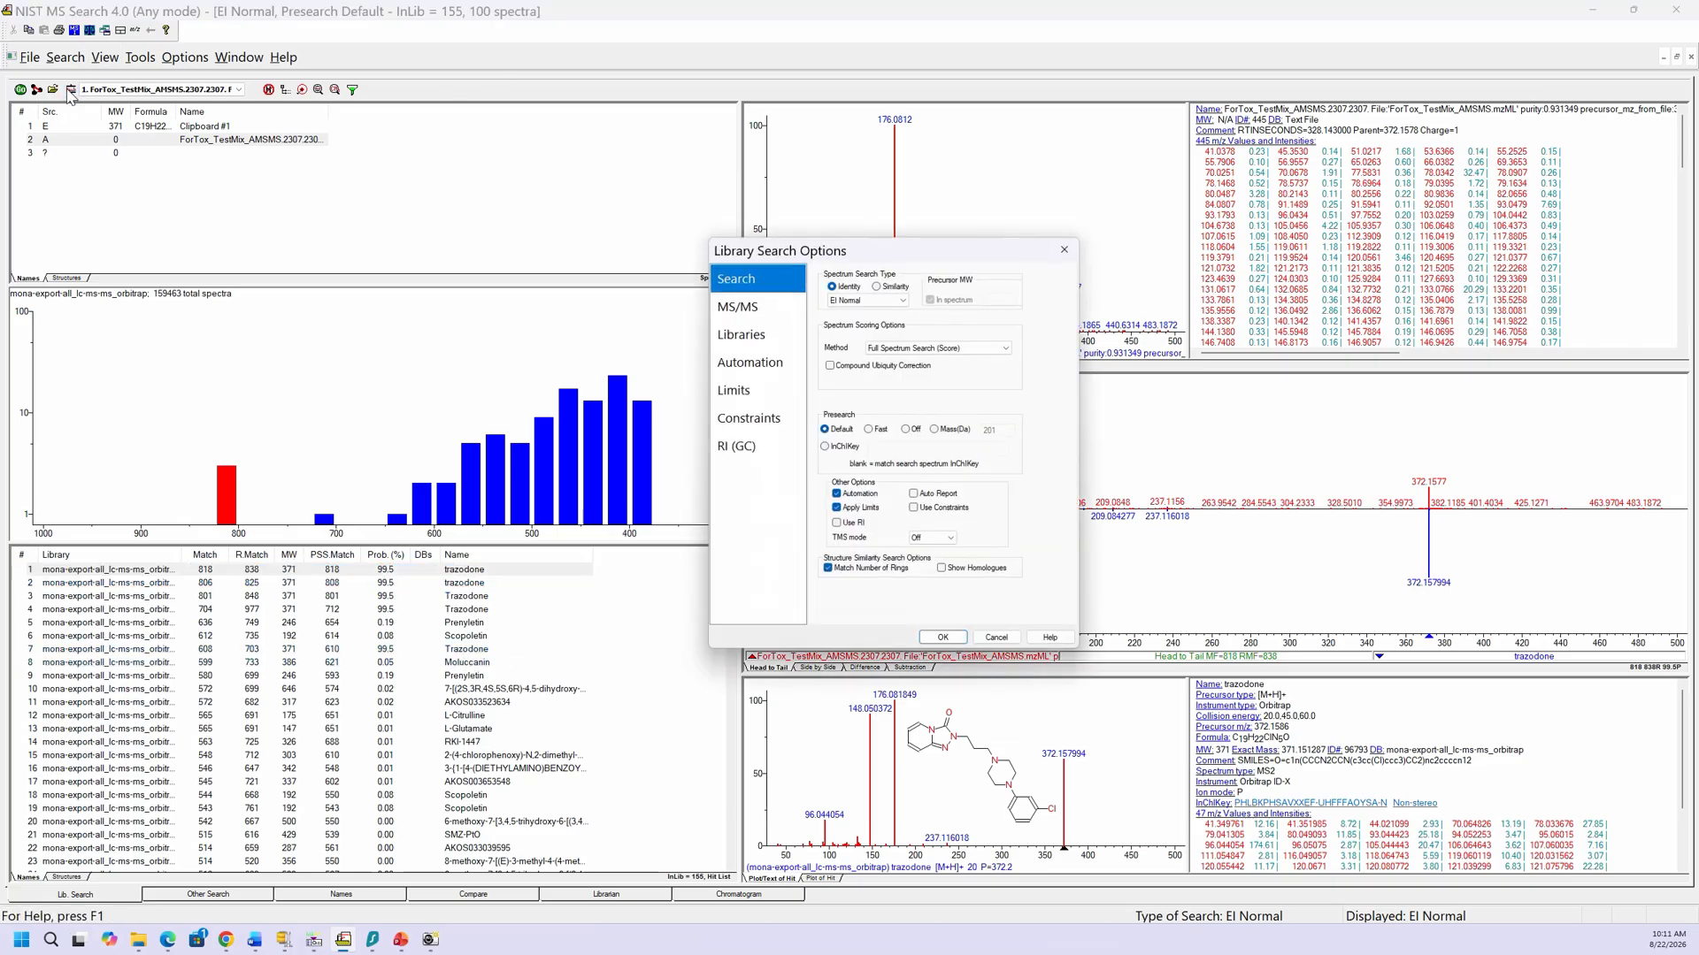
Step: Set the spectrum search type to MS/MS Hybrid and rerun the trazodone library search
click(877, 288)
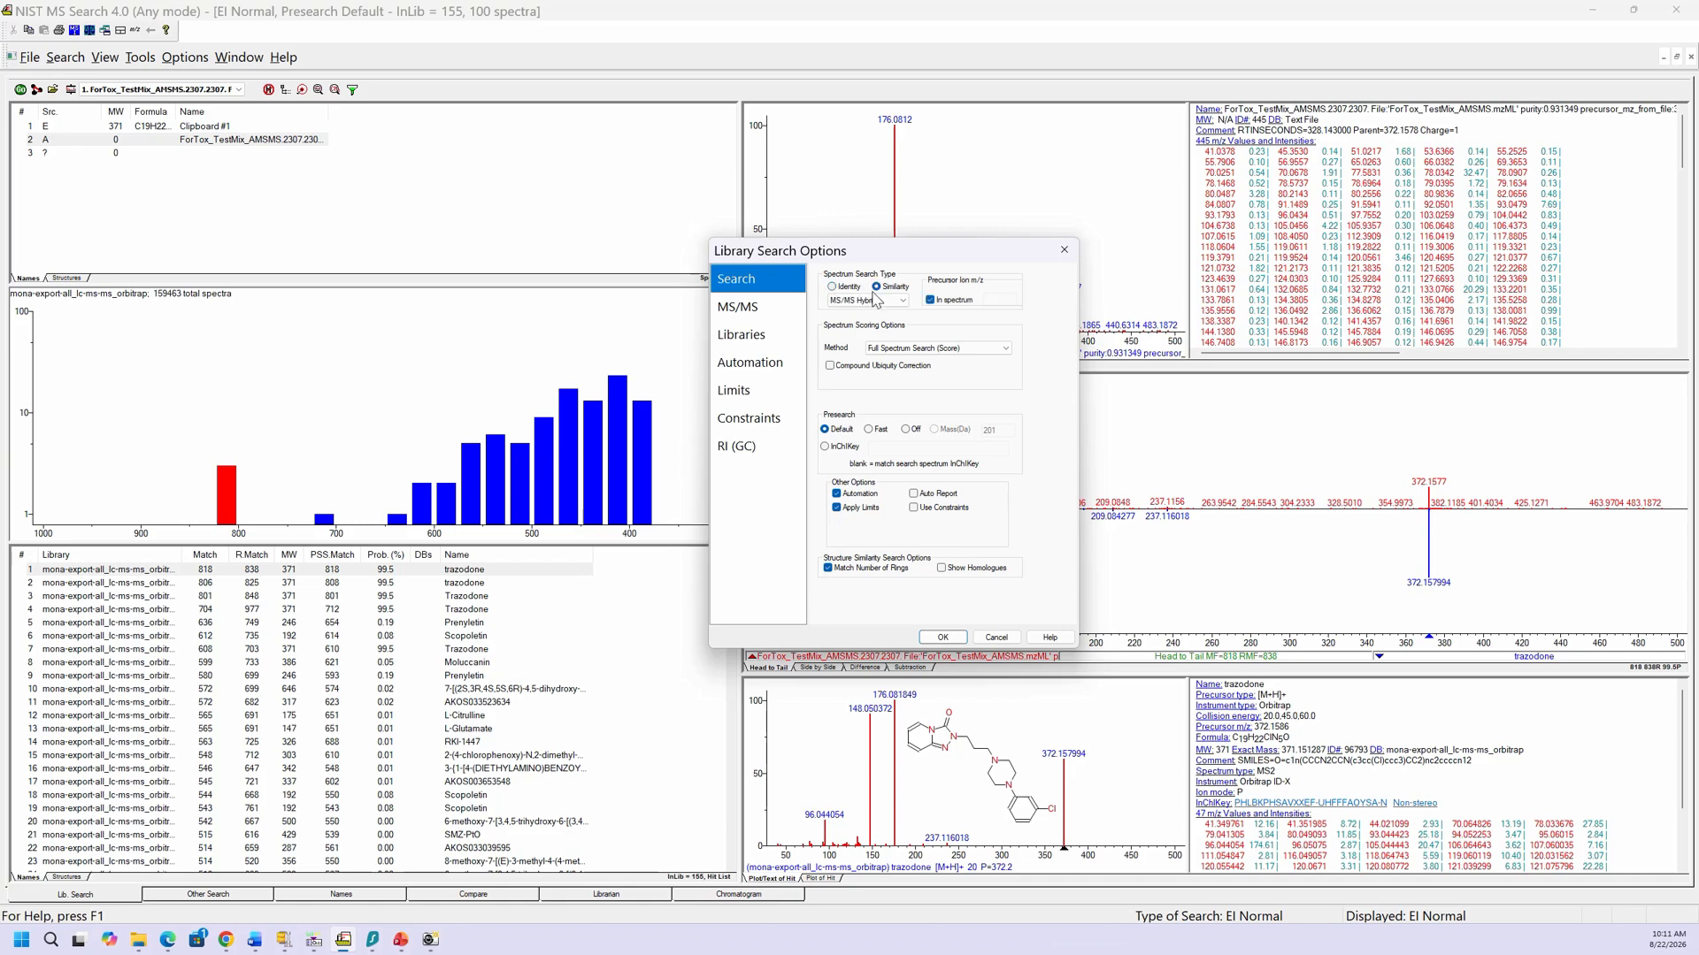
click(901, 301)
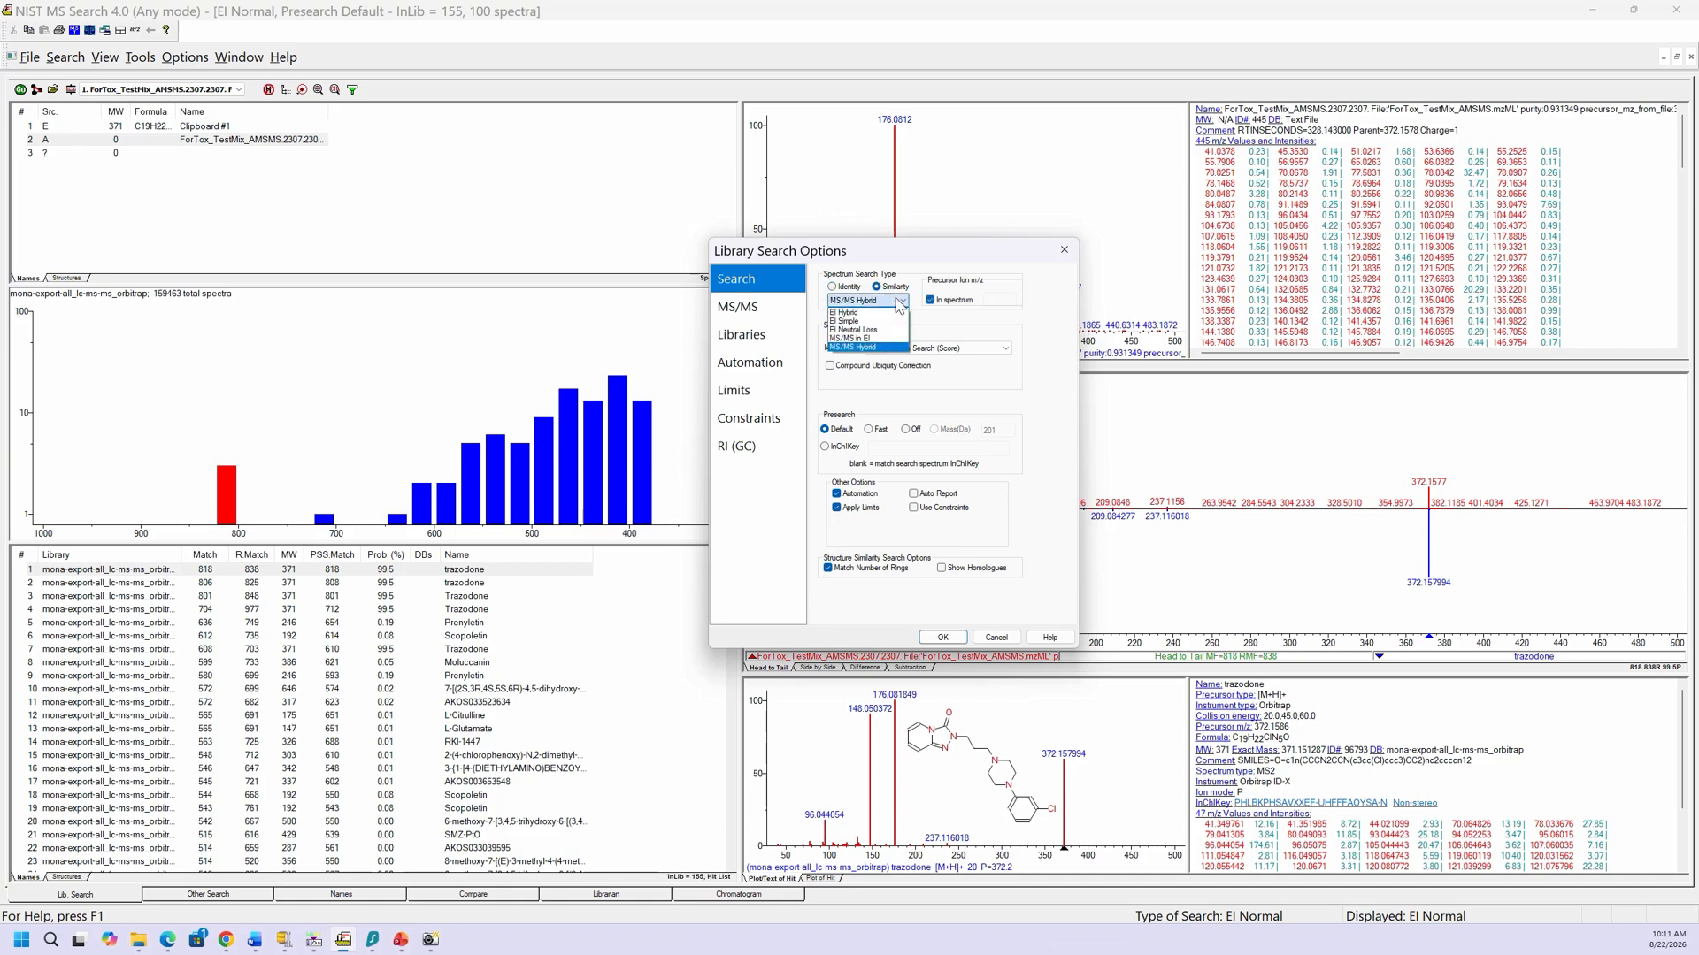
click(899, 305)
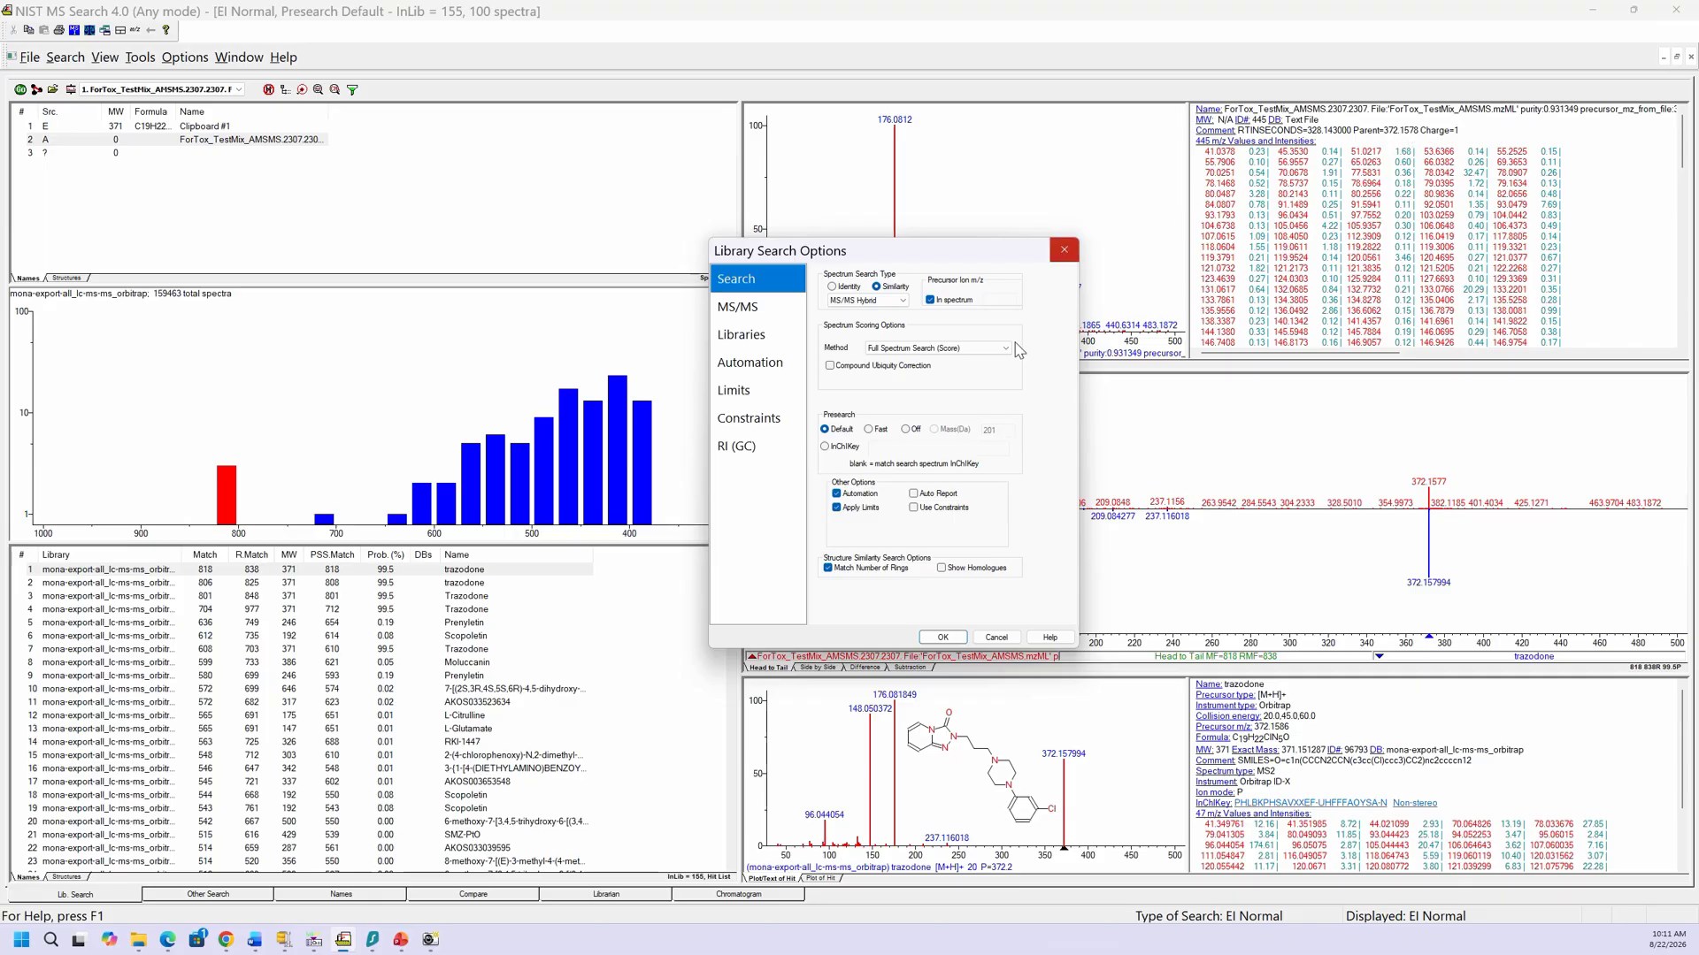
click(956, 638)
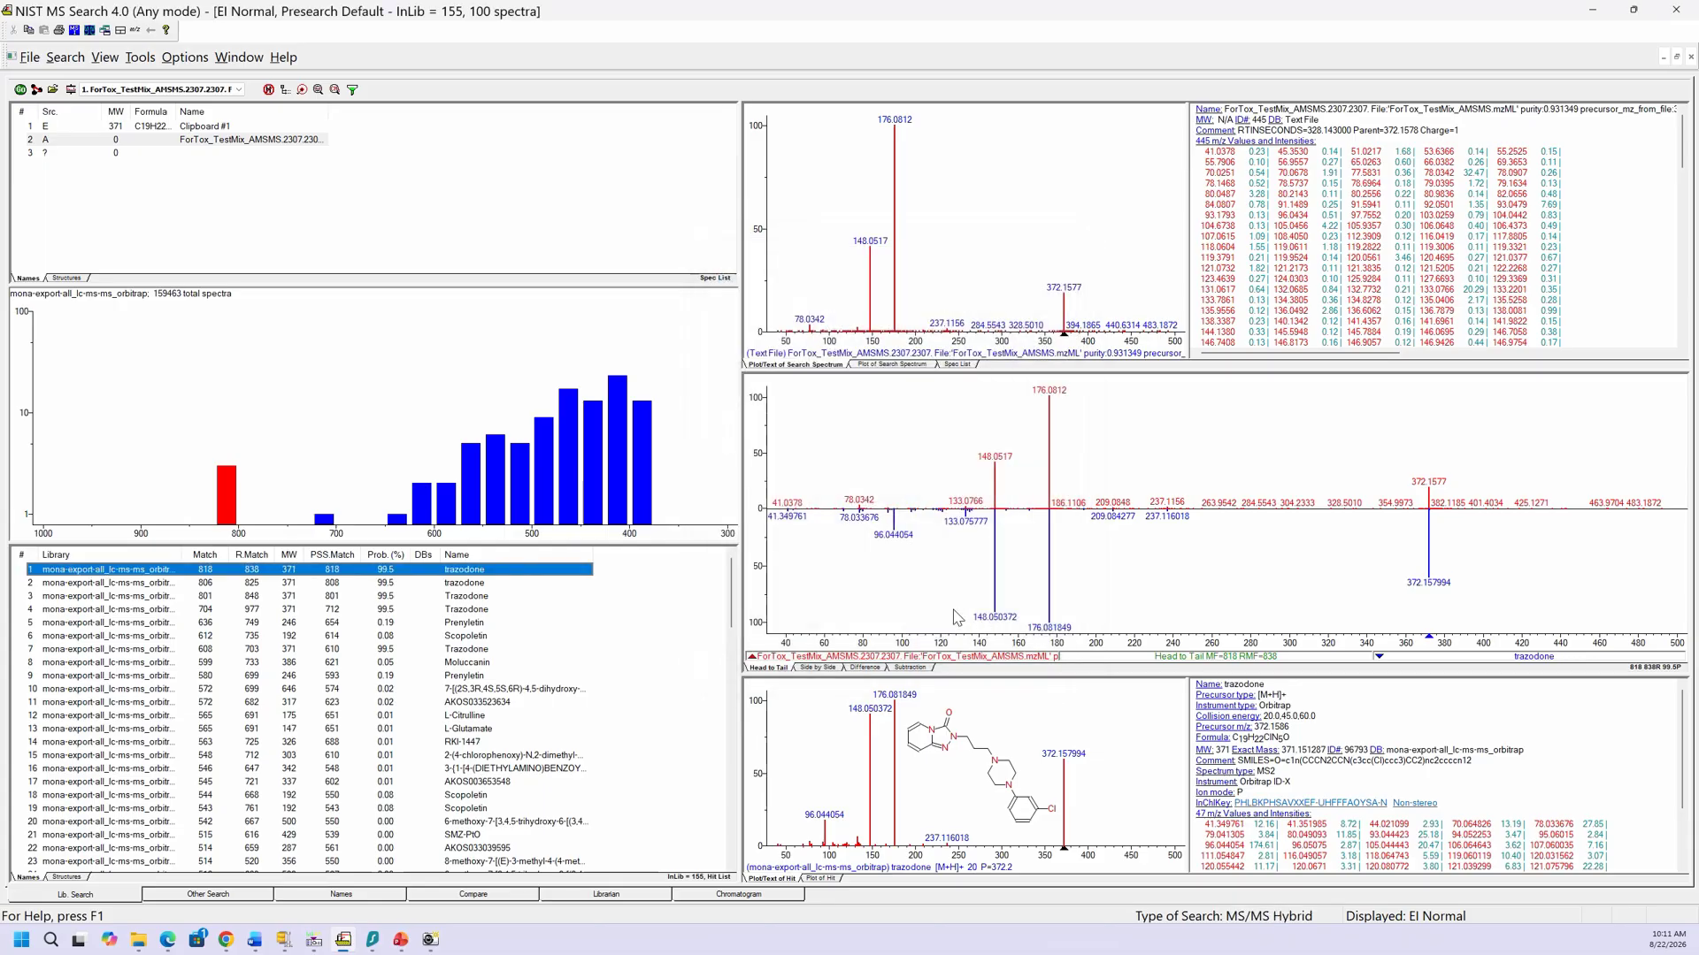
click(20, 90)
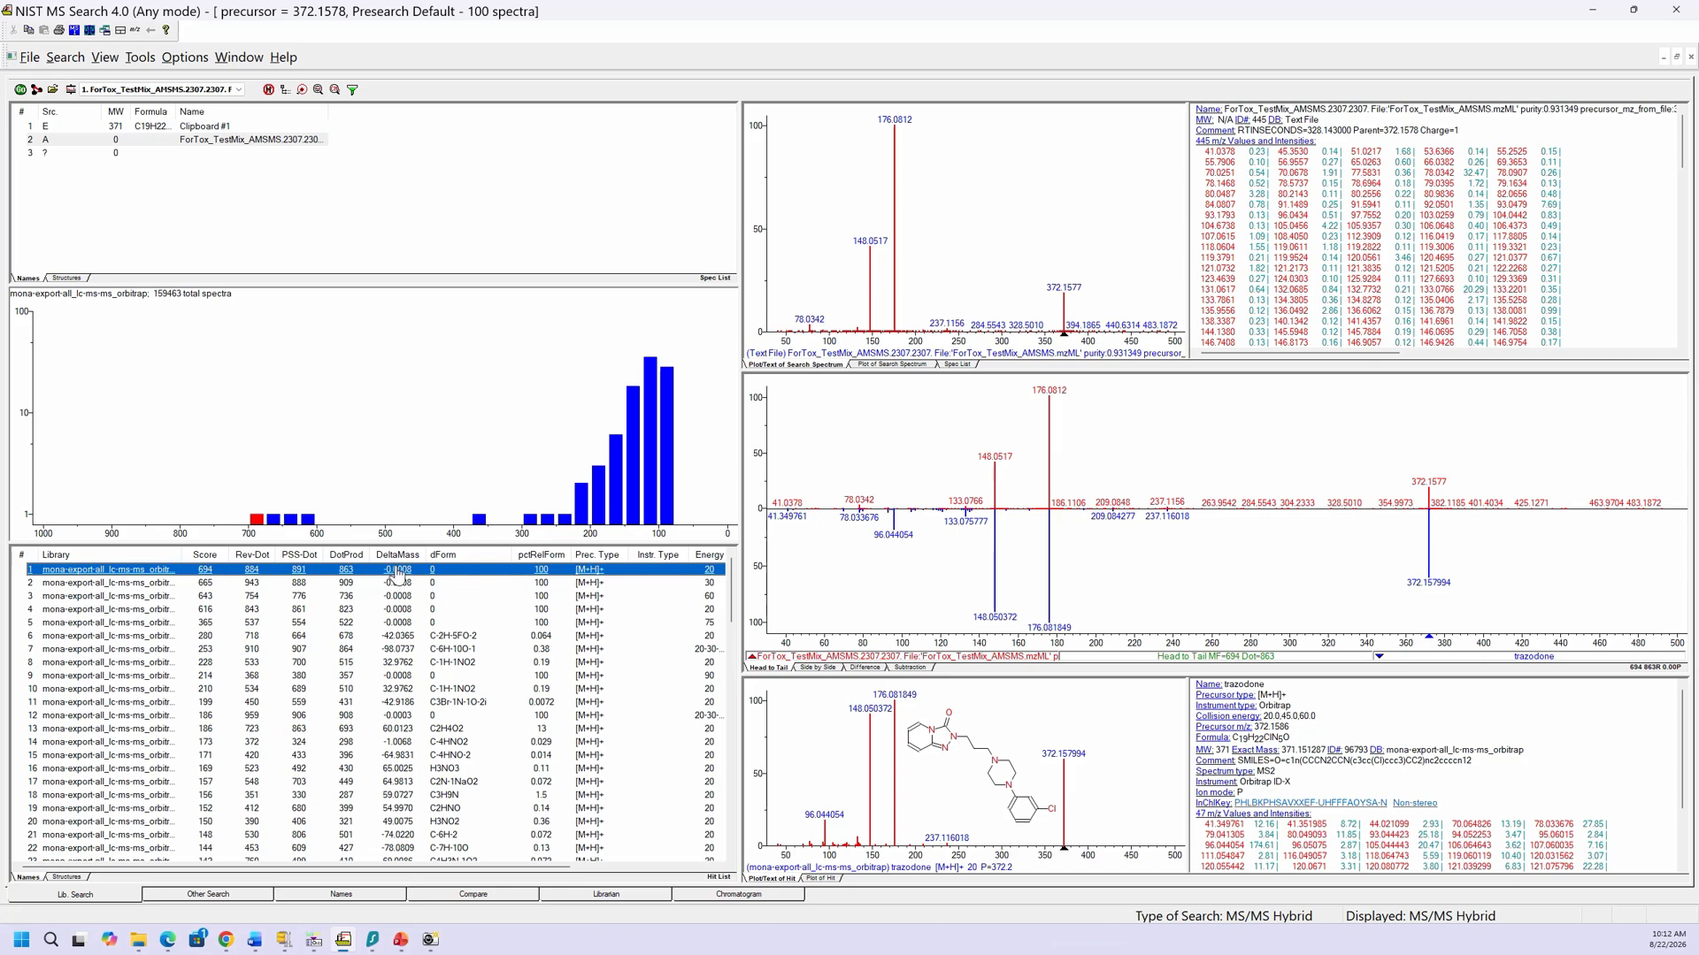
click(140, 58)
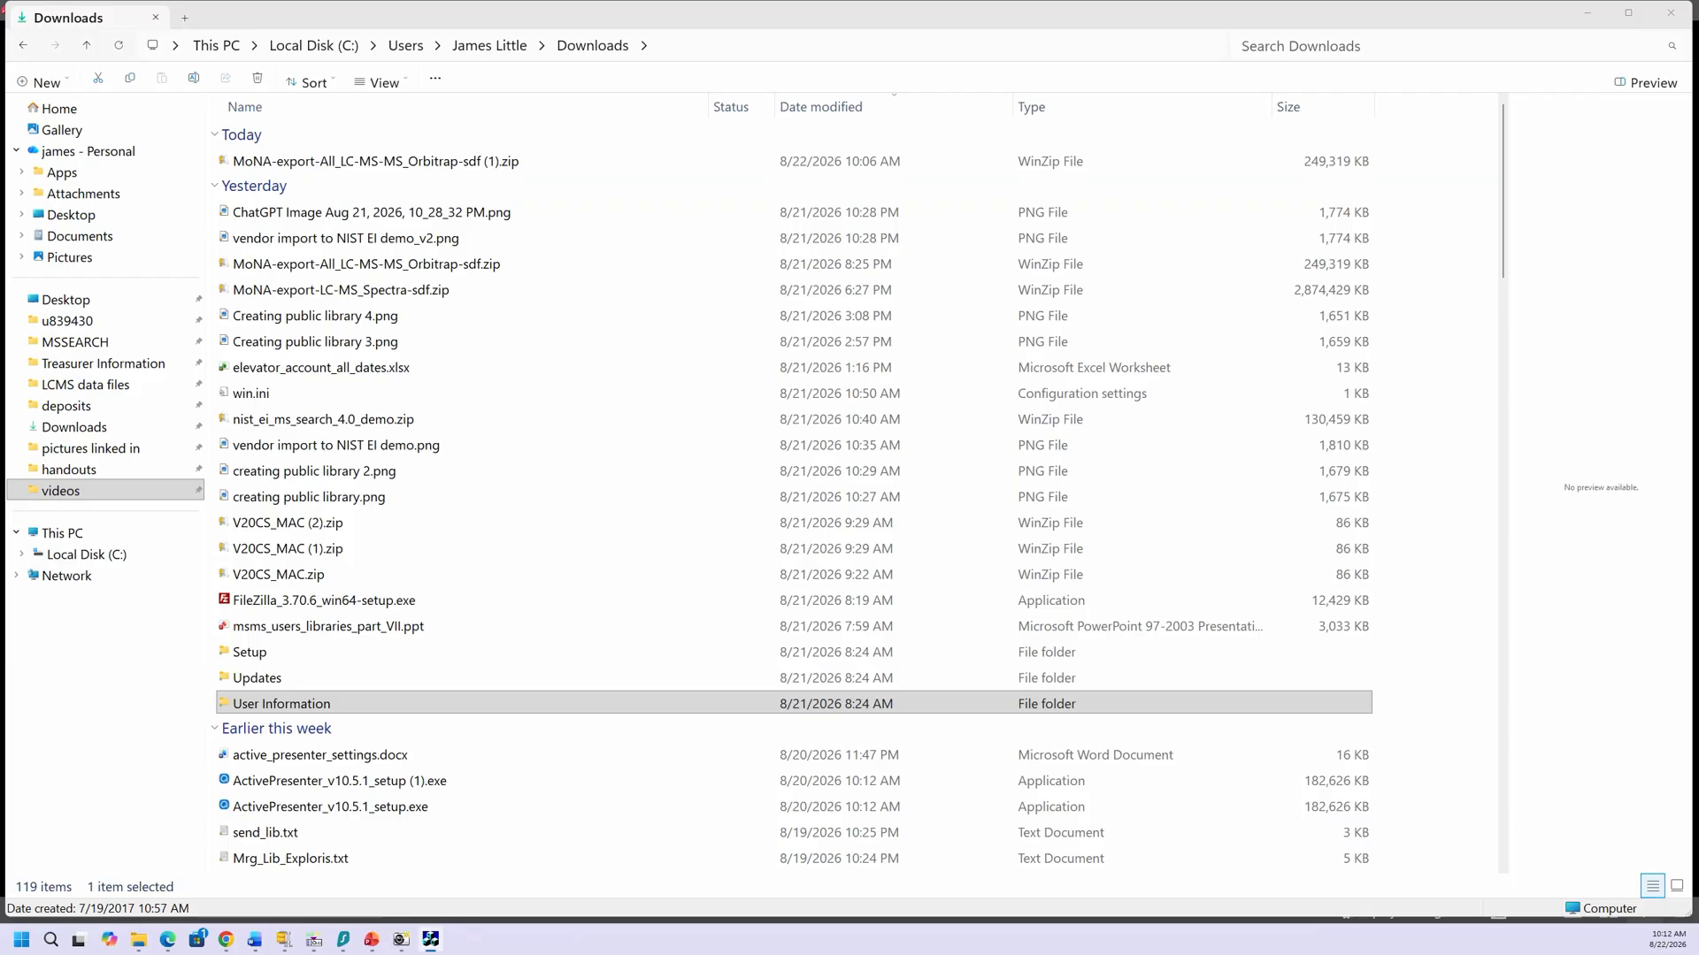
drag(1697, 315, 404, 308)
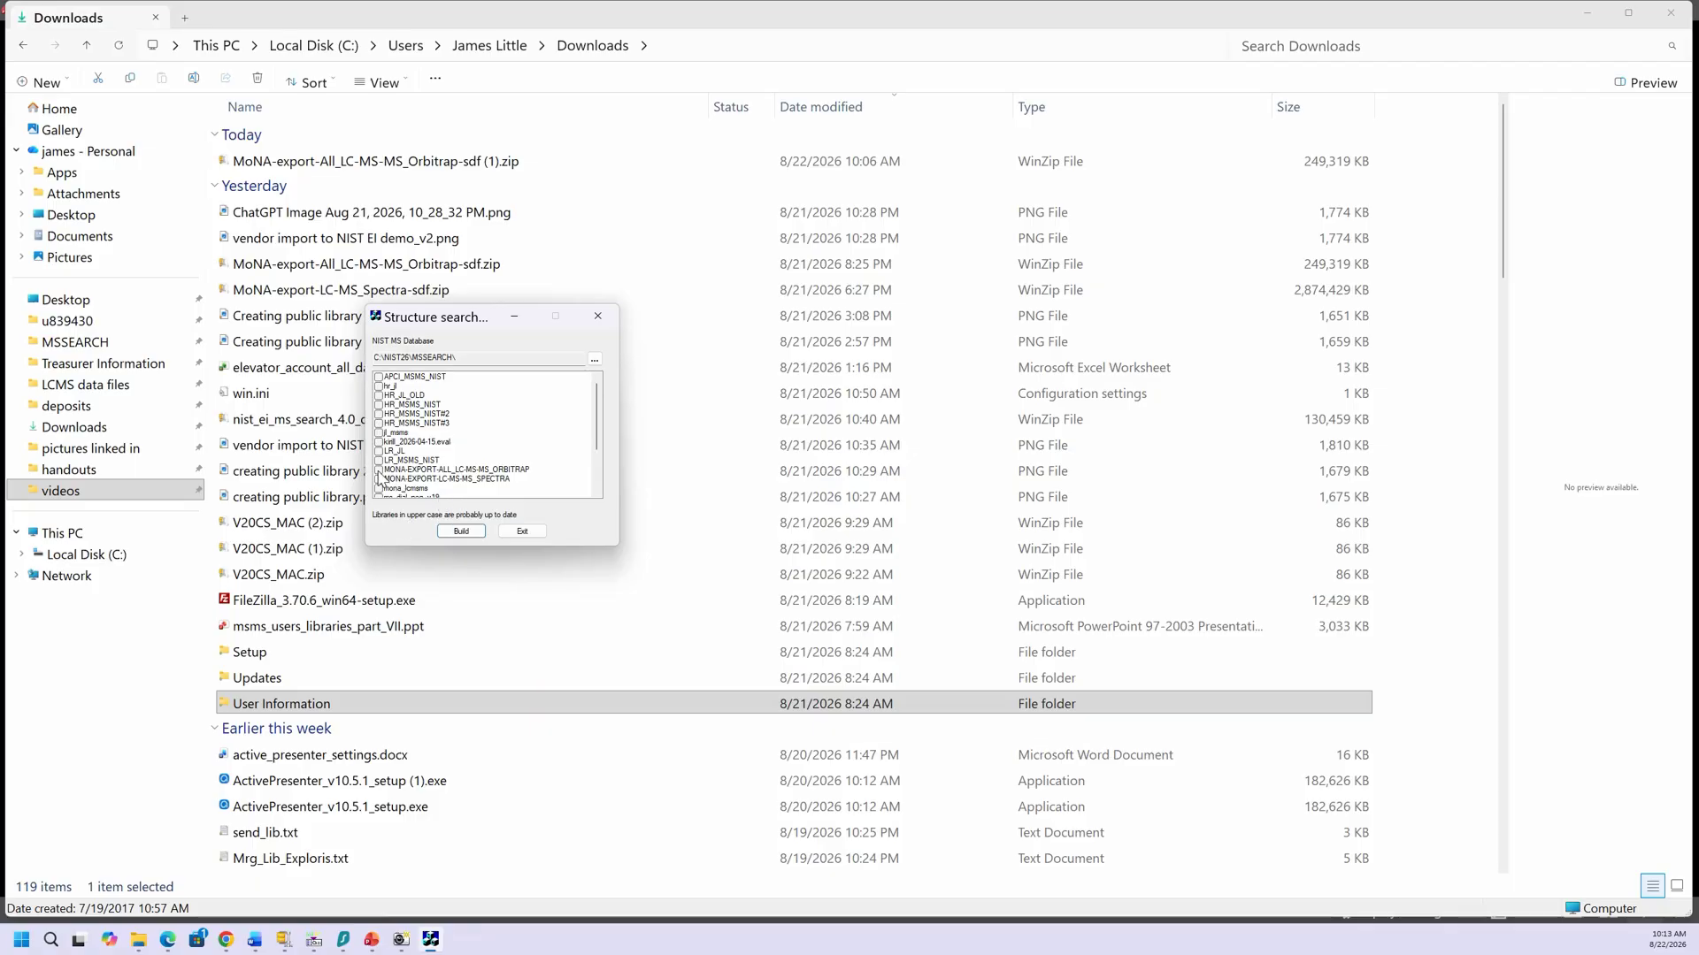
click(378, 471)
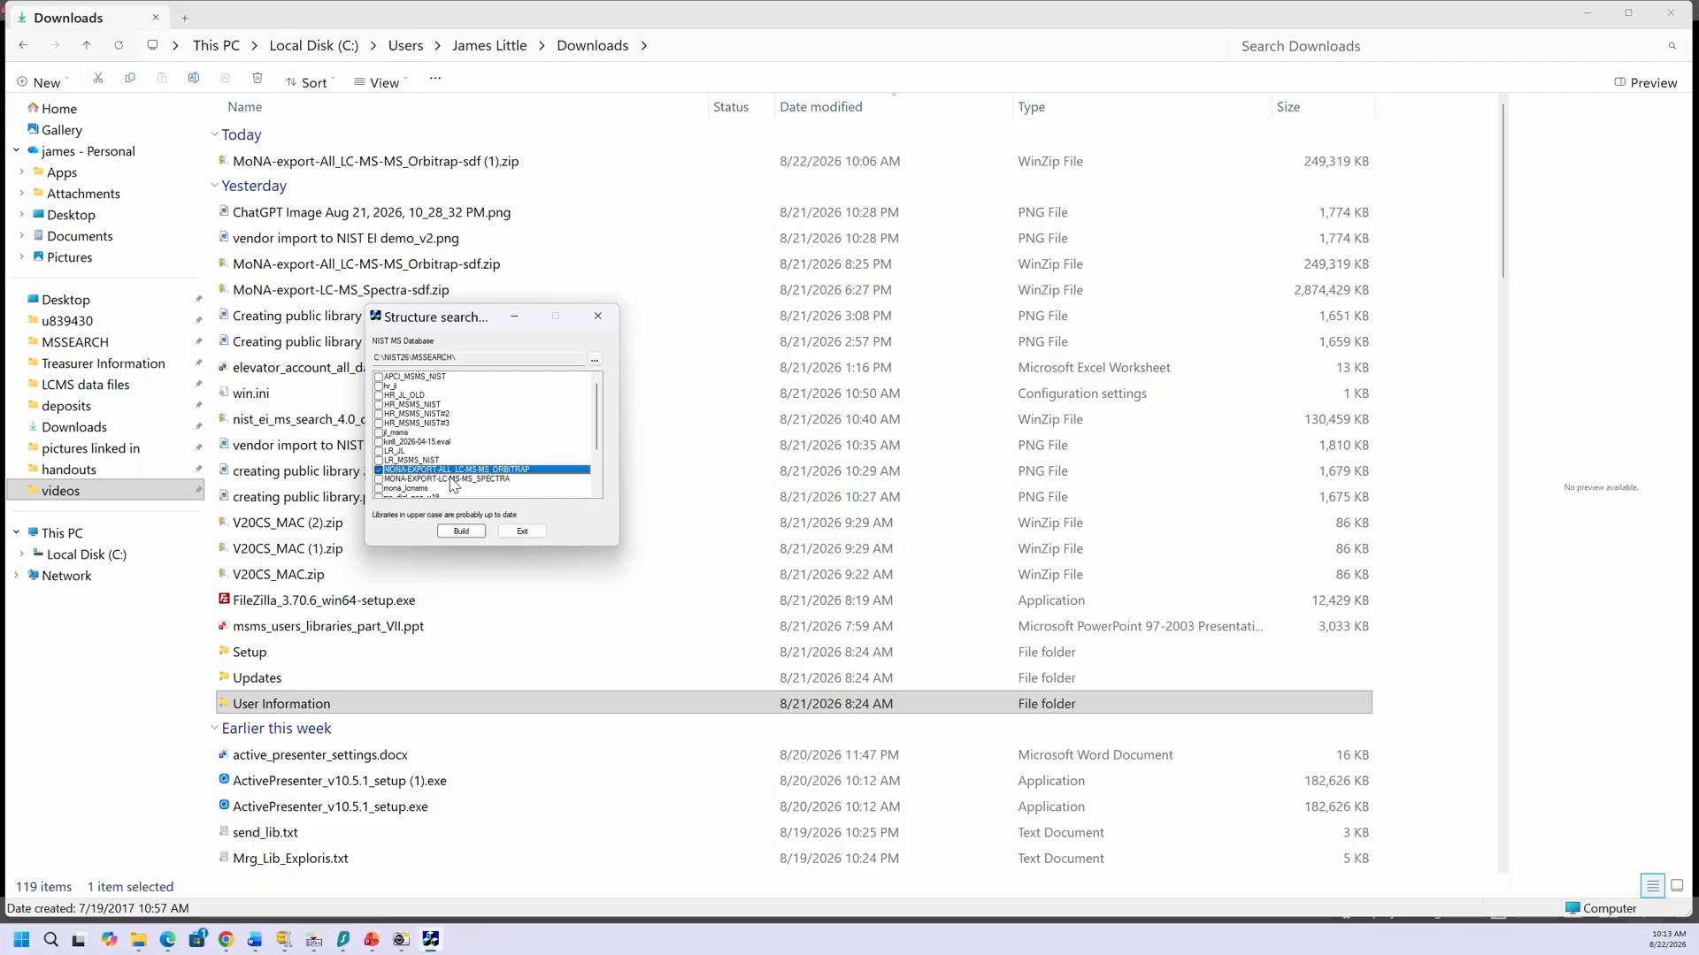
click(520, 532)
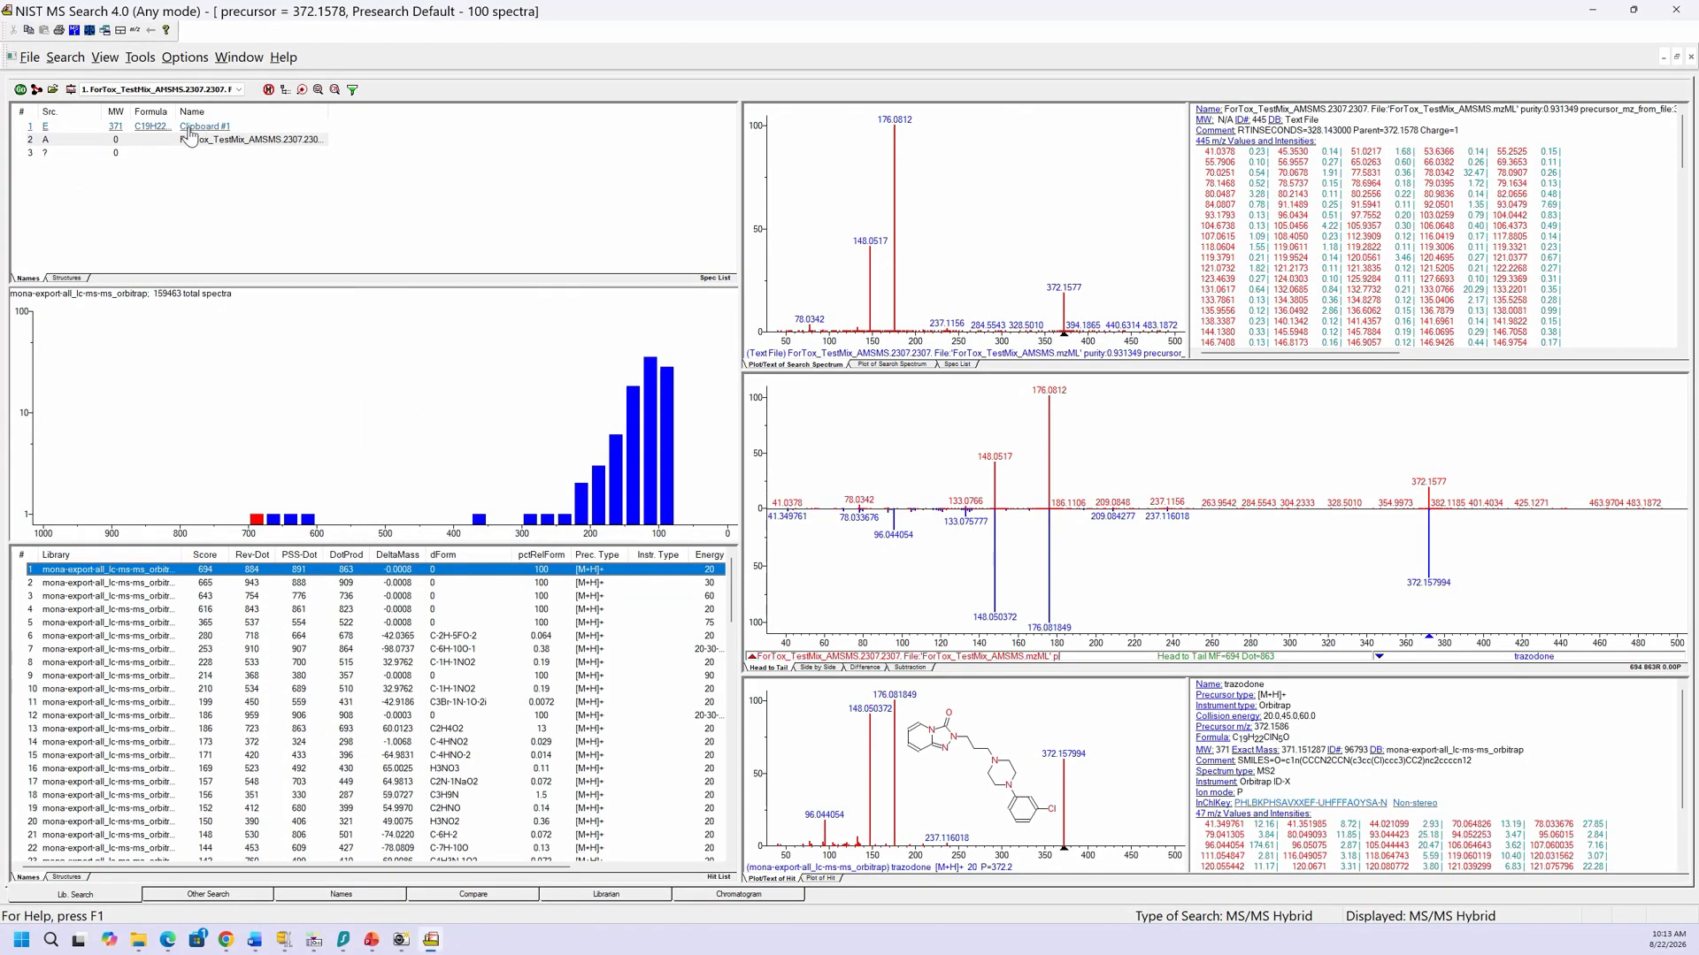
Step: Switch the library search option from spectrum search to Structure search
click(72, 90)
click(736, 335)
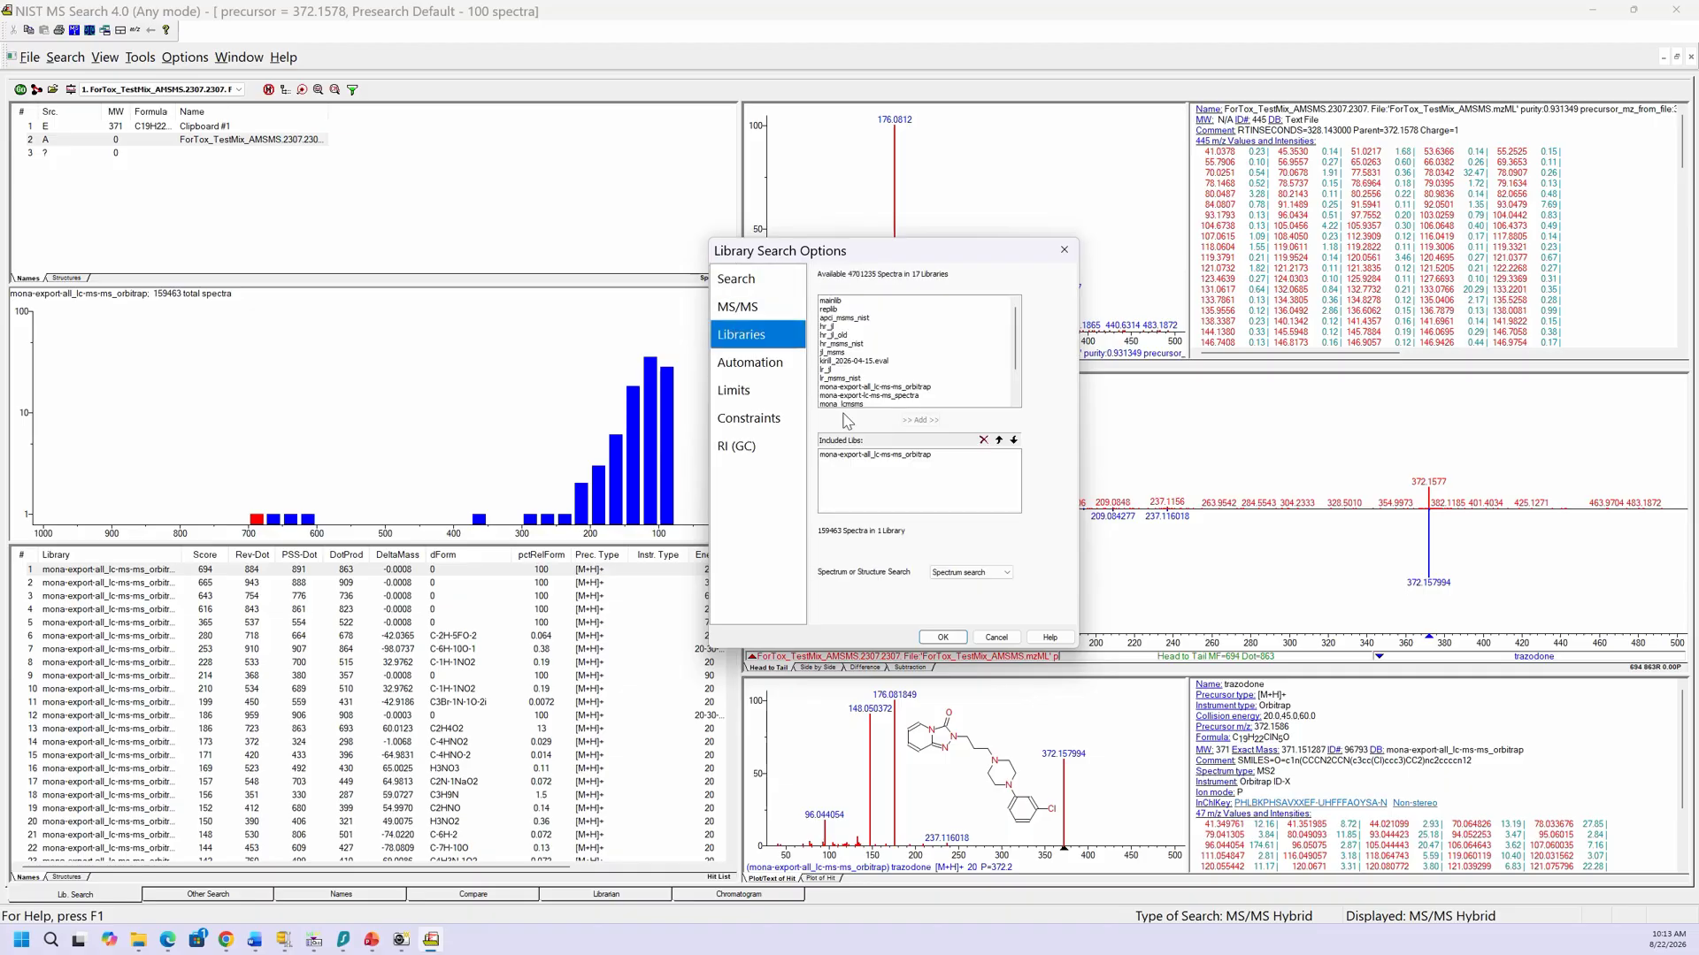
click(992, 574)
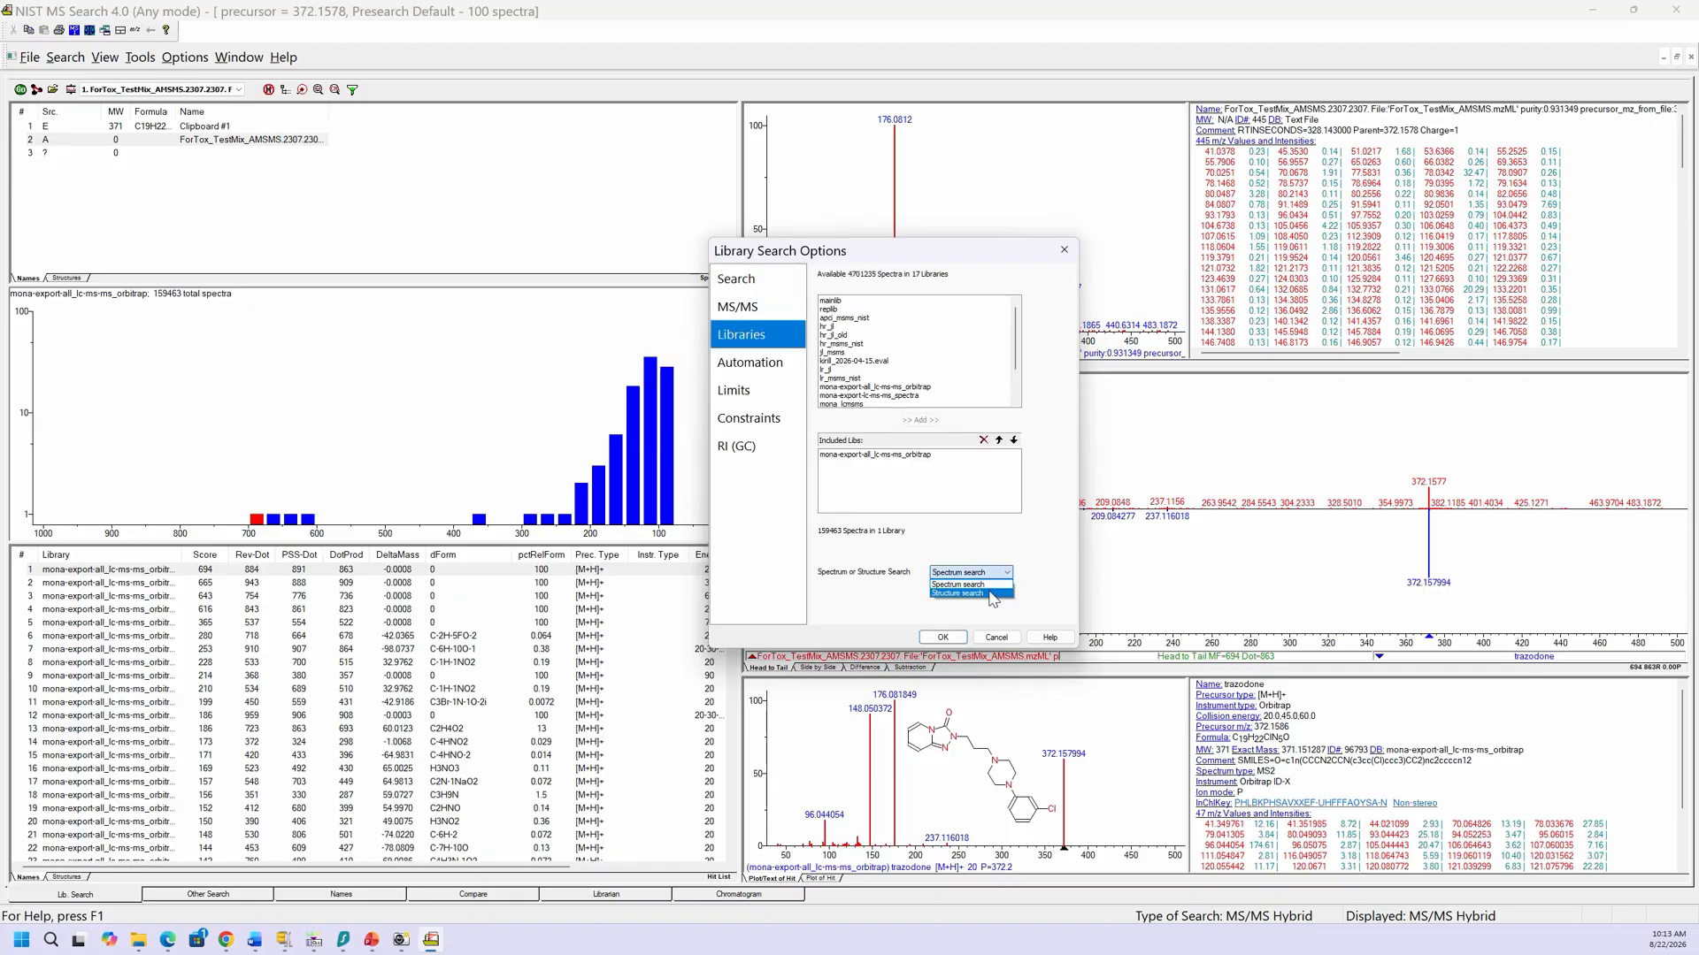
click(992, 594)
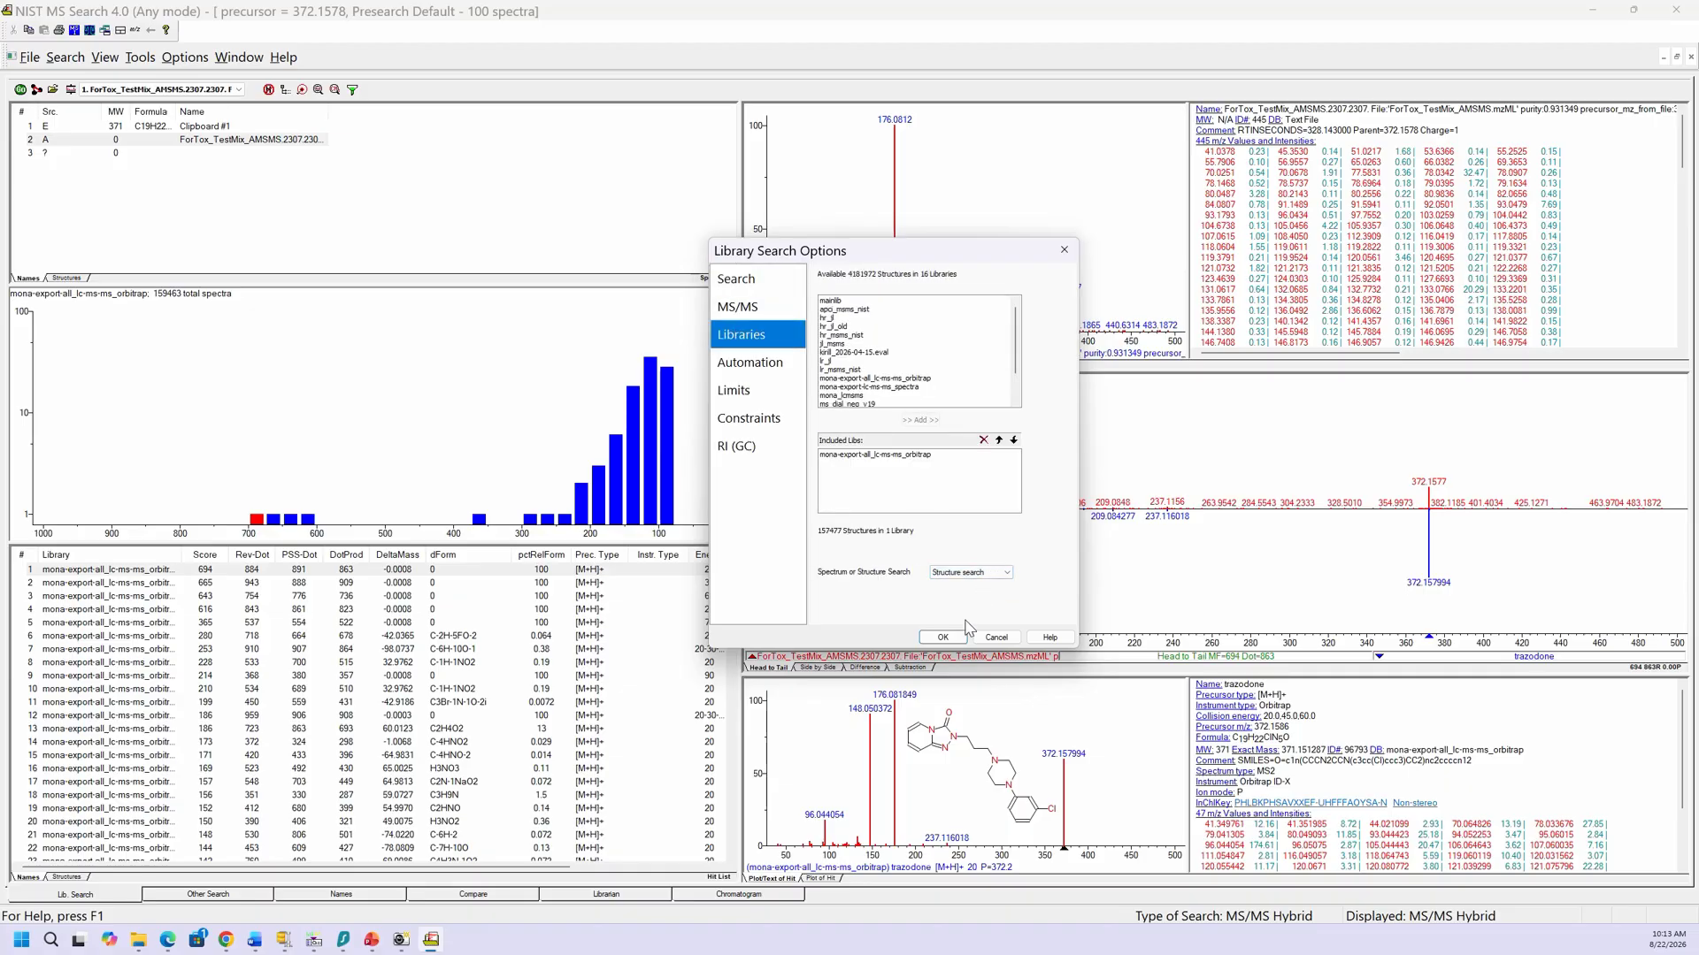
click(943, 638)
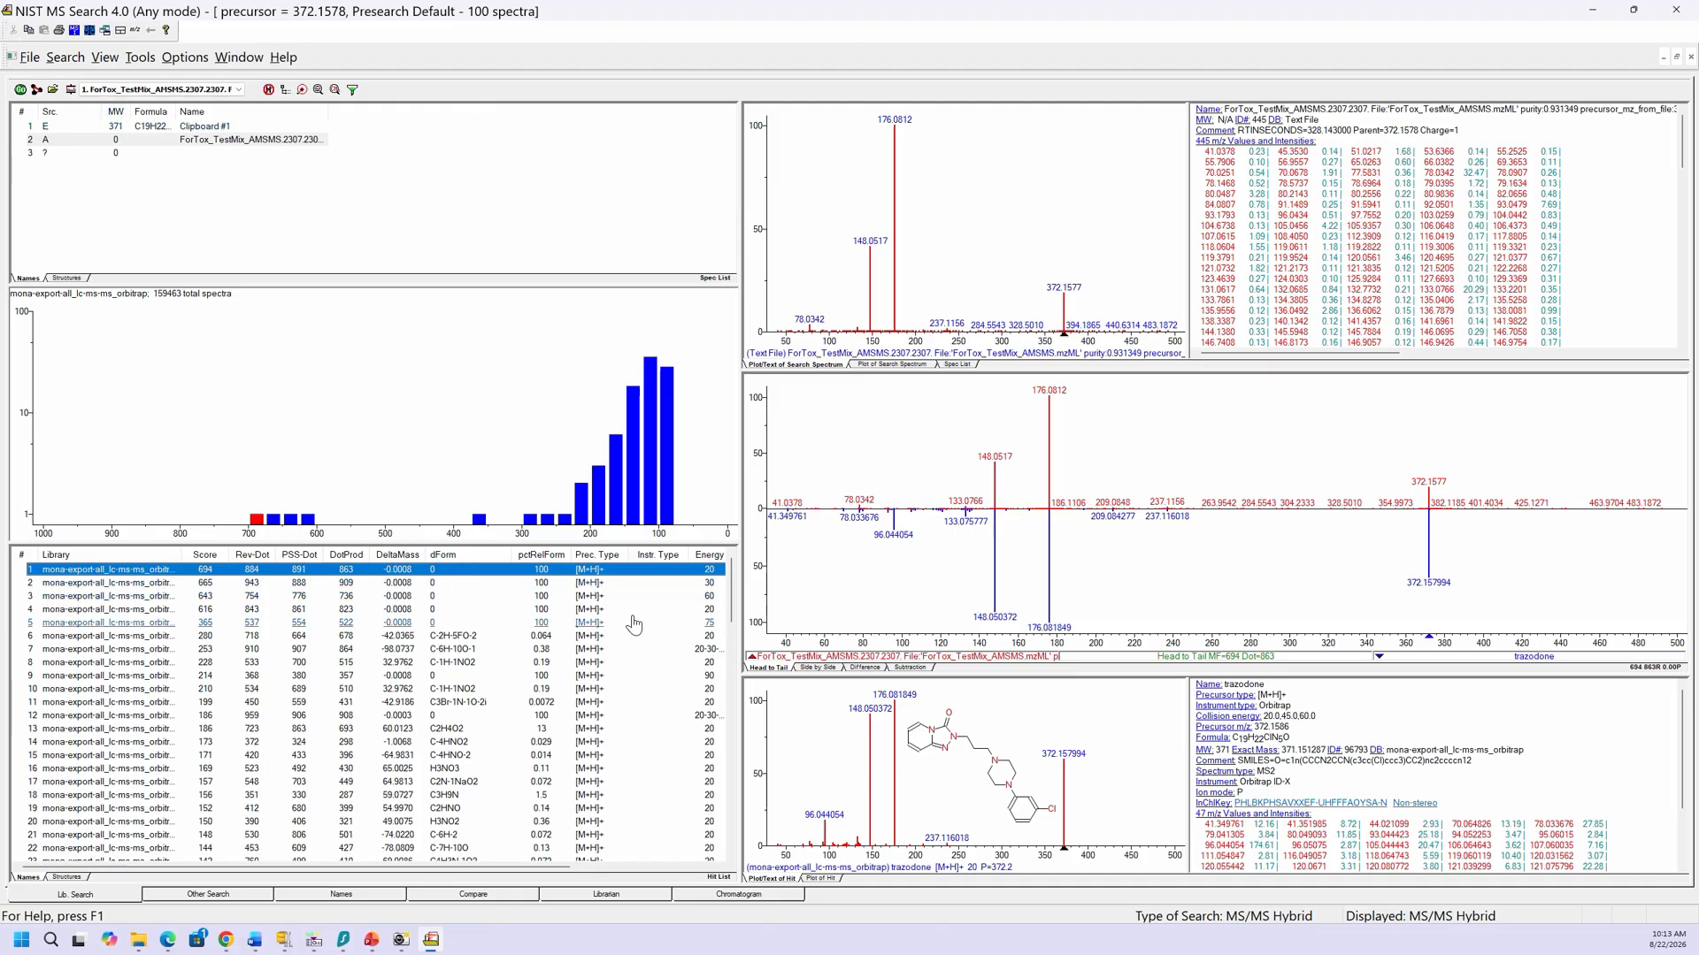
Step: Paste the top hit's trazodone structure into the spec list as Clipboard #2 and select it
right_click(471, 572)
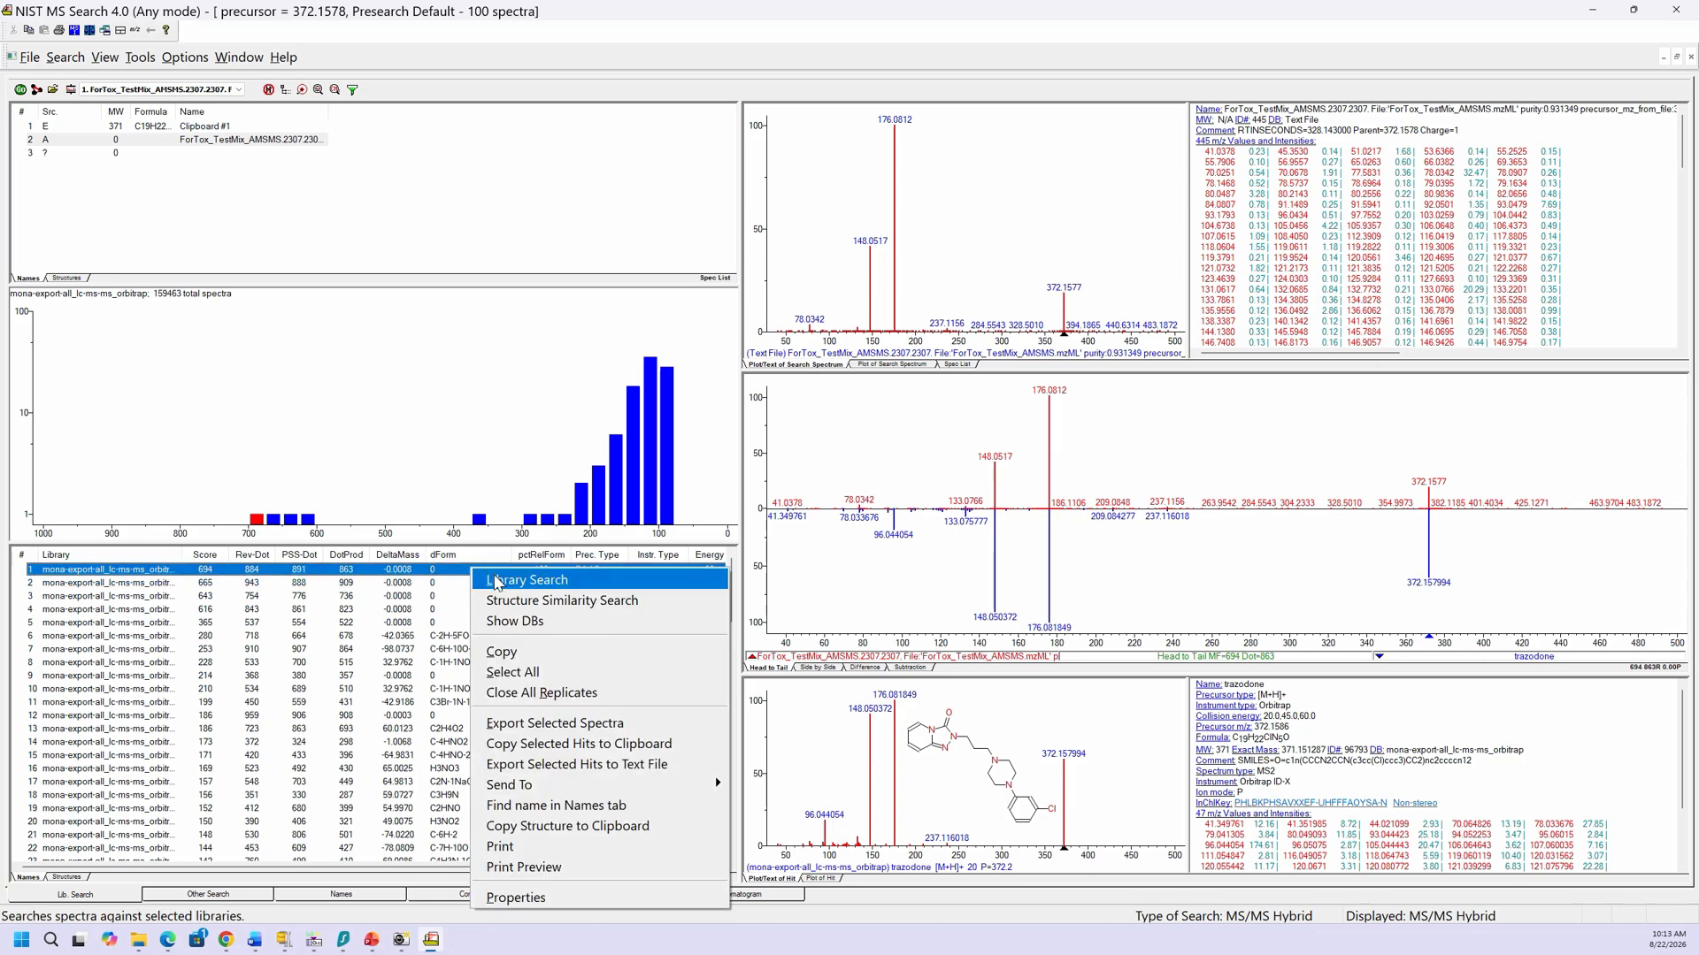
click(524, 826)
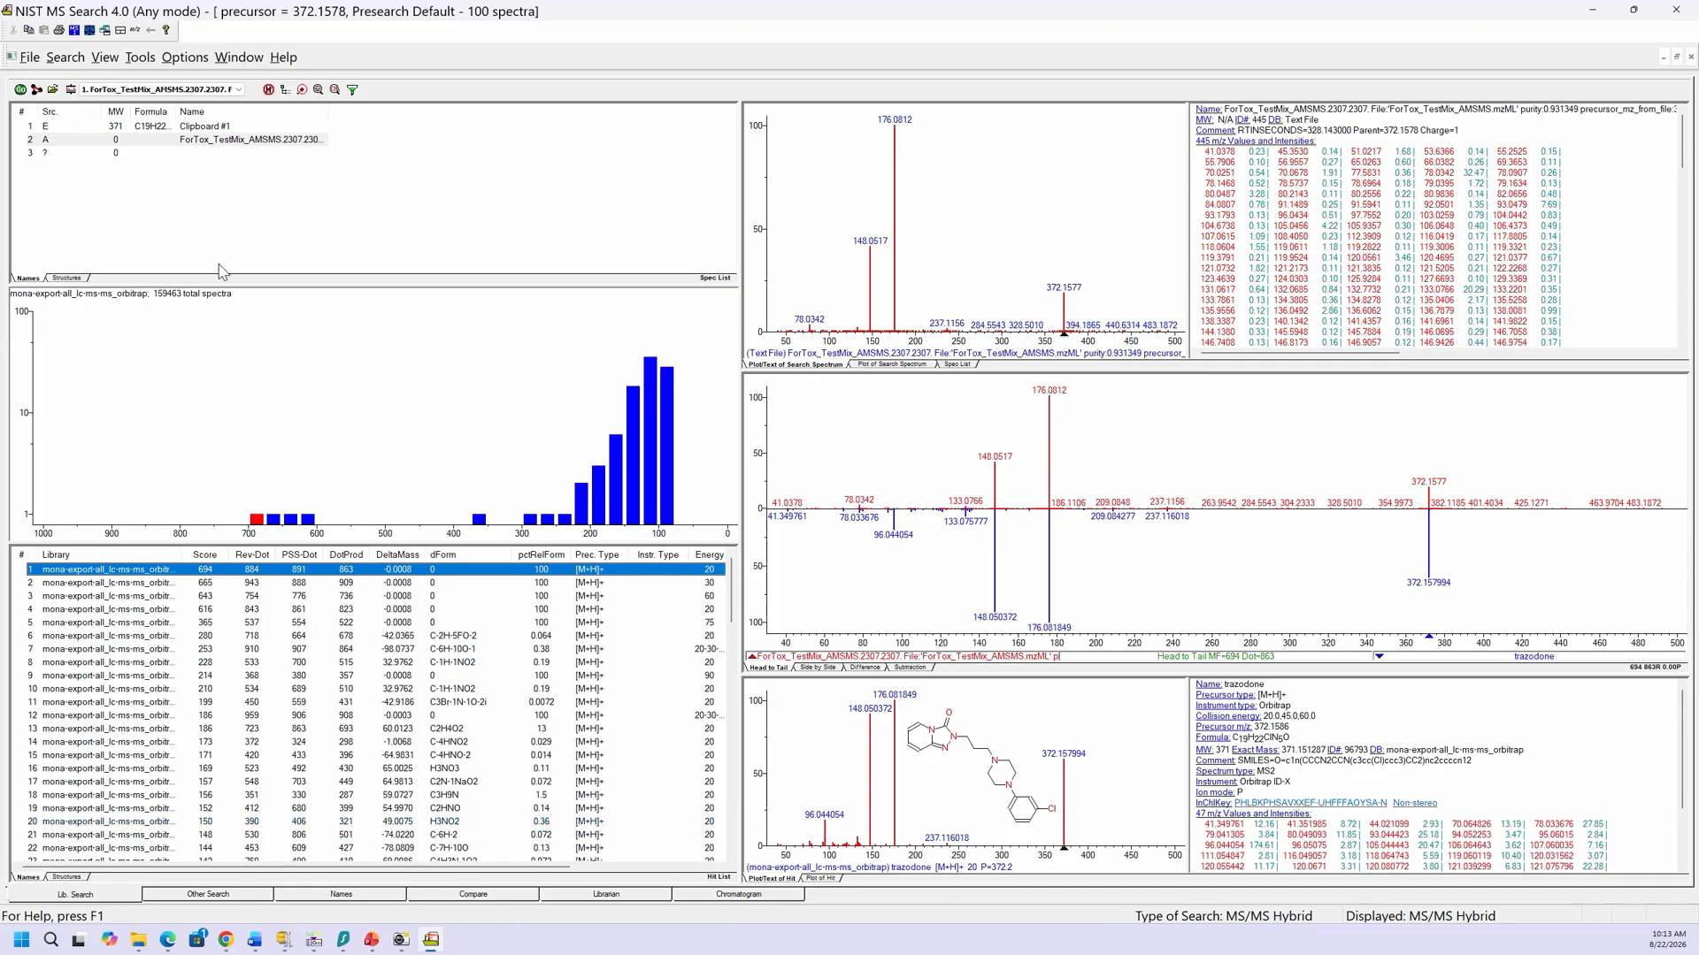
right_click(191, 203)
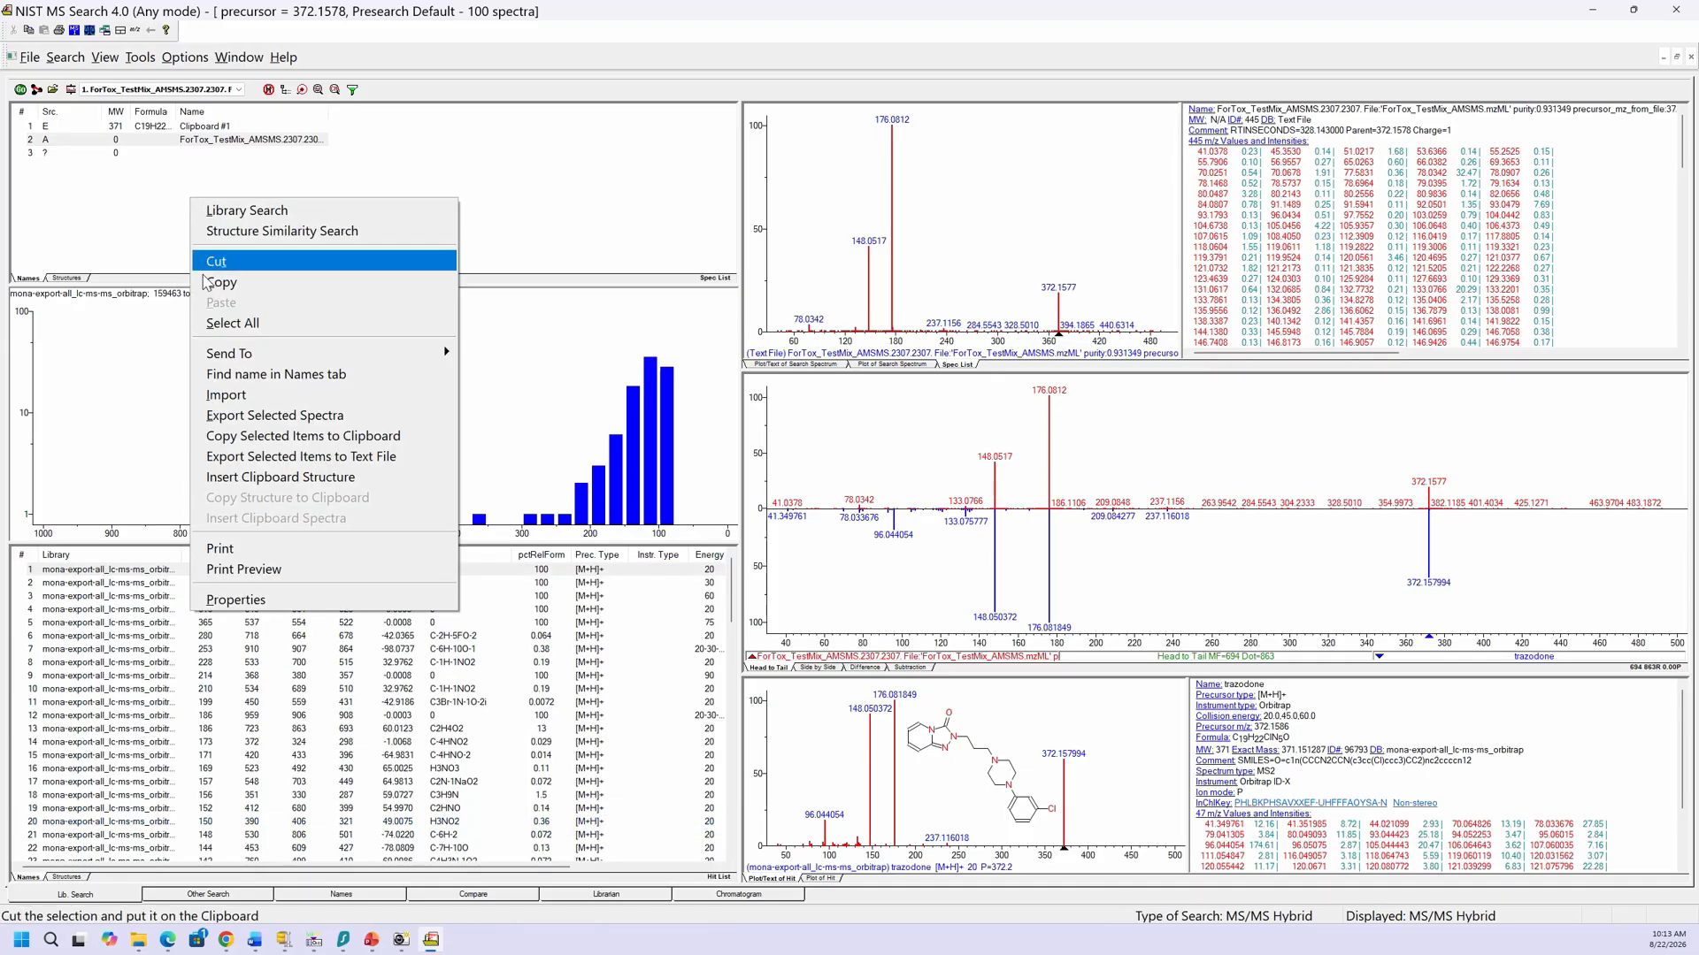
click(238, 479)
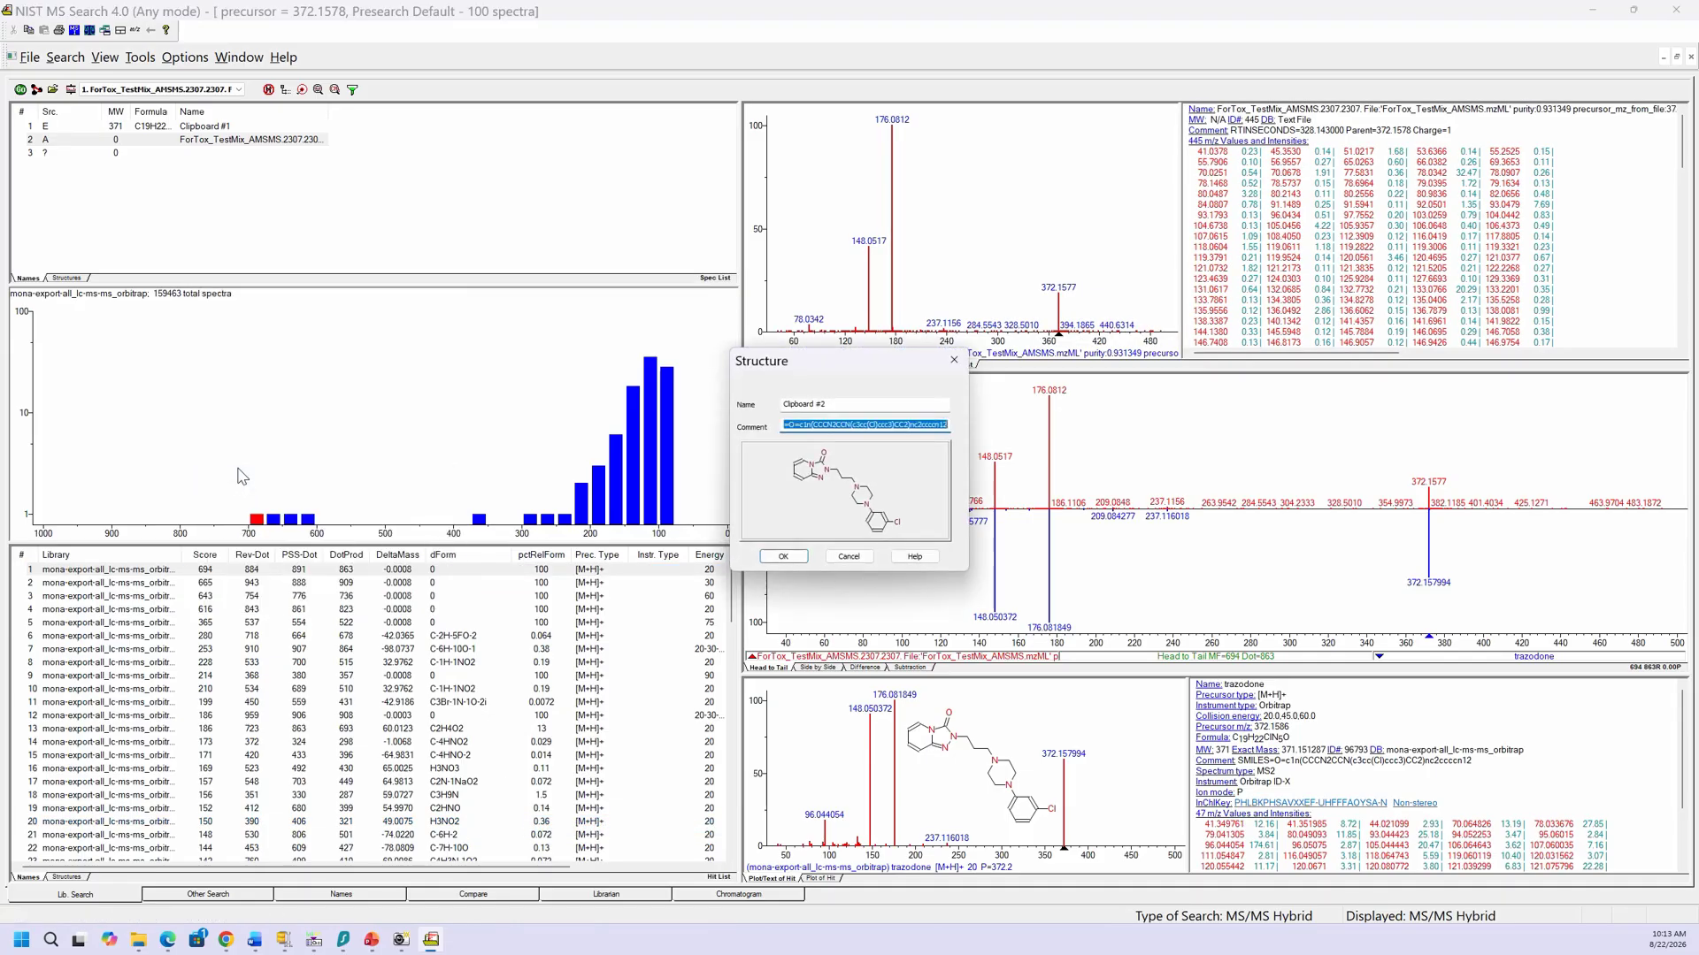
click(772, 559)
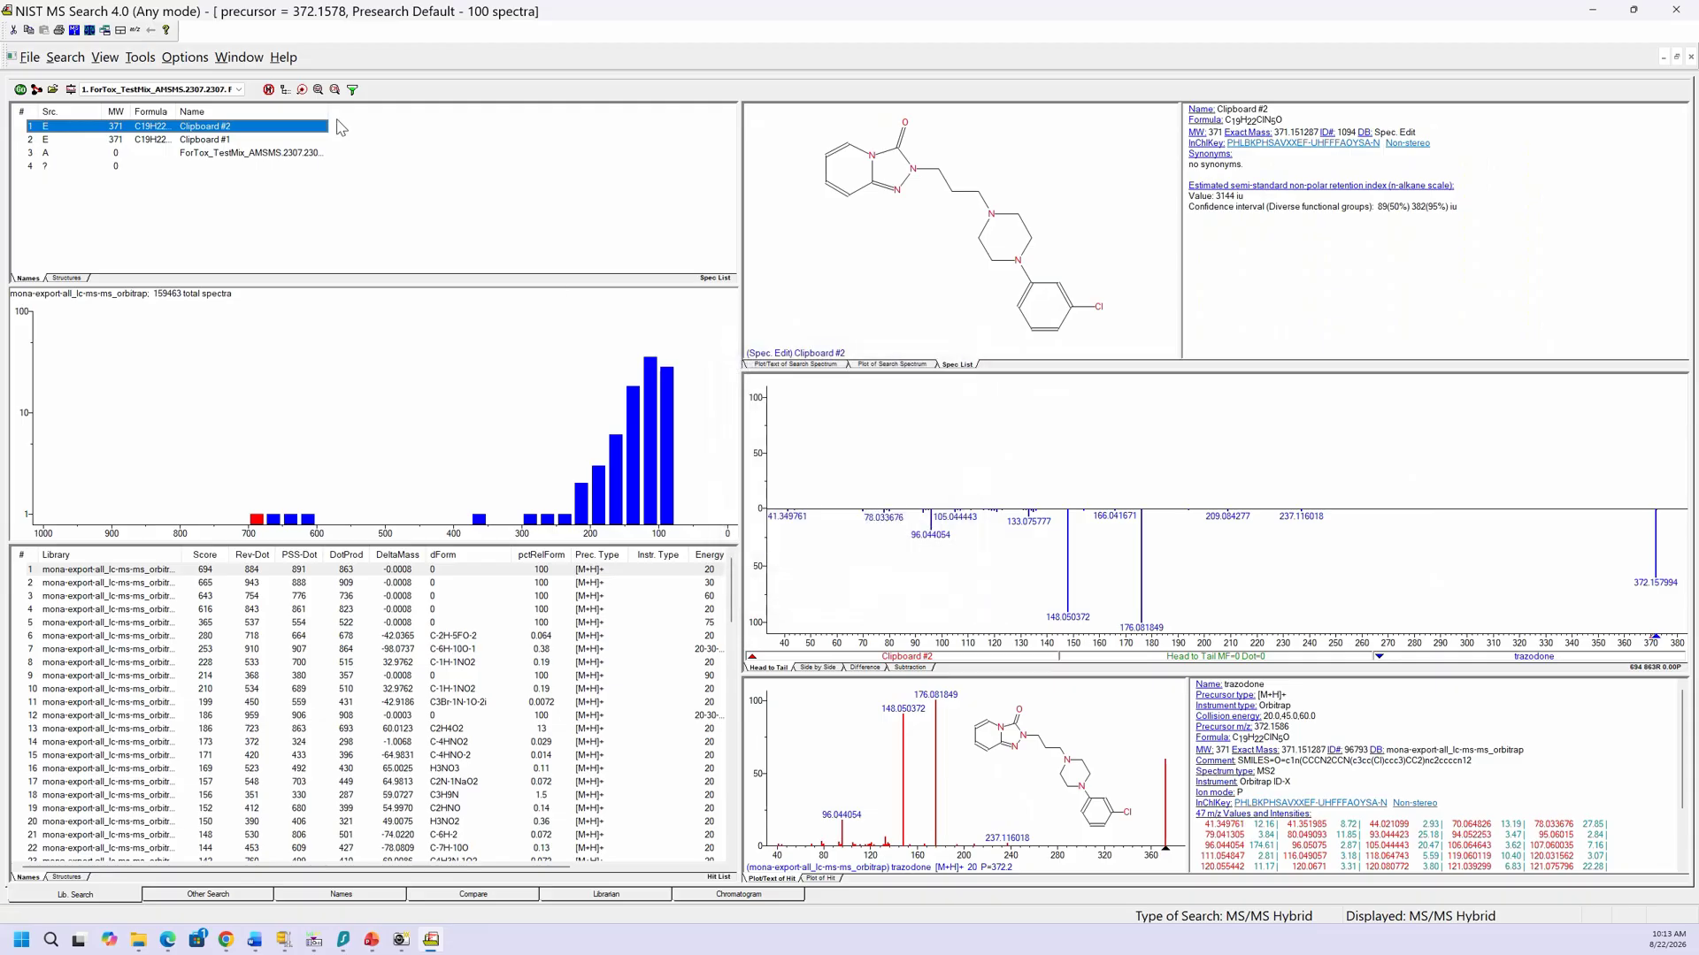
click(221, 141)
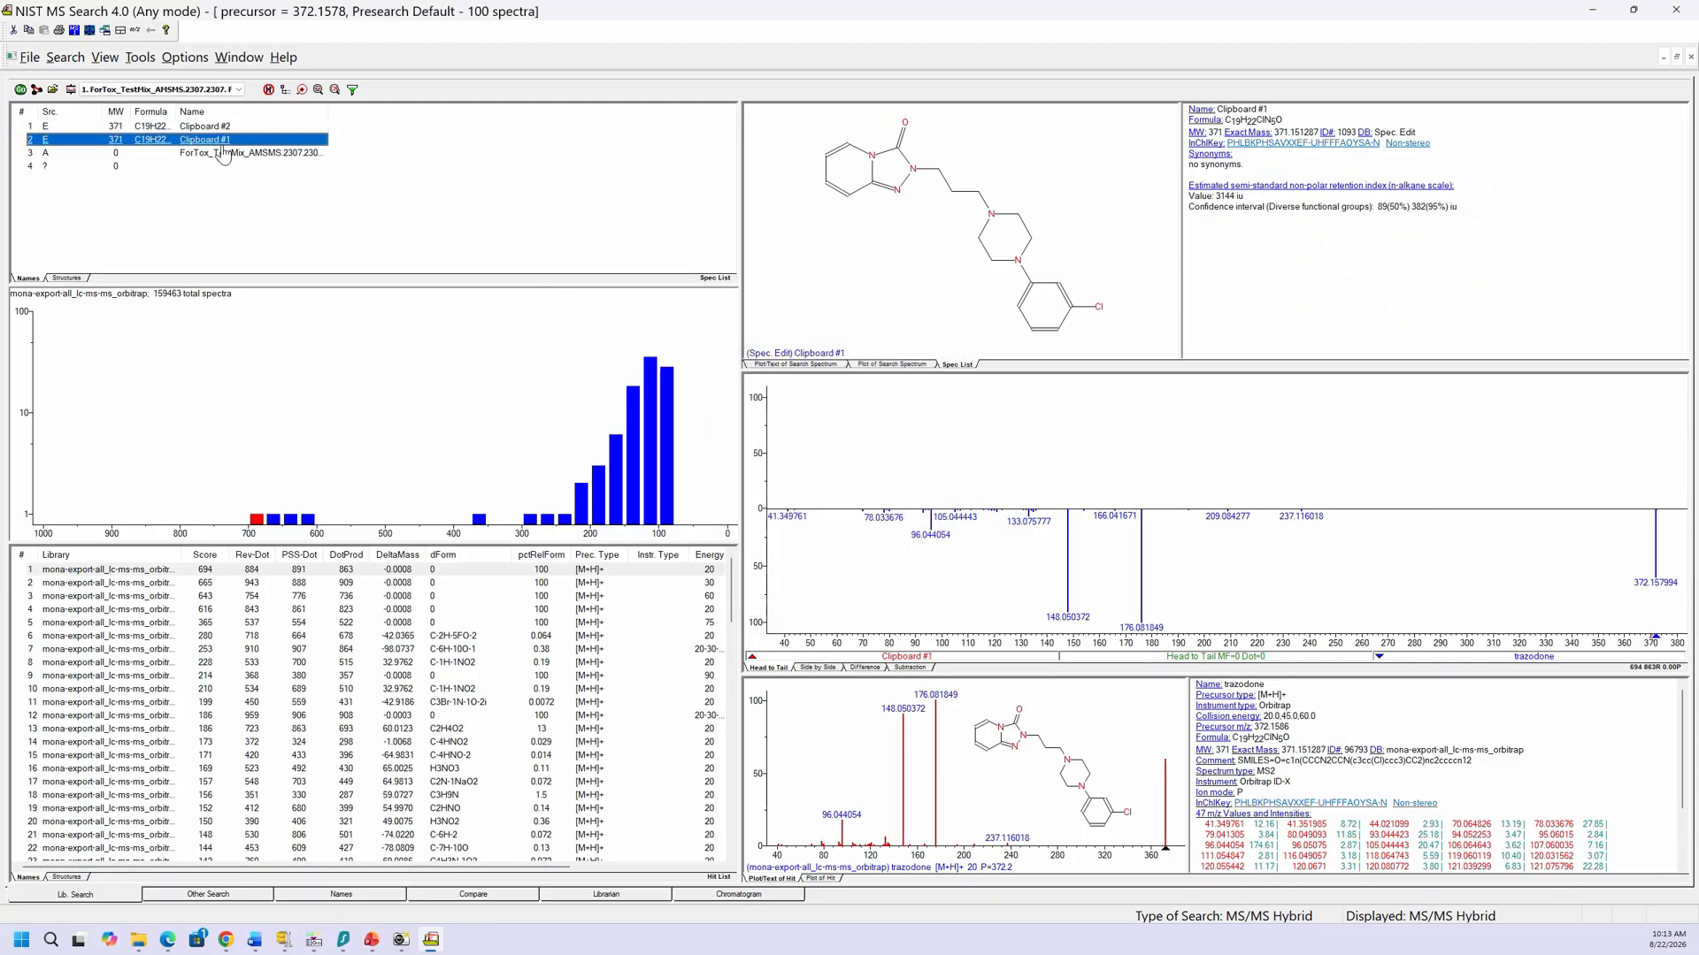
click(222, 154)
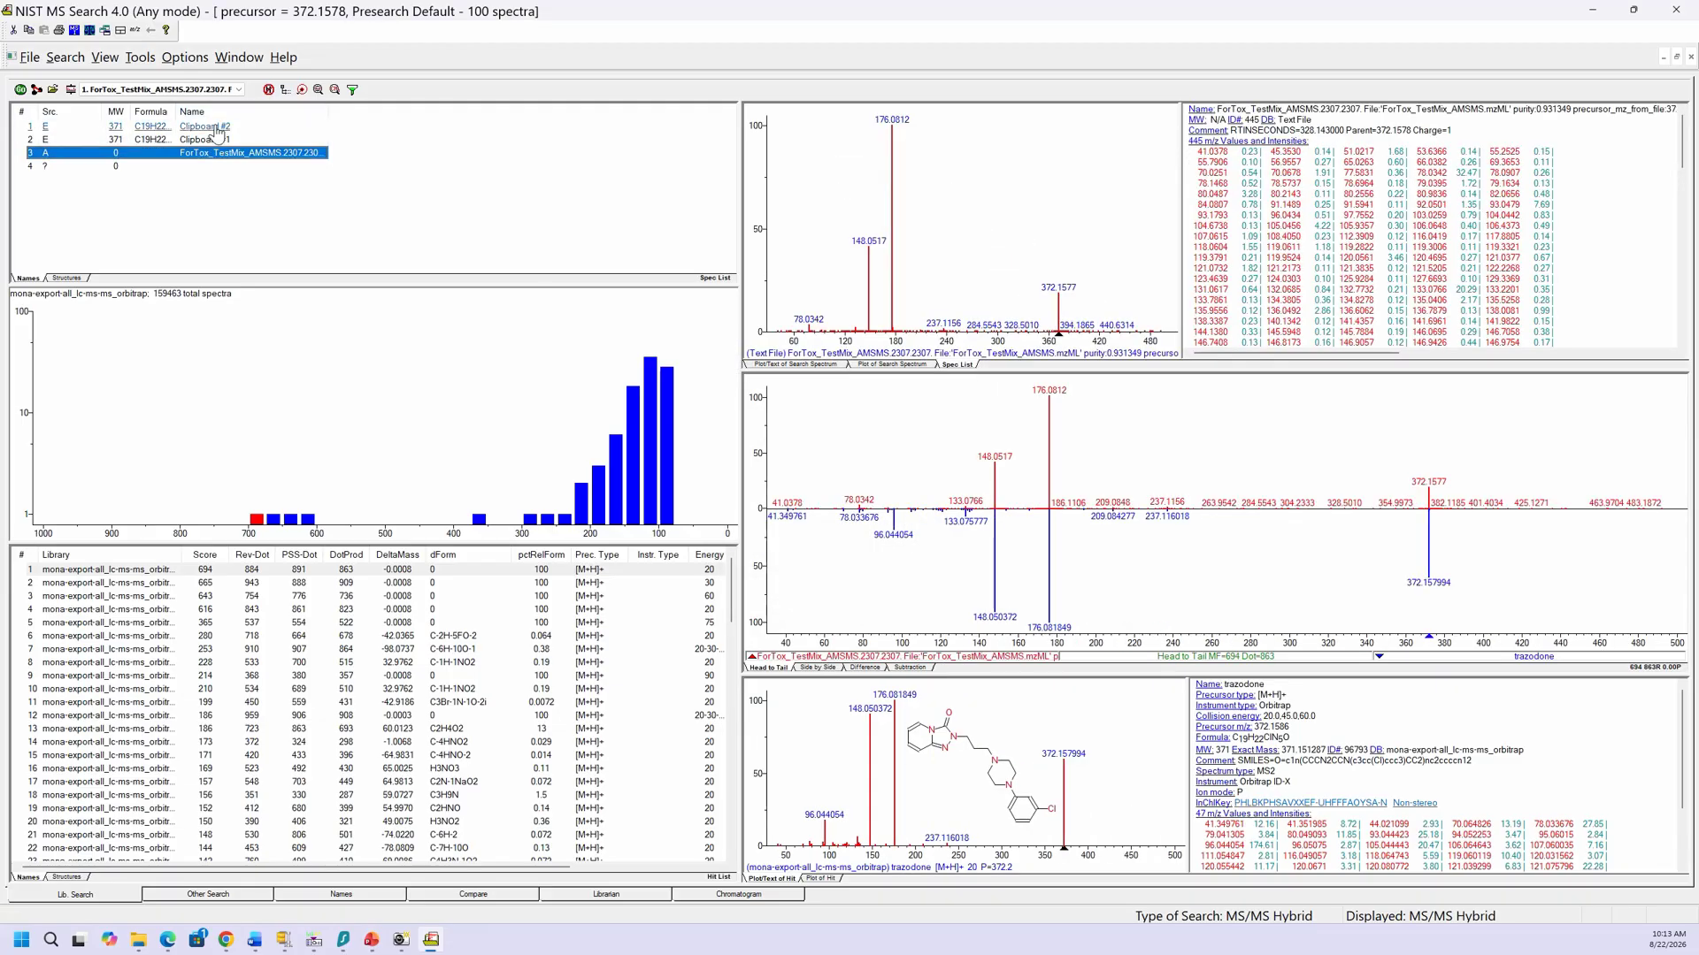
click(223, 126)
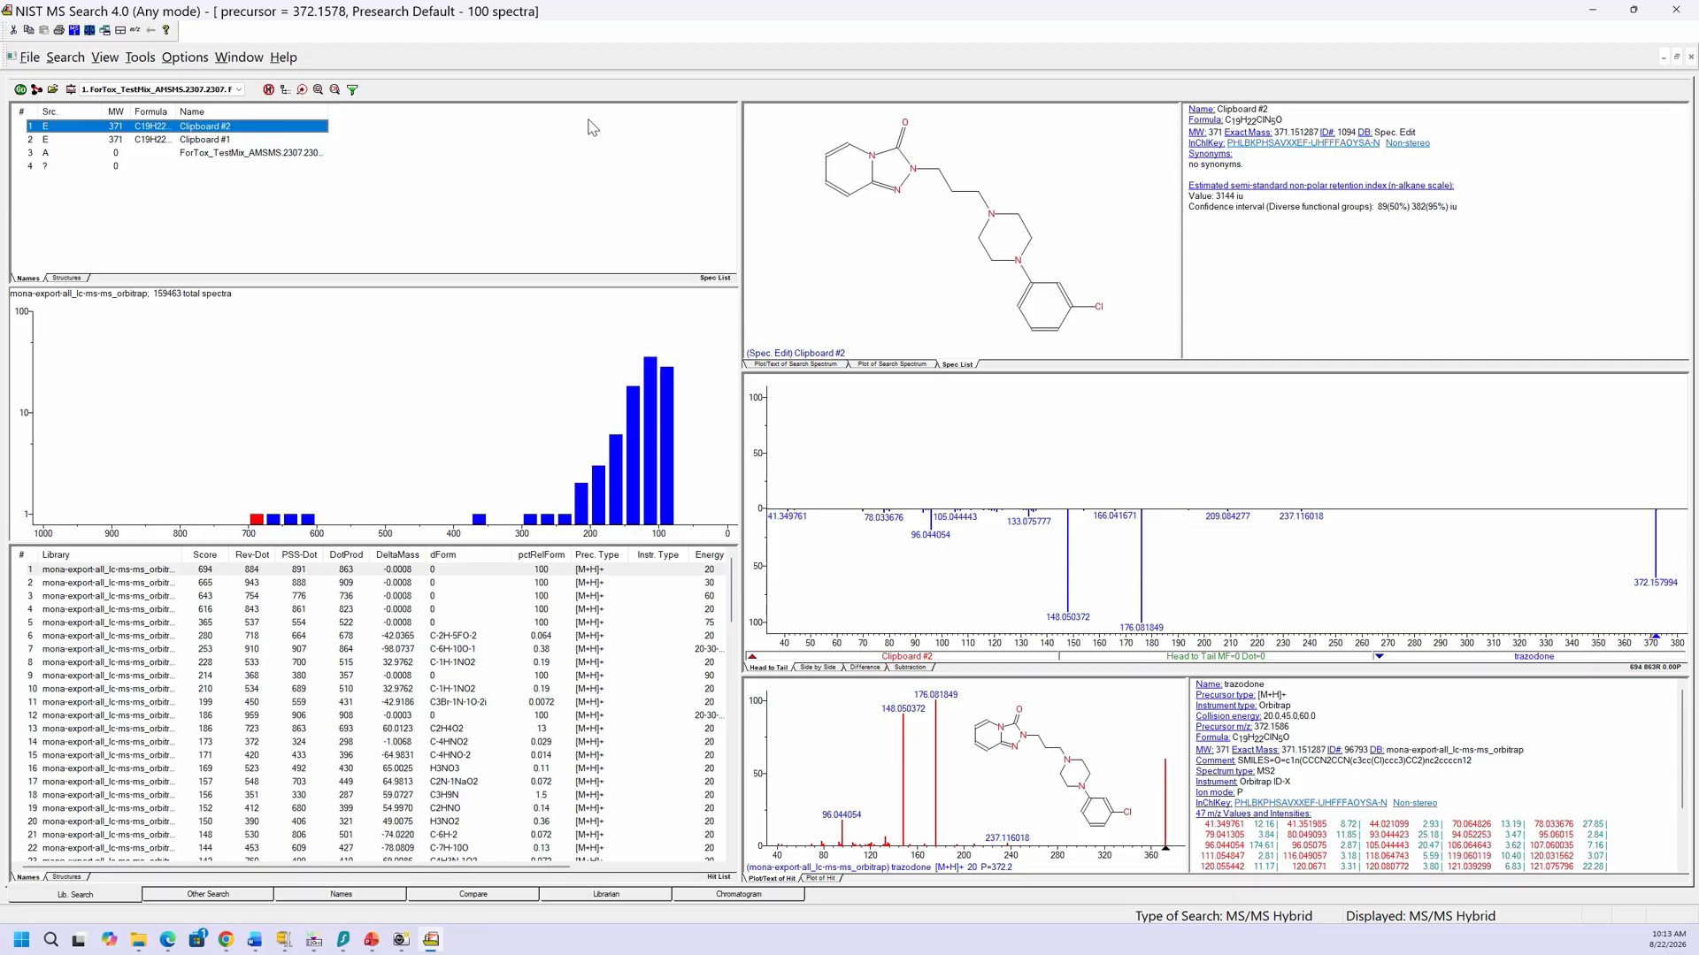
click(36, 90)
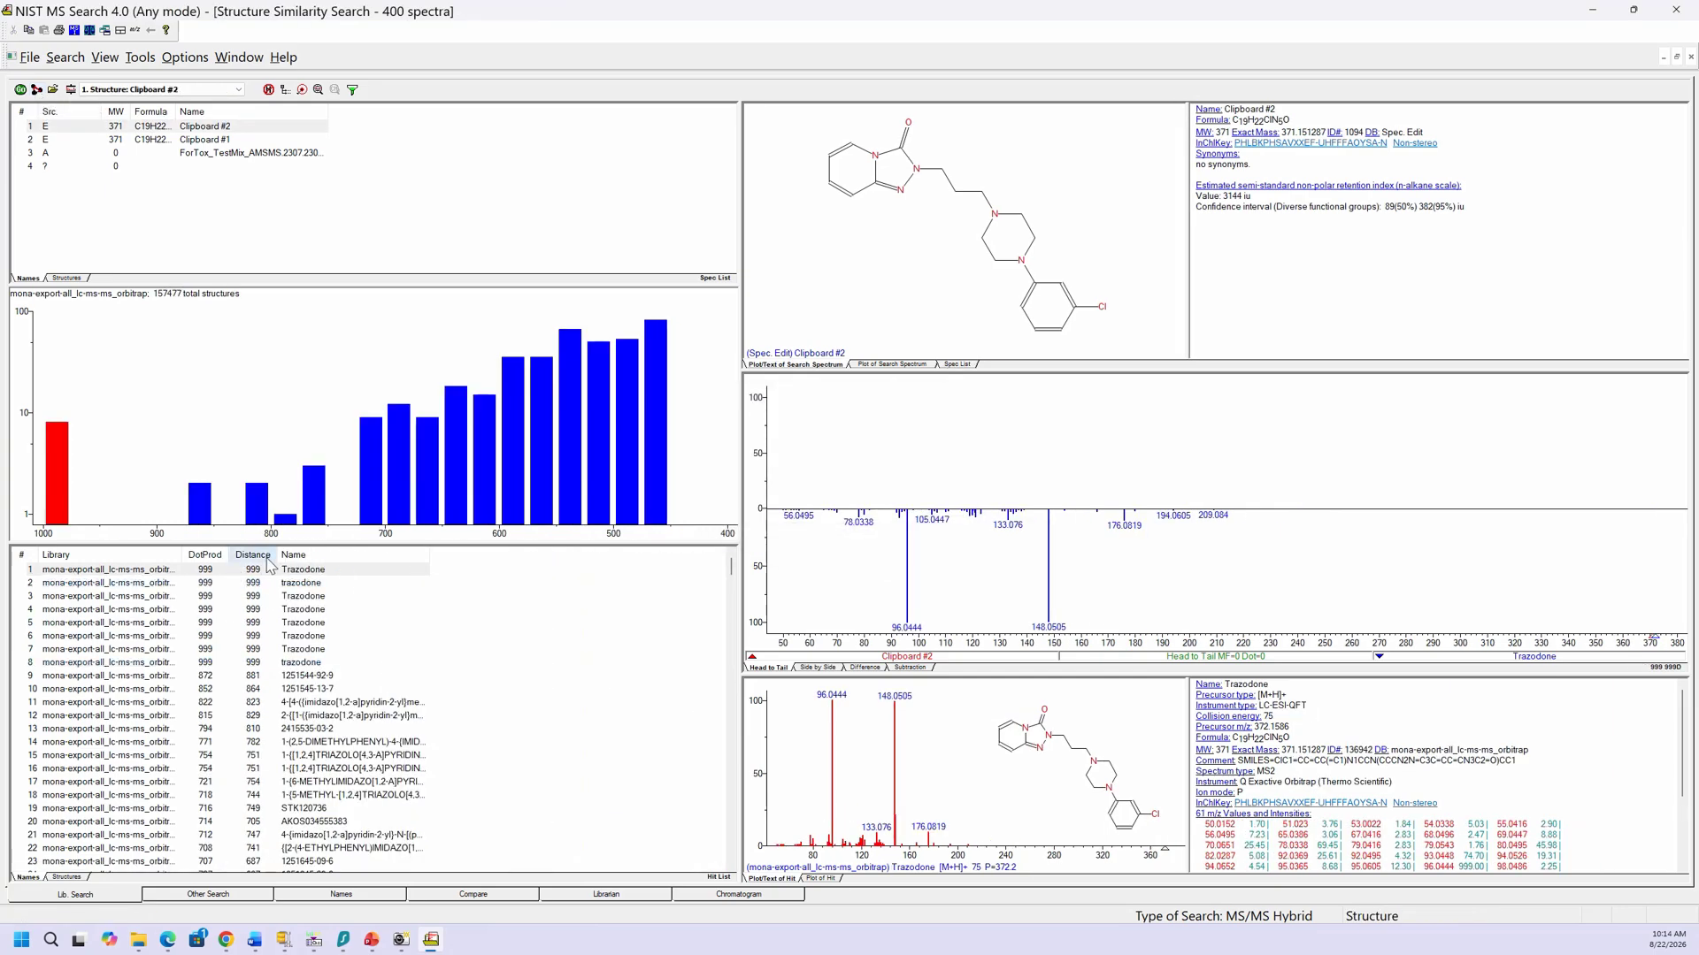
click(298, 678)
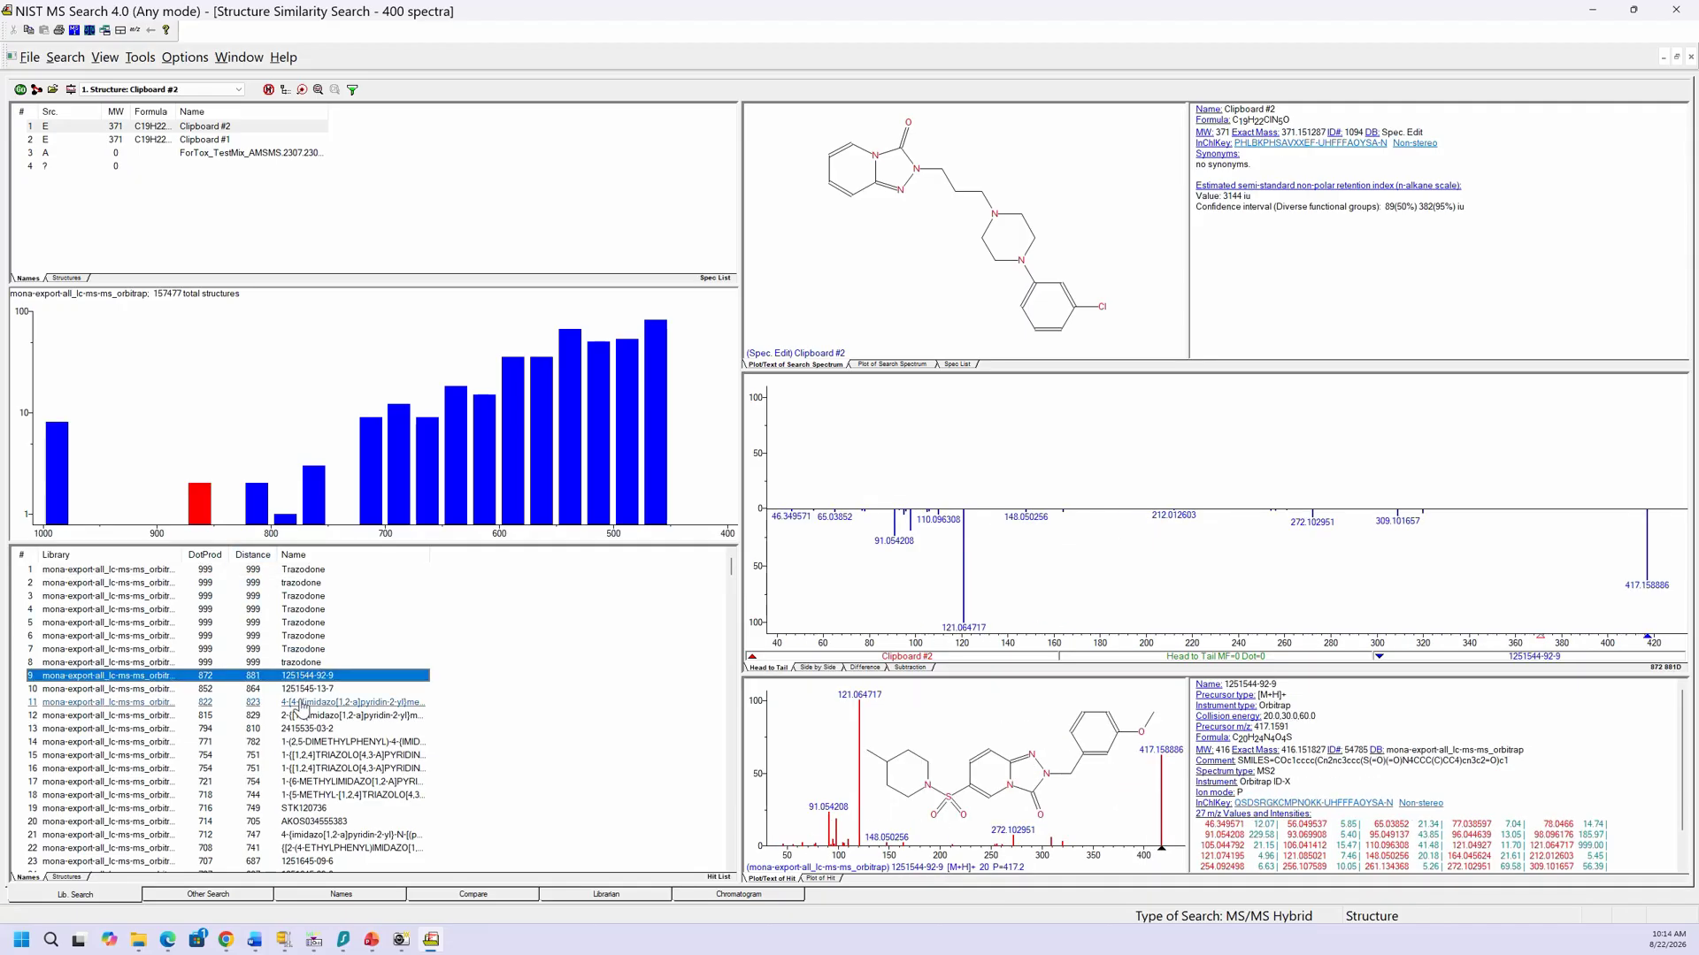
click(302, 704)
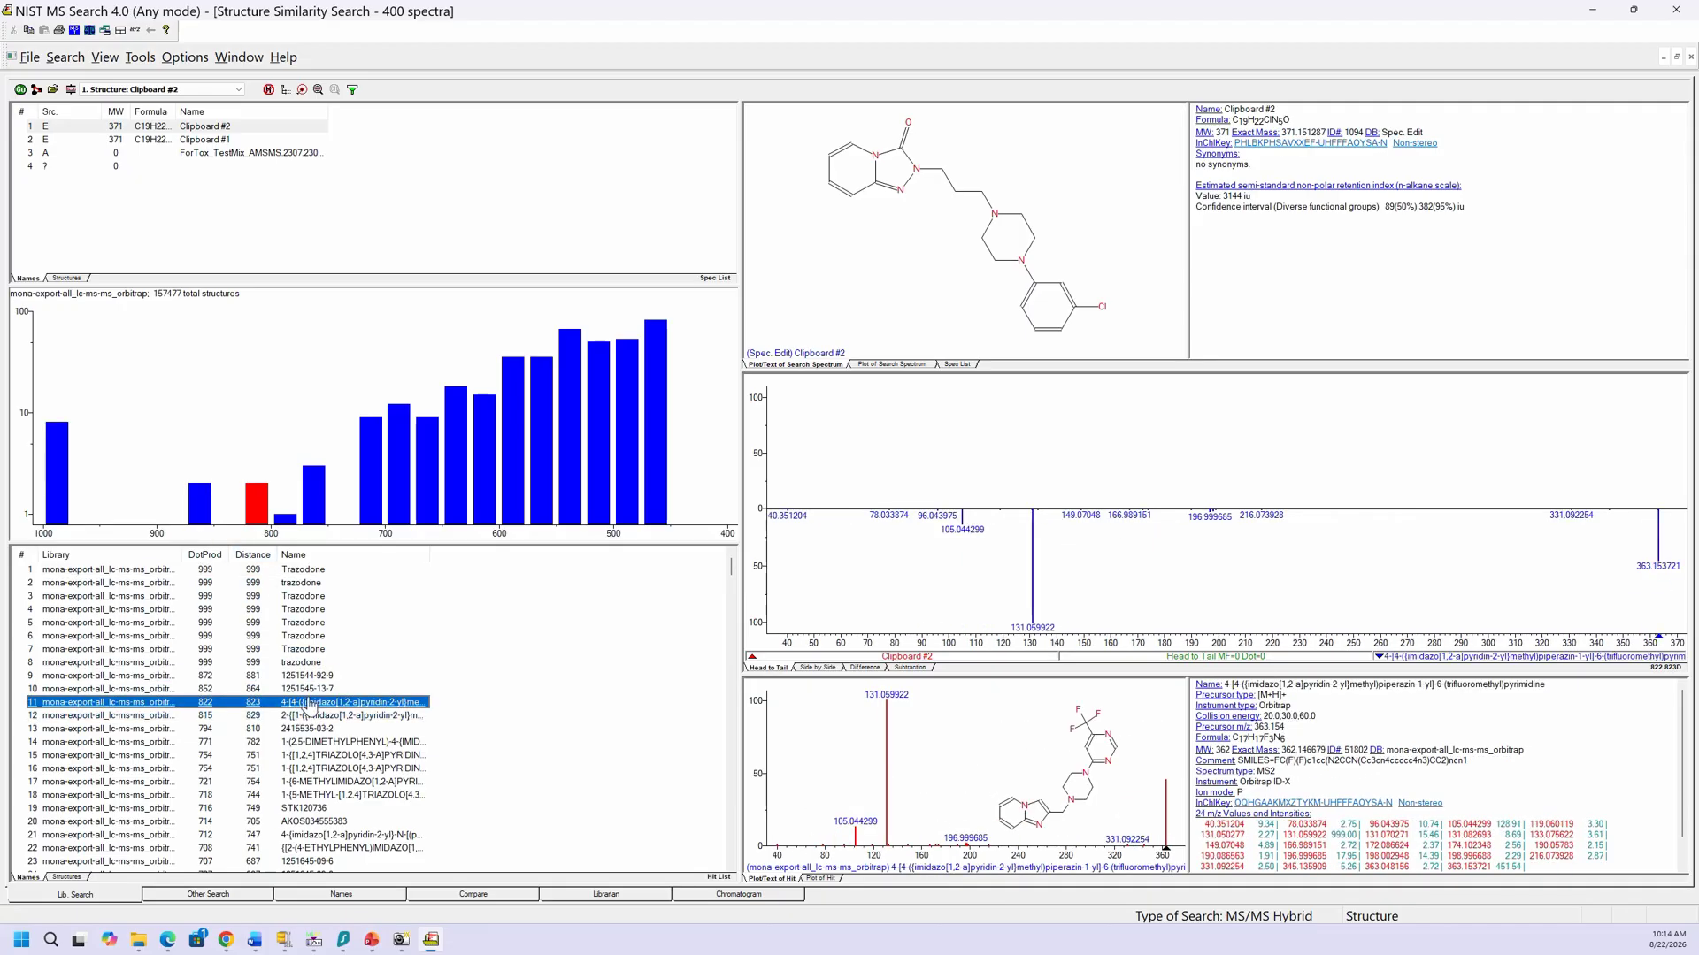
click(307, 690)
click(306, 677)
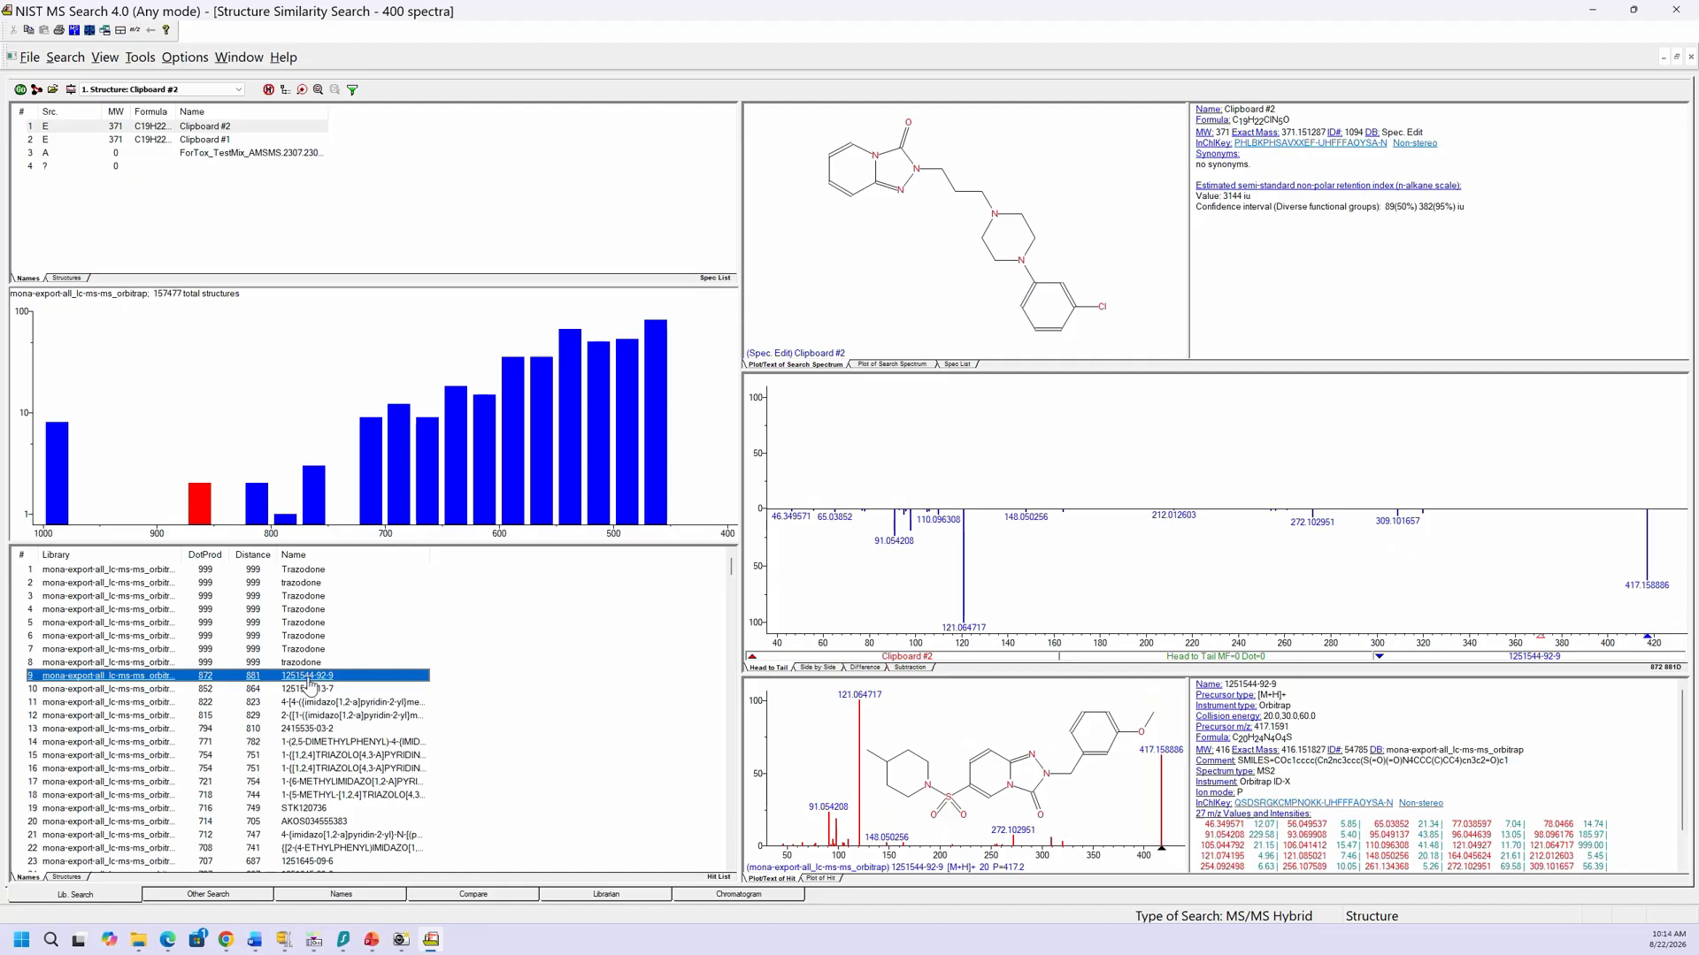
click(299, 570)
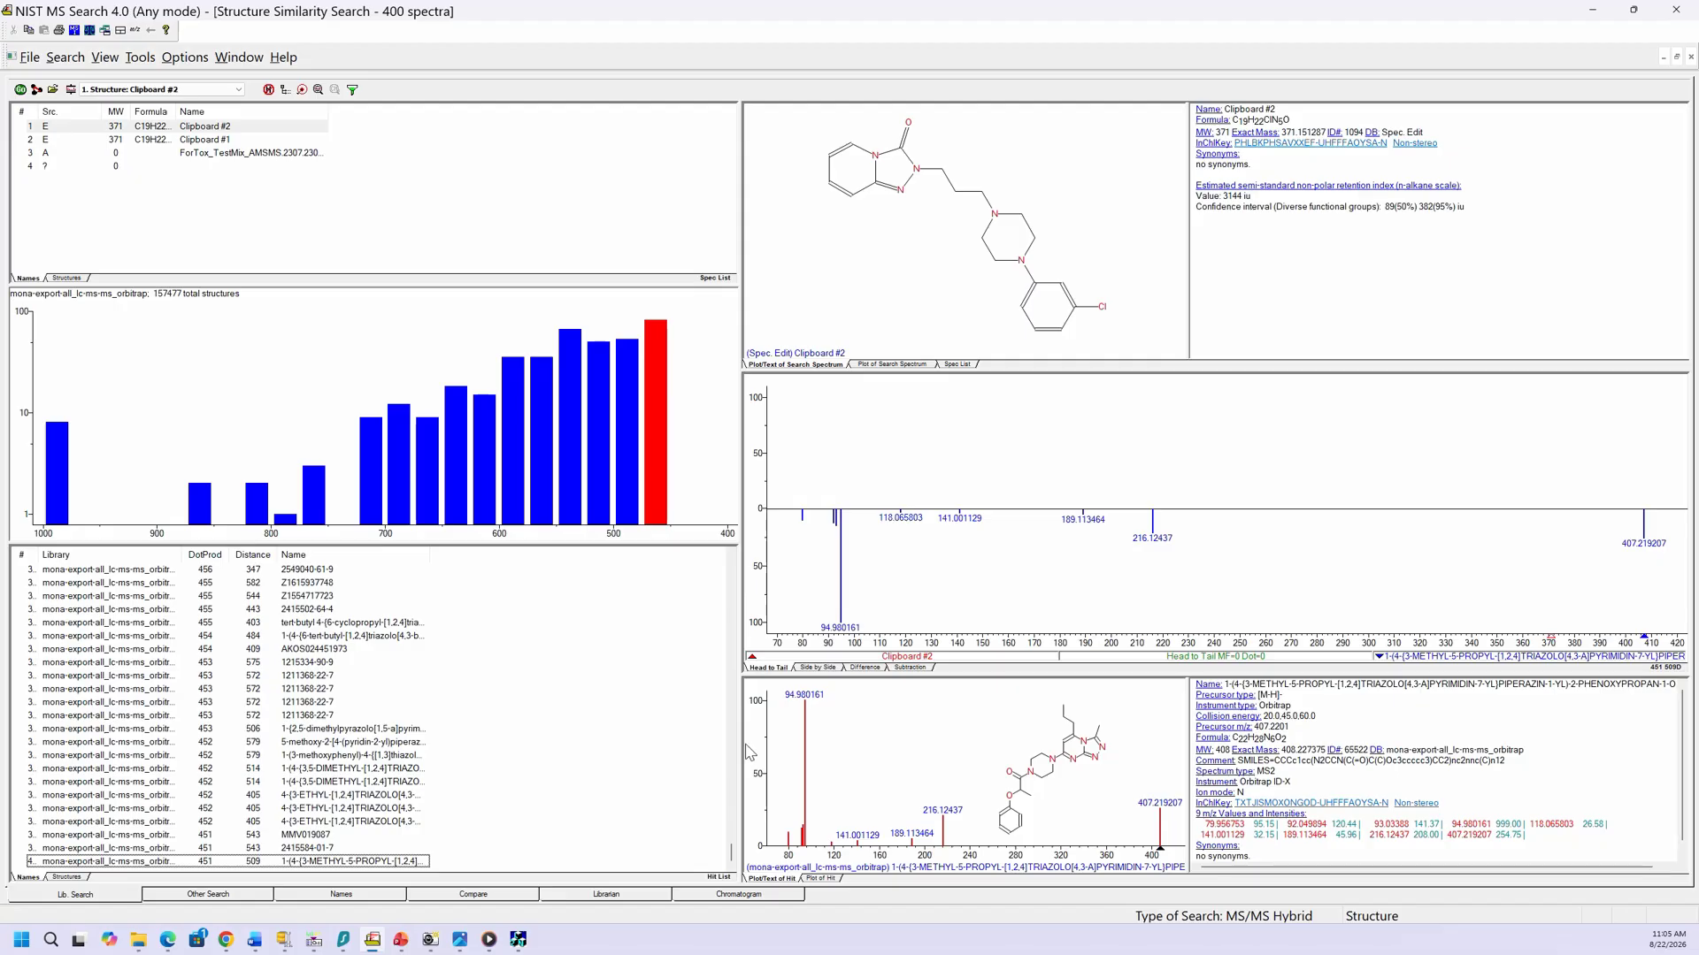
Step: Return to Lib2NIST's Convert MS Libraries window and view its conversion Options
click(519, 942)
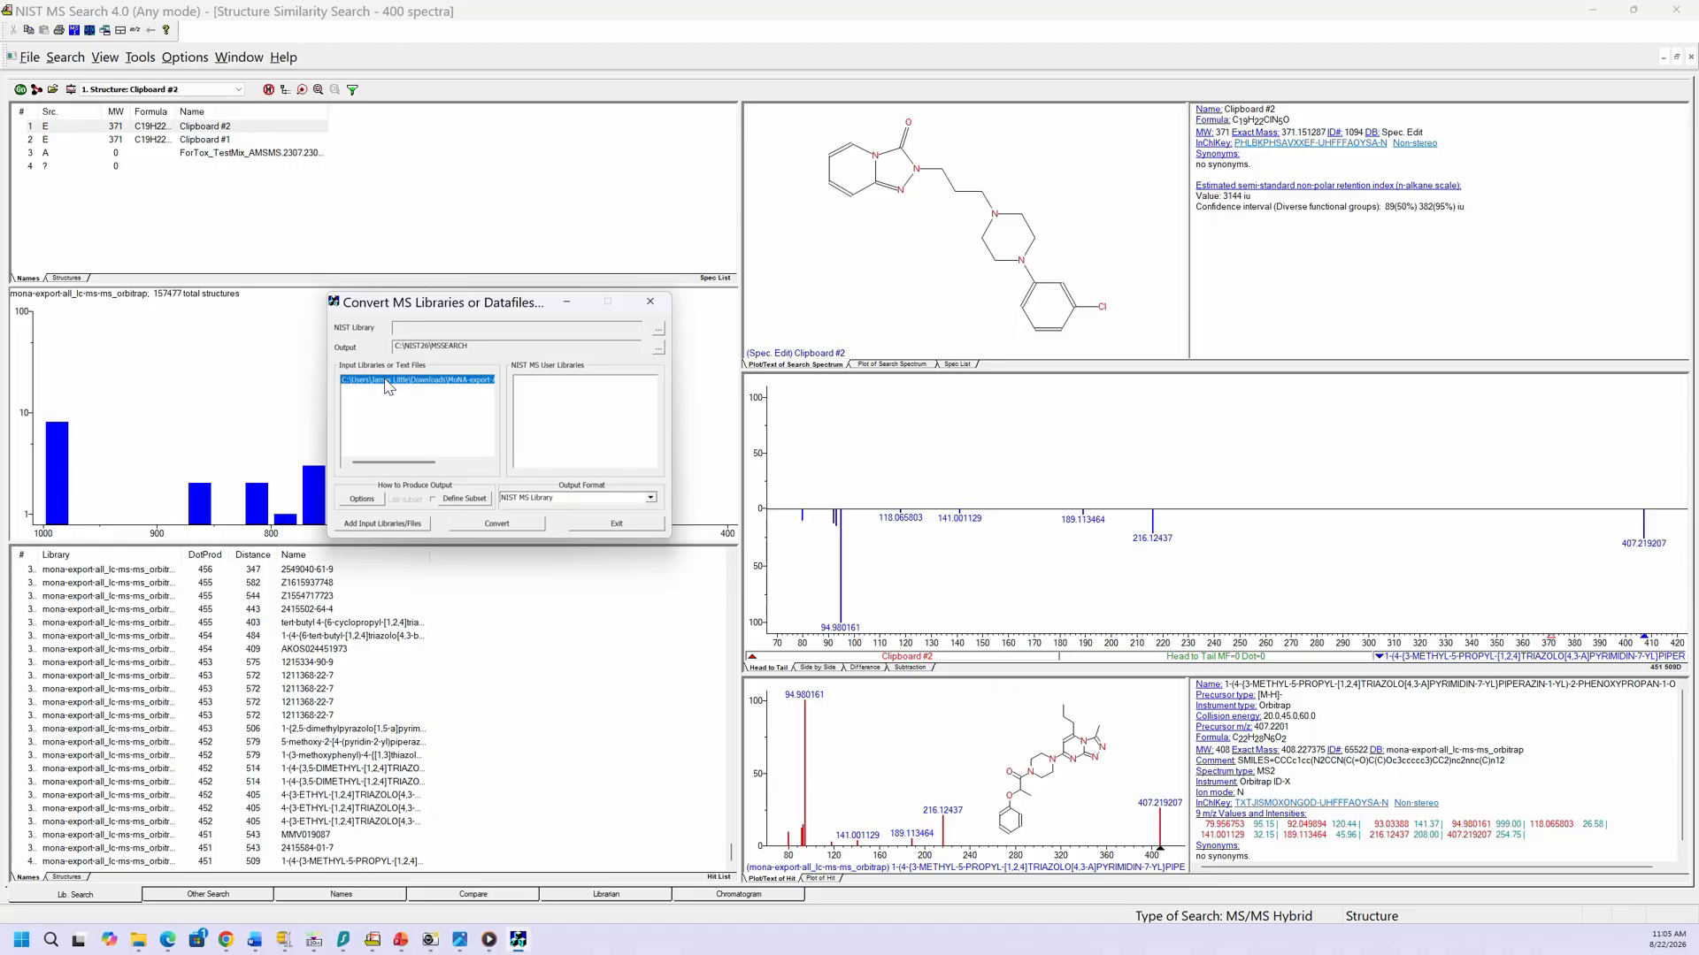
click(362, 499)
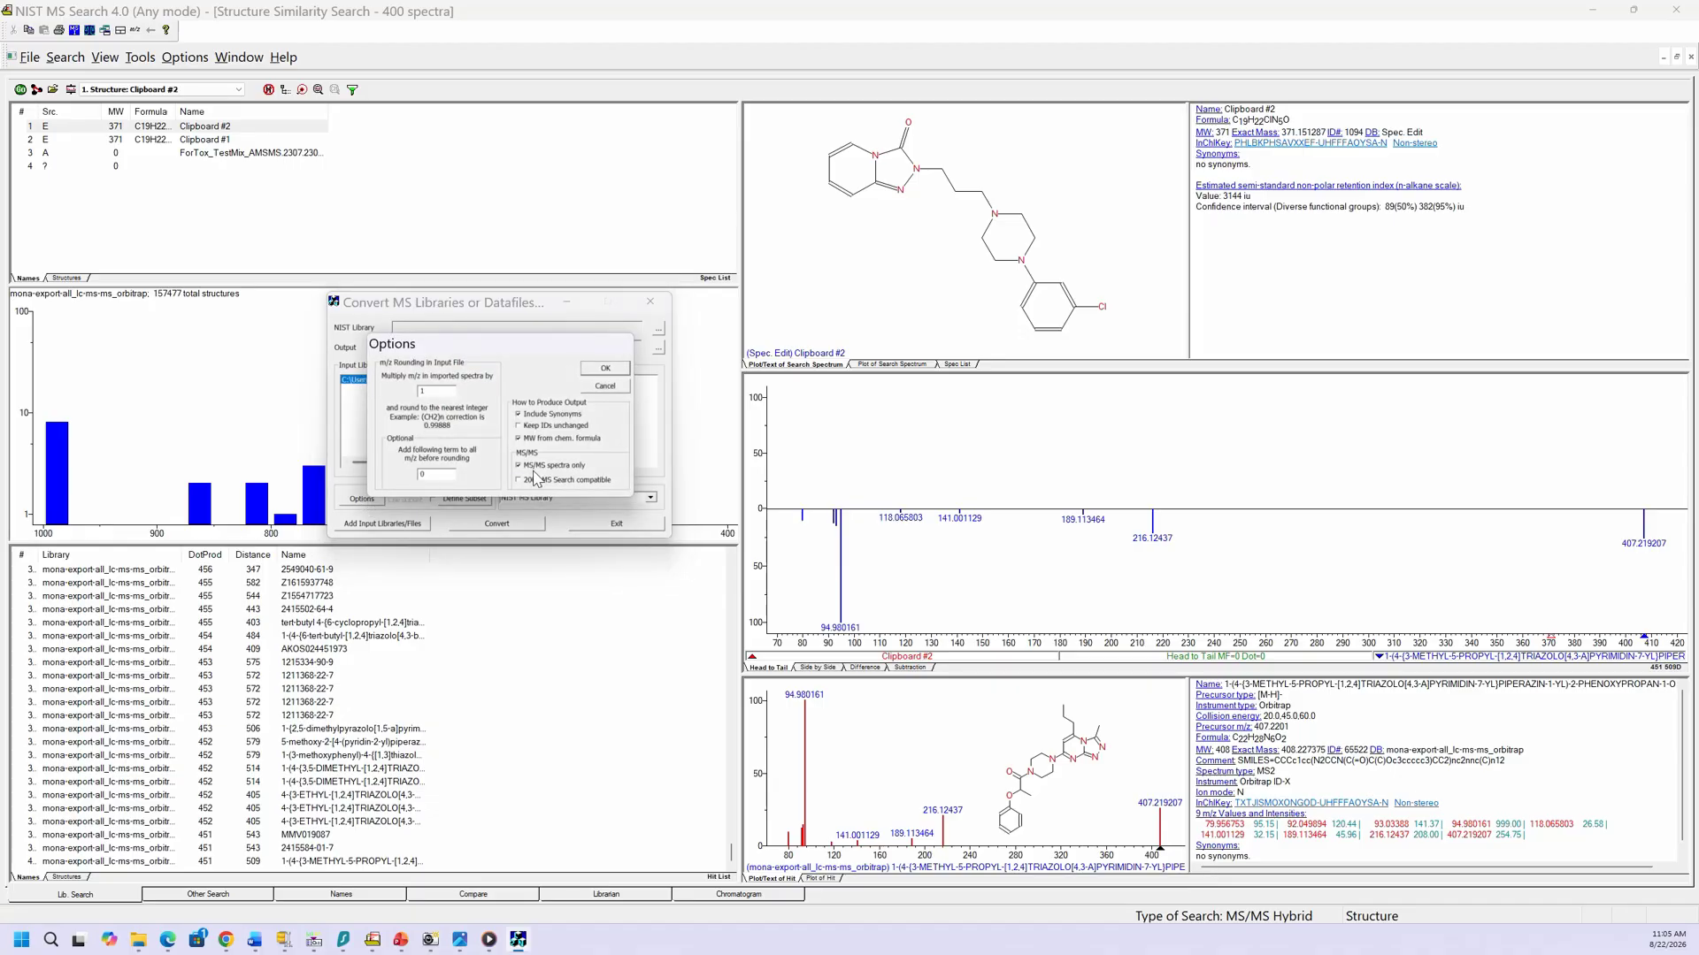